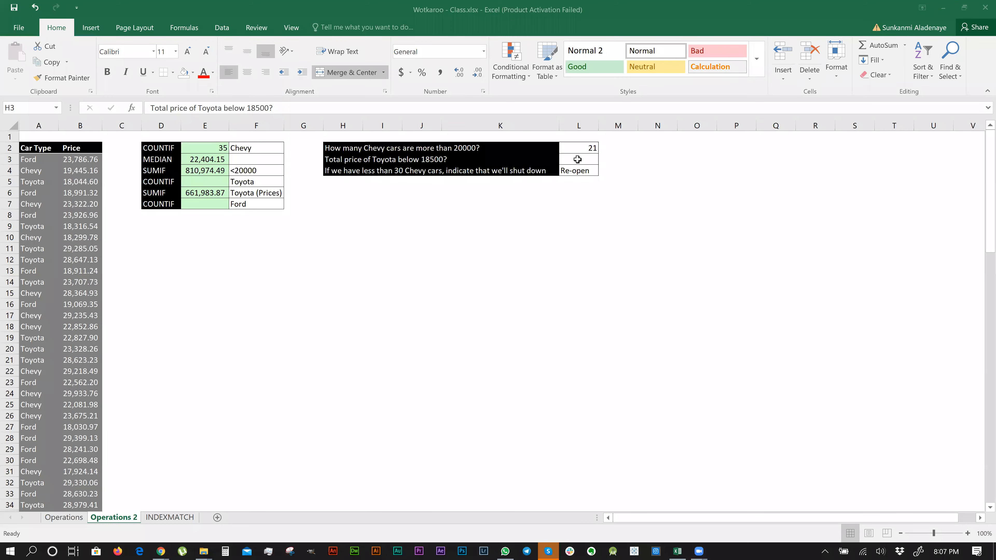
Start a SUMIFS formula in L3 with the prices in B3:B103 as the sum range.
left_click(578, 159)
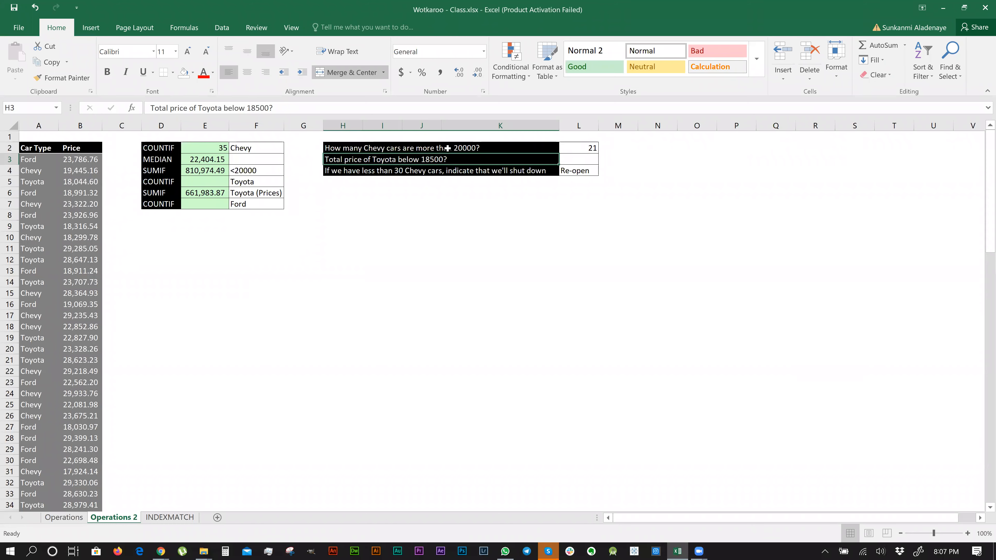
left_click(574, 151)
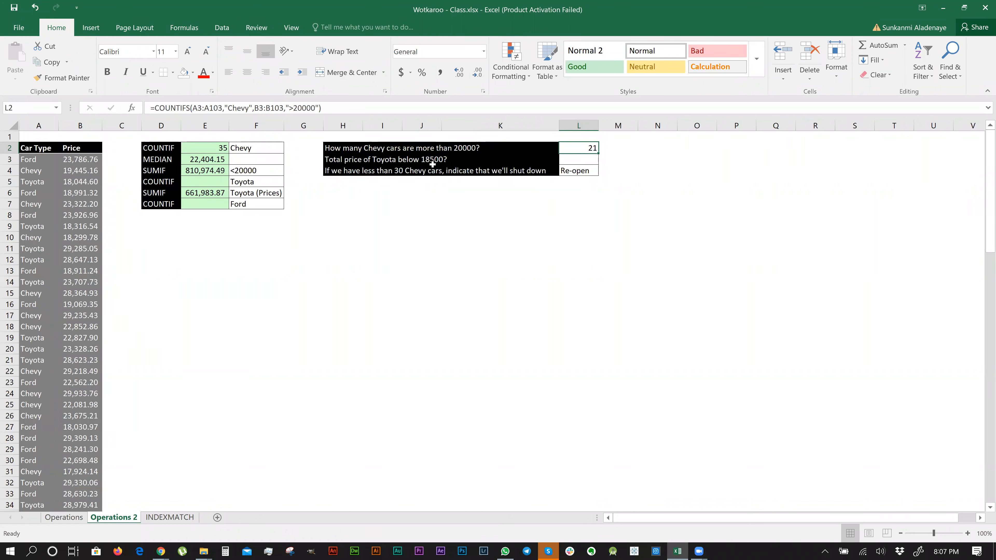
left_click(582, 161)
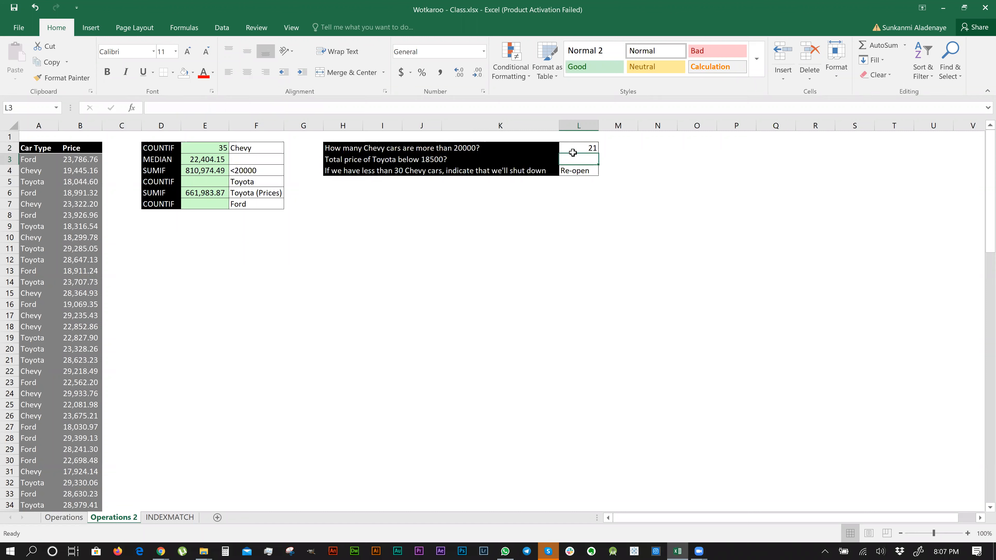
left_click(573, 152)
left_click(573, 160)
type("=sumifs")
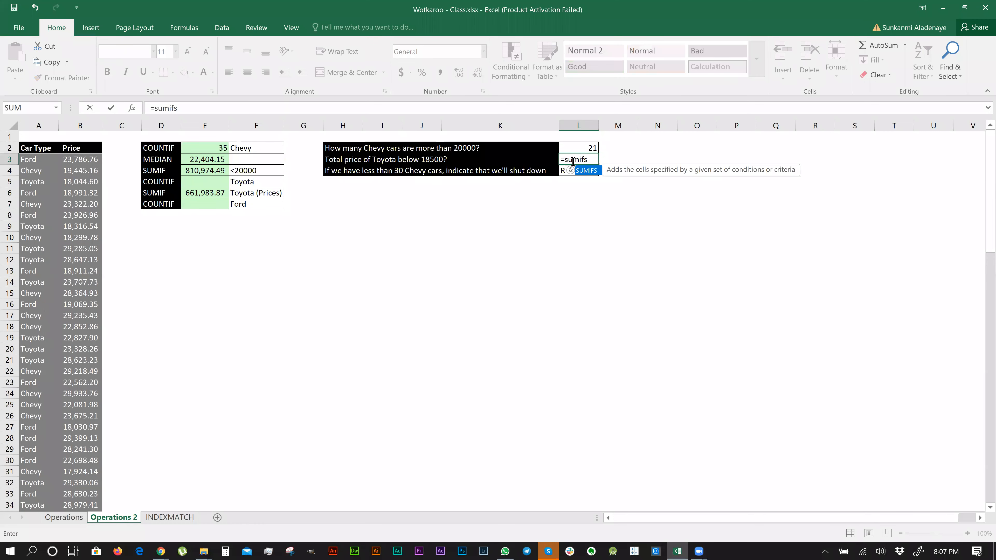
key("Tab")
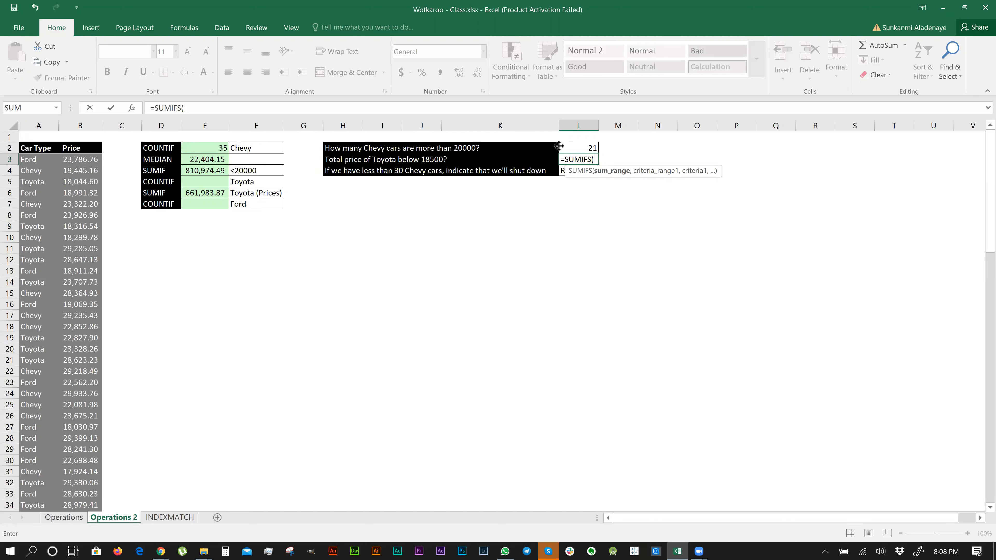
left_click(77, 157)
key("ctrl+shift+Down")
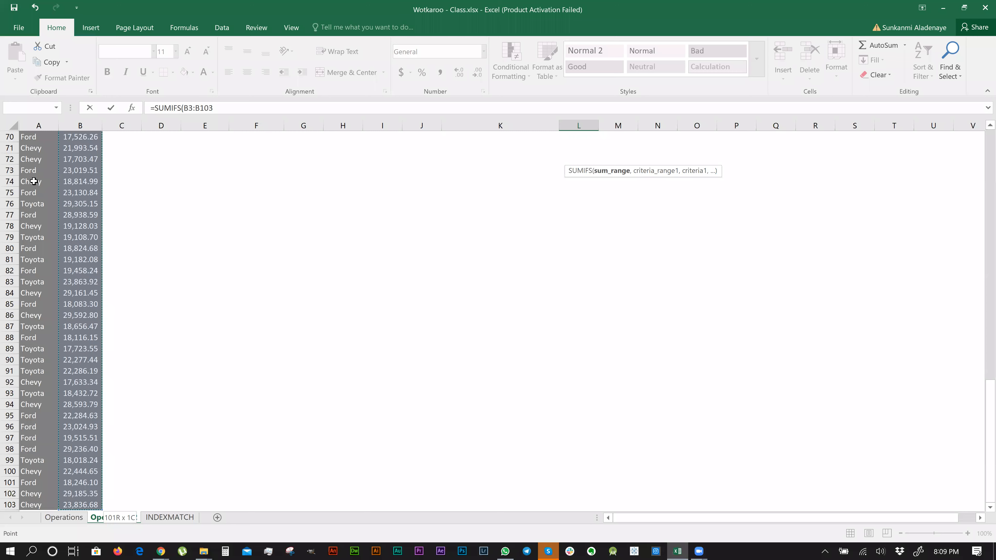
type(",")
Add the car types in A3:A103 as the first criteria range of the SUMIFS formula.
left_click(35, 160)
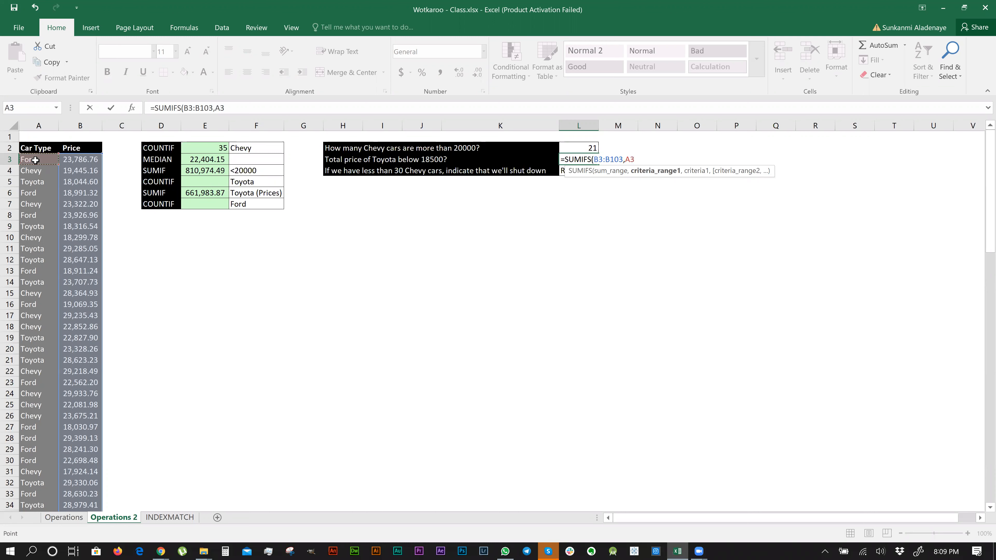
key("ctrl+shift+Down")
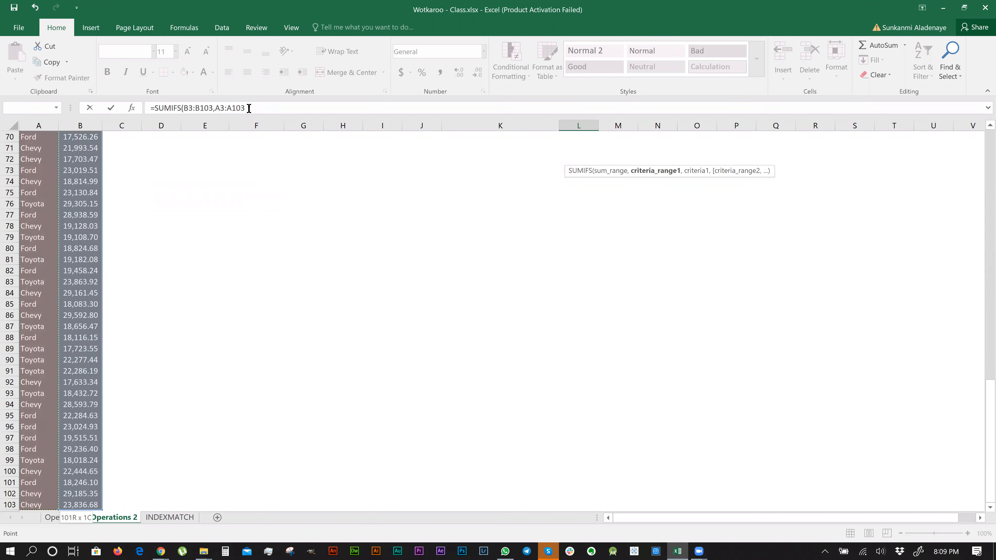
type(",")
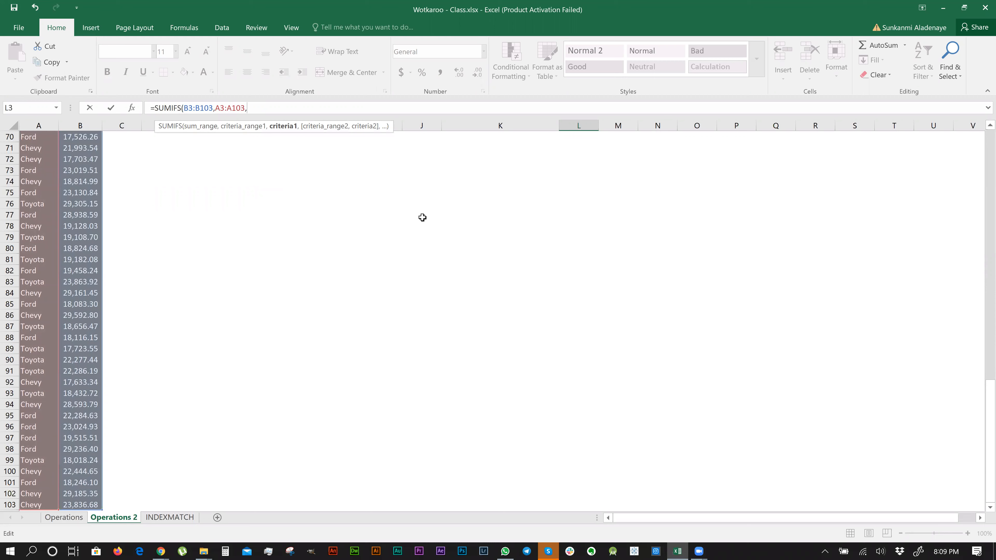
scroll(423, 217, "up", 5)
scroll(423, 218, "up", 6)
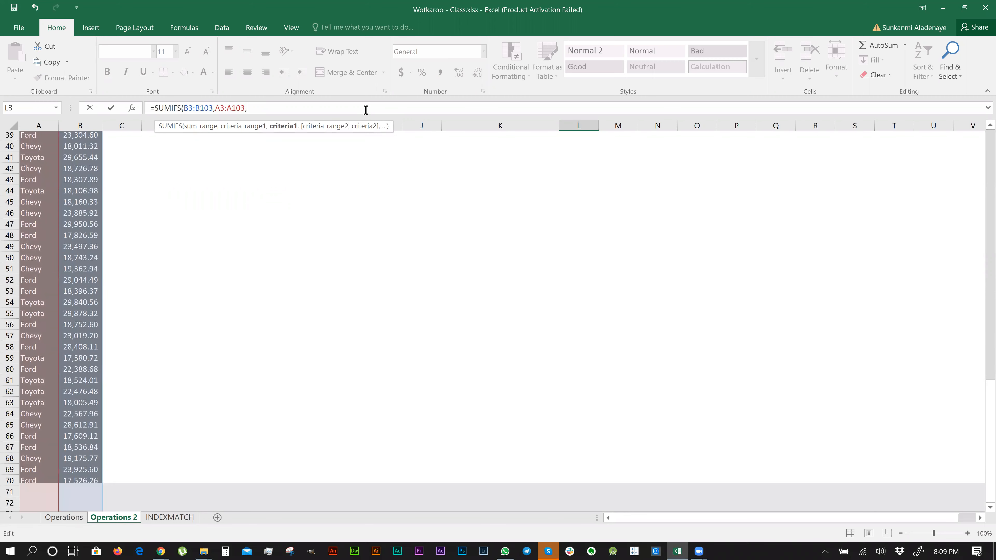
scroll(341, 111, "up", 13)
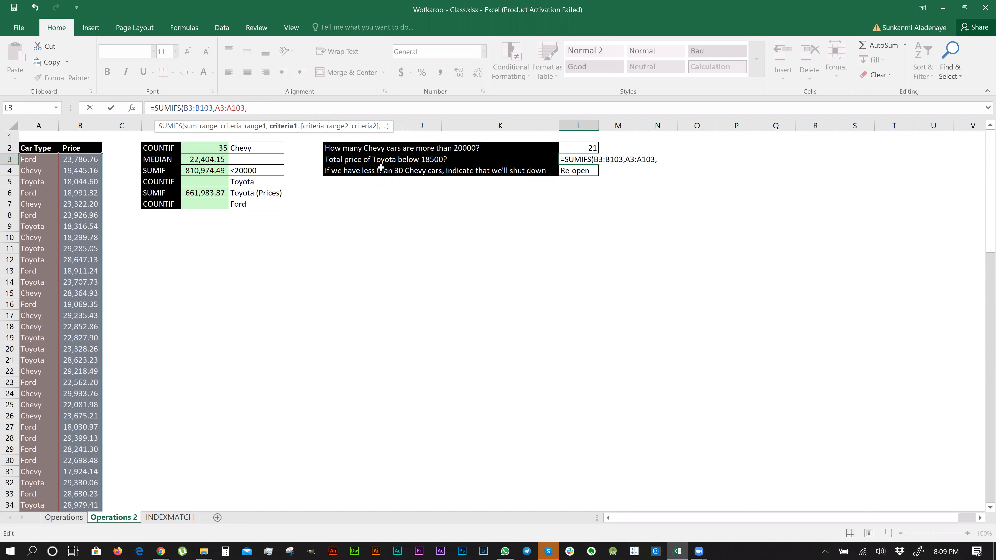
type("\"Toyota\",")
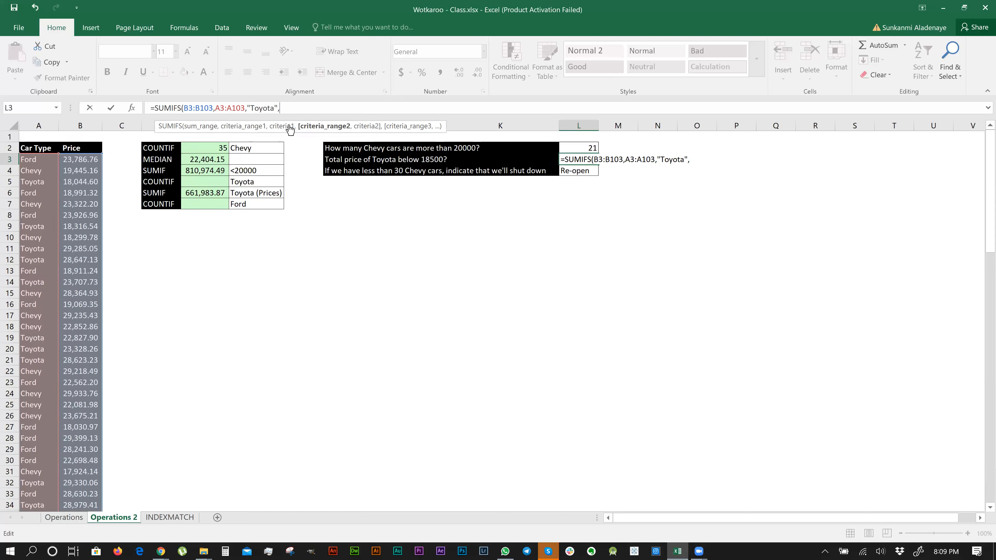
key("BackSpace")
key("BackSpace")
key("BackSpace")
key("BackSpace")
key("BackSpace")
key("BackSpace")
key("BackSpace")
key("BackSpace")
key("BackSpace")
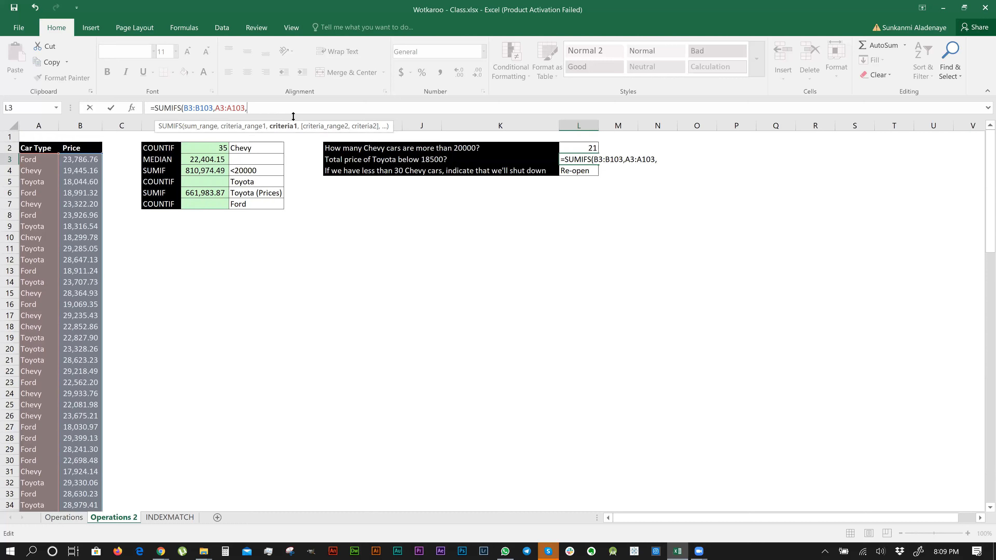
Enter "Toyota" as the first criterion of the SUMIFS formula.
type("\"")
type("Tyota")
key("BackSpace")
key("BackSpace")
key("BackSpace")
key("BackSpace")
type("oyota\",")
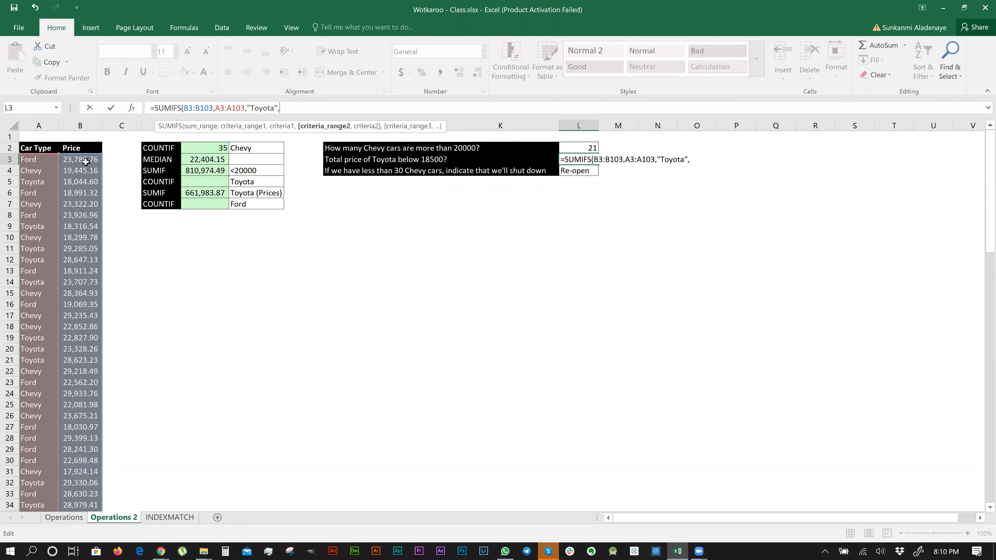
Add B3:B103 as the second criteria range with the criterion "<18500" and complete the SUMIFS formula.
left_click(85, 161)
key("ctrl+shift+Down")
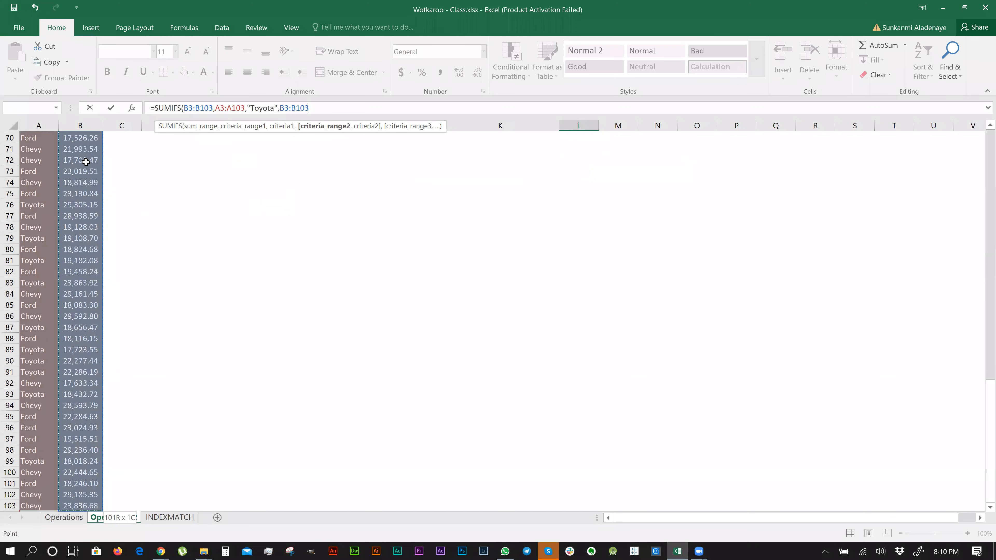
type(",")
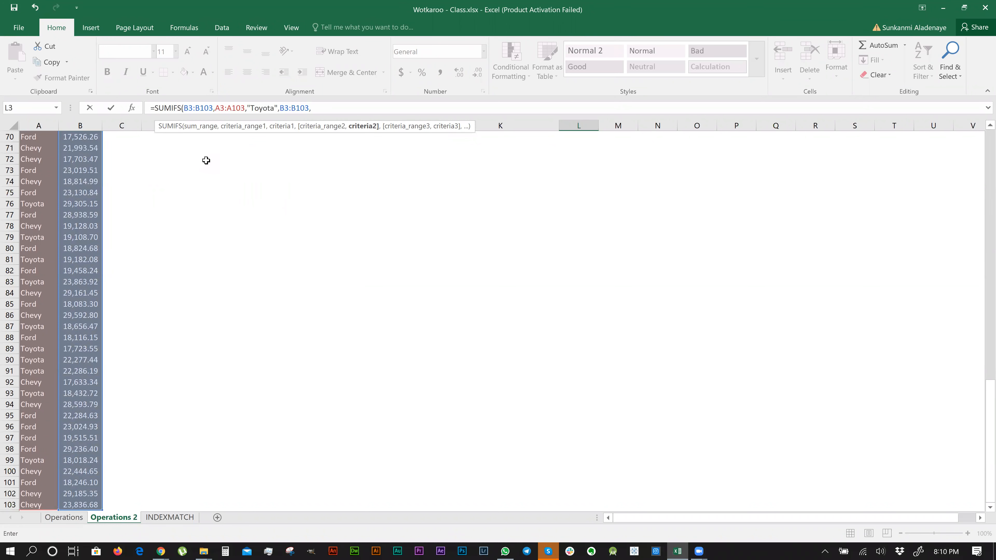
scroll(206, 161, "up", 2)
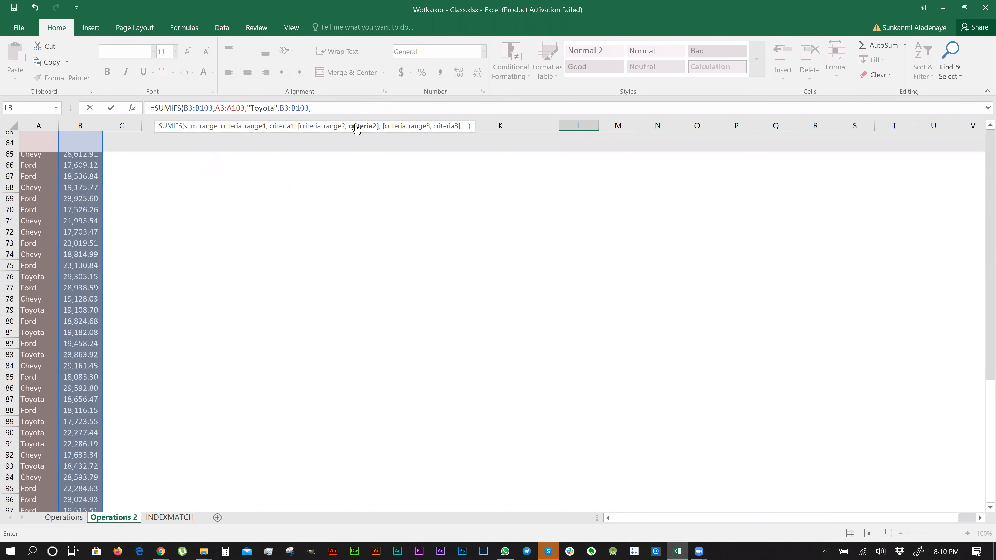
scroll(365, 136, "up", 20)
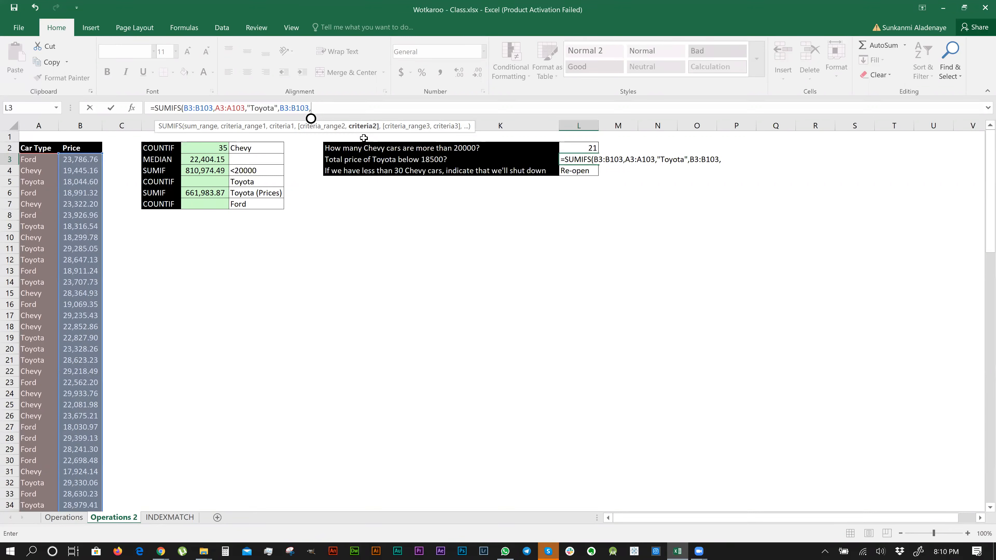
type("\"<18500\"")
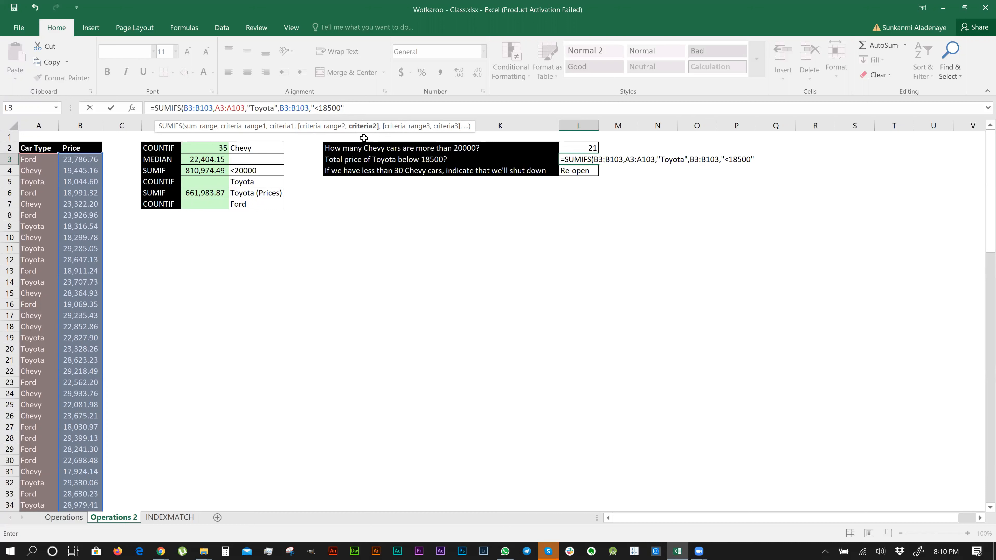
key("ctrl+Return")
key("Up")
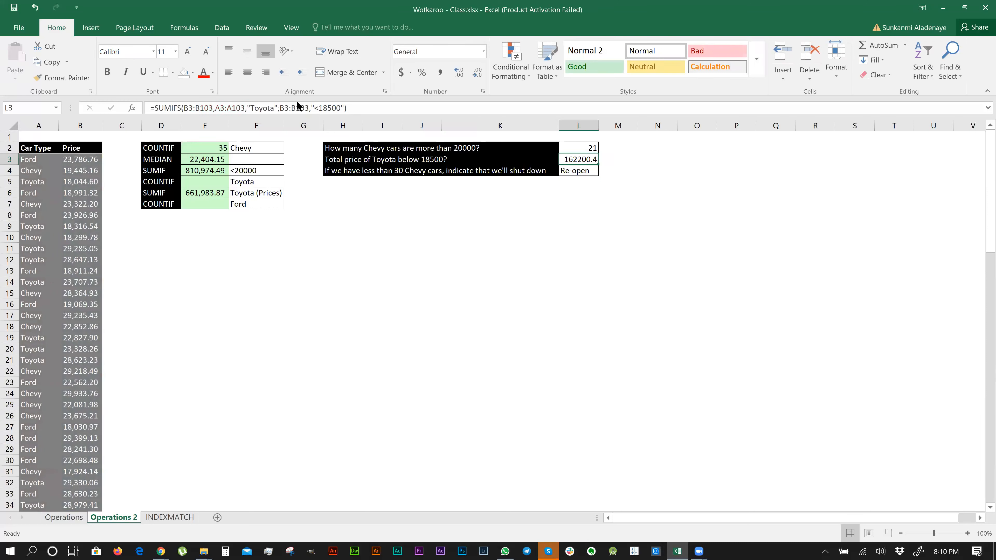
Format the Toyota total in L3 with the comma style and no decimal places.
left_click(440, 75)
left_click(476, 72)
left_click(477, 73)
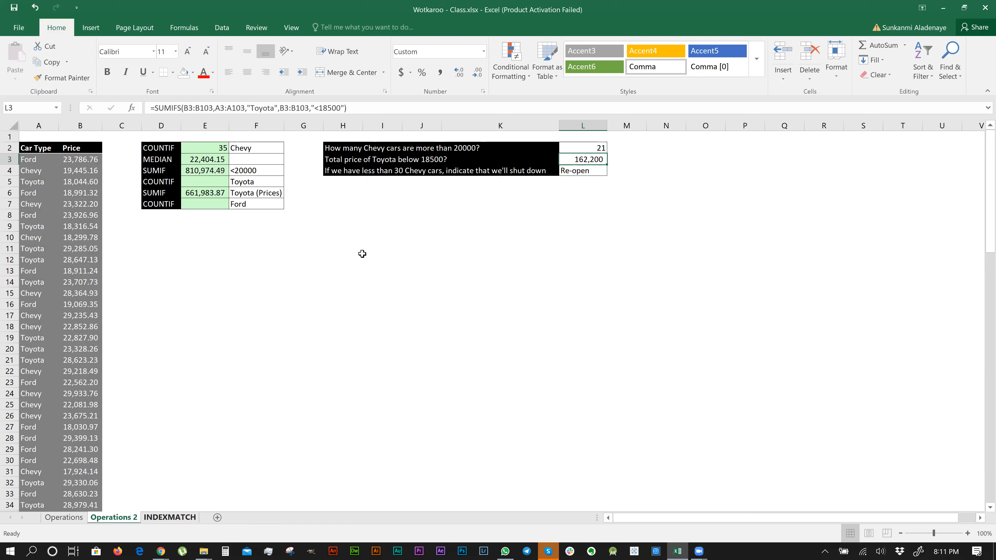
Switch to the INDEXMATCH sheet and examine the staff score table and the lookup table beside it.
key("ctrl+Page_Down")
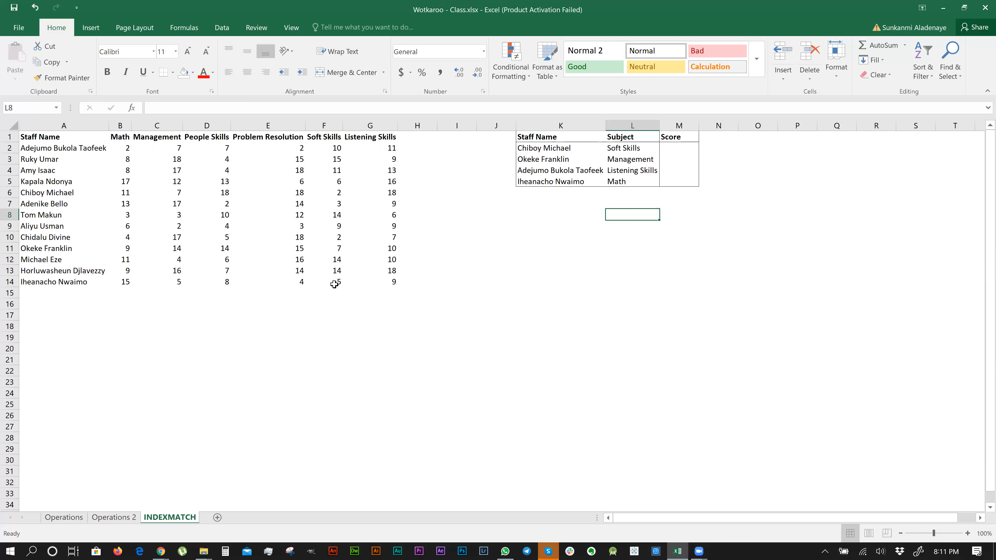
key("Left")
key("Left")
key("Down")
key("Down")
key("Down")
key("Left")
key("Down")
key("Down")
key("Down")
key("Left")
key("Left")
key("Left")
key("Left")
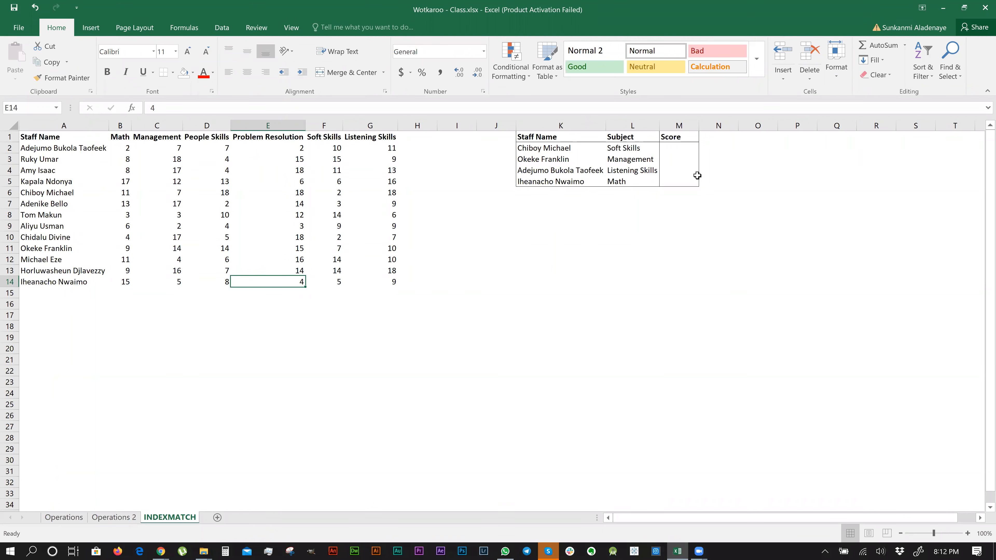
Enter the text INDEXMATCH in cell O2.
left_click(737, 159)
left_click(760, 149)
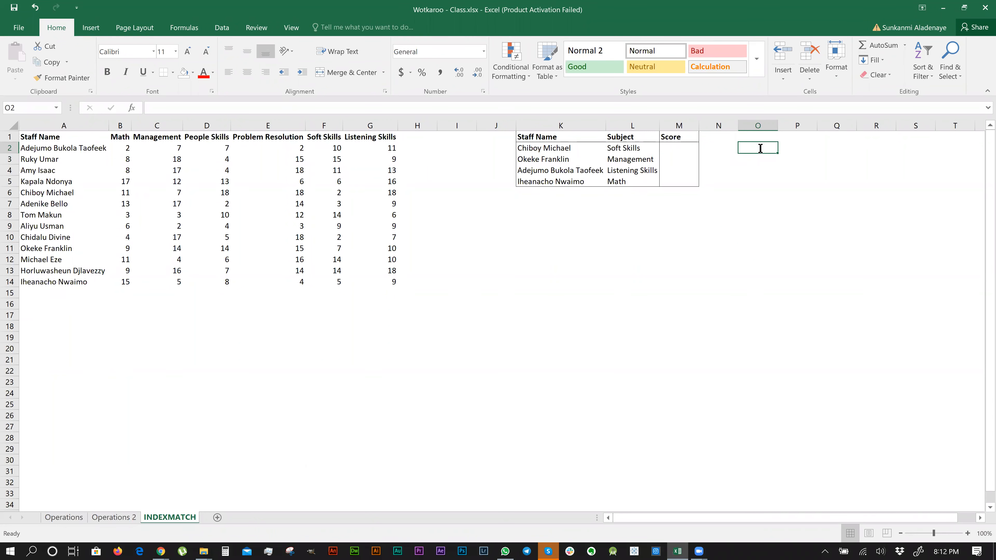
type("INDEXMATCH")
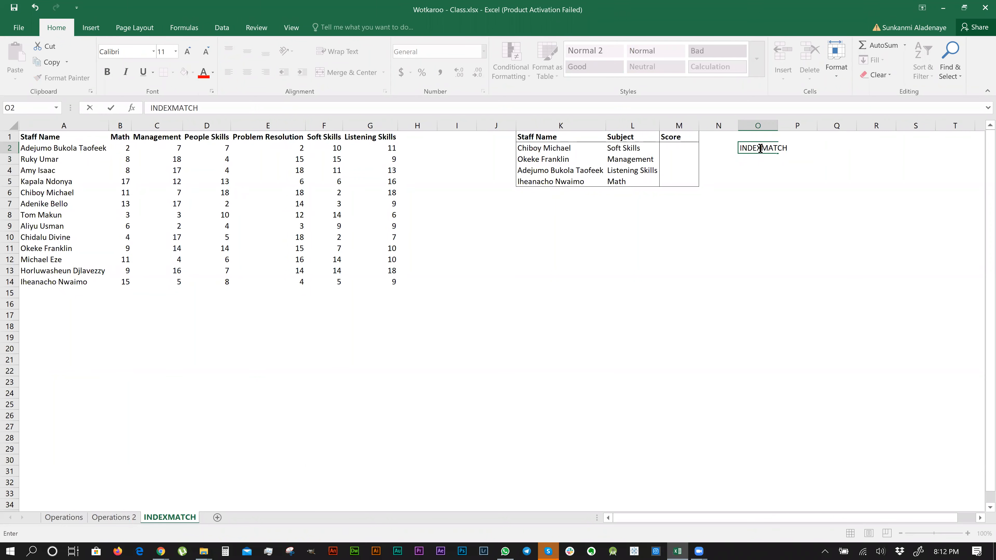
key("Return")
left_click(760, 177)
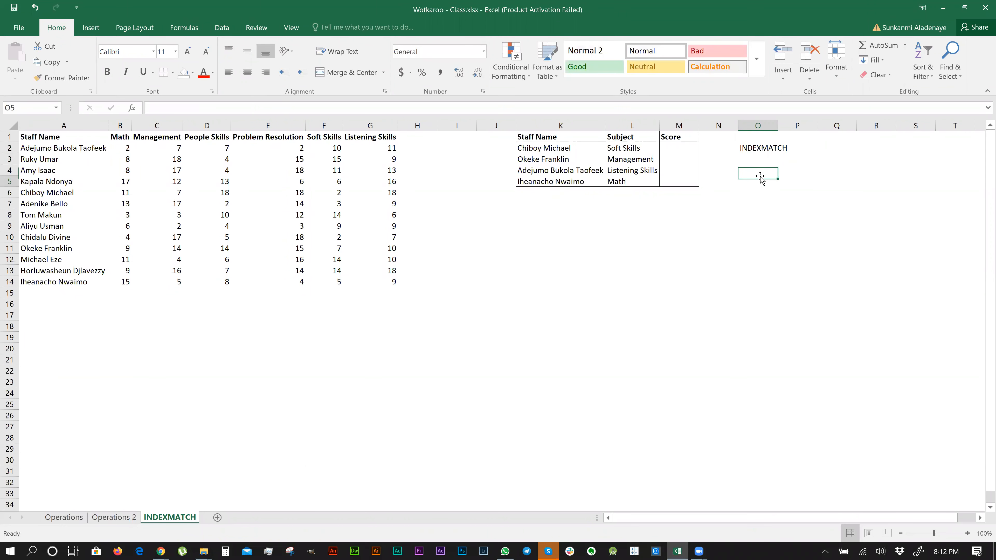
type("=")
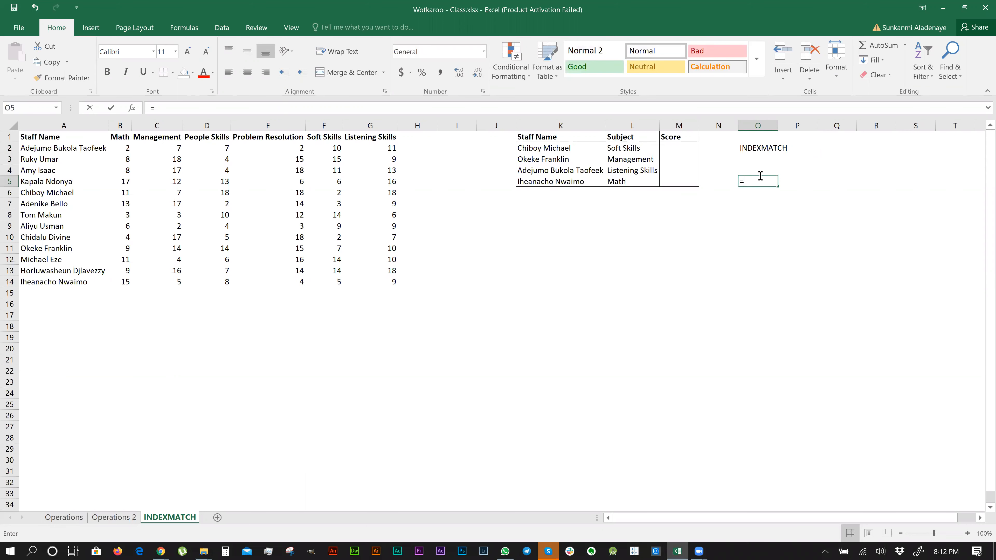
type("match")
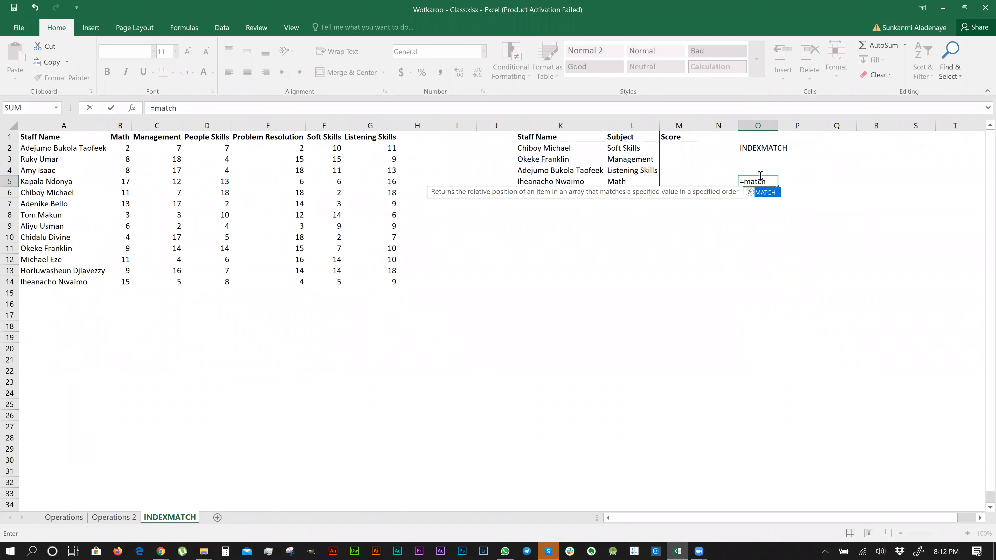
key("Tab")
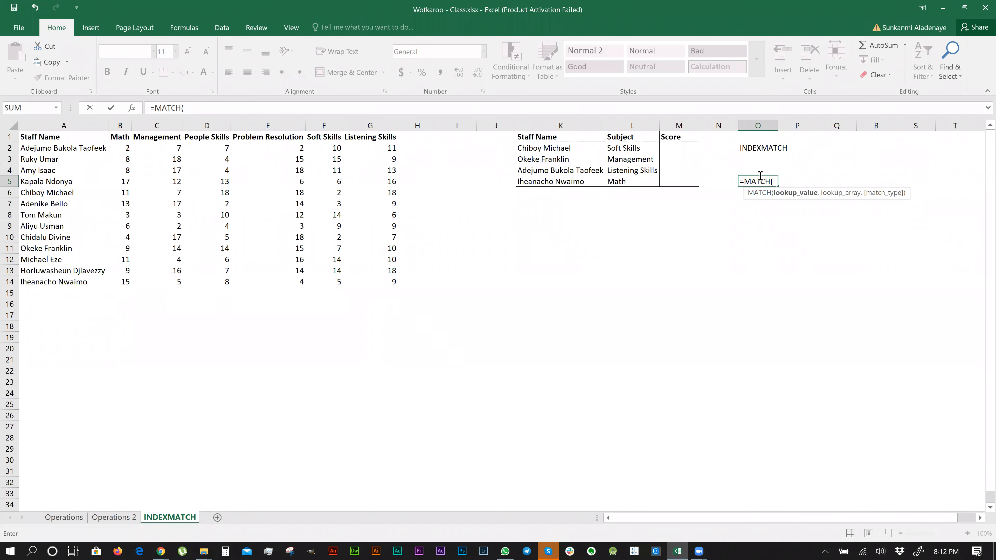
key("Escape")
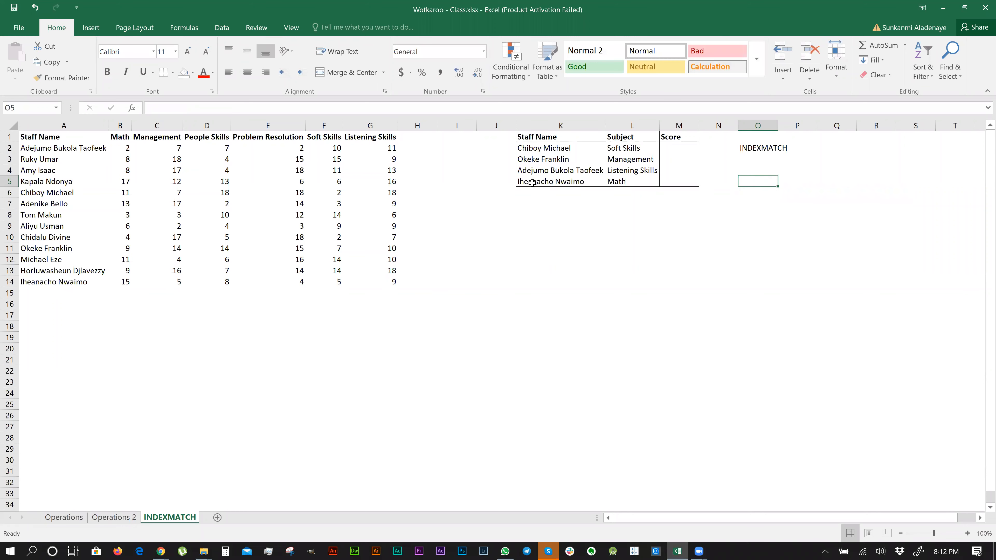
Copy the staff name in K3 to cell K11.
left_click(533, 181)
left_click(543, 160)
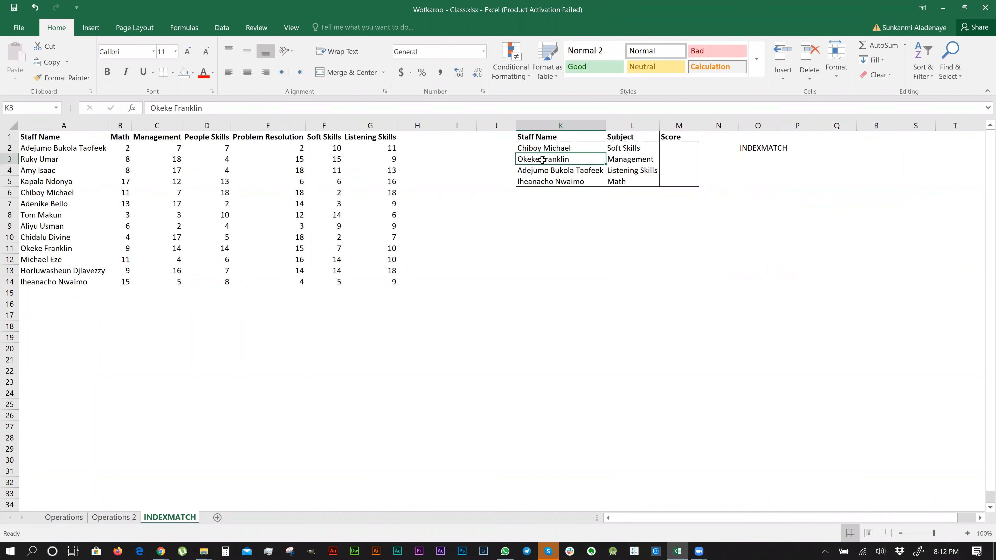
key("ctrl+c")
left_click(543, 251)
key("ctrl+v")
Start a MATCH formula in cell L11 with K11 as the lookup value.
left_click(639, 249)
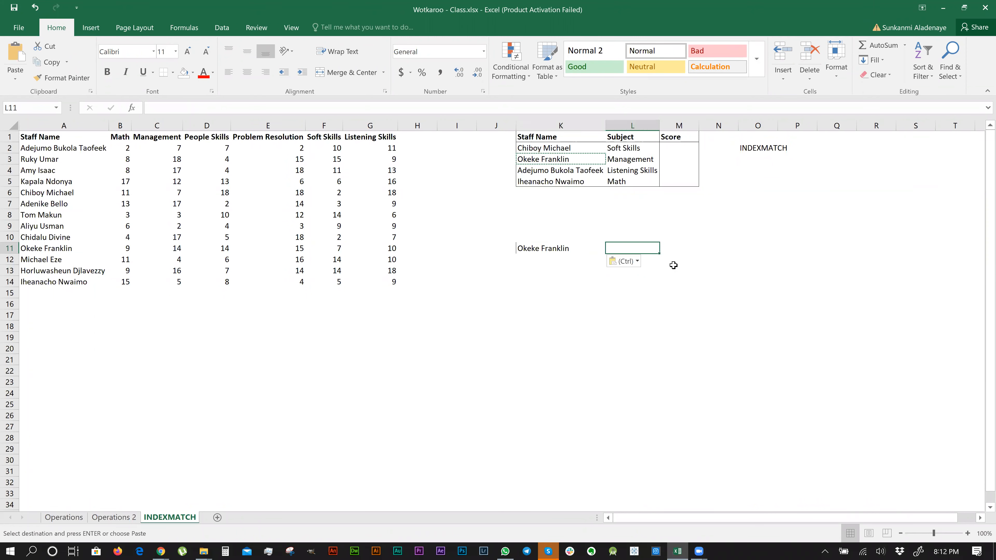
type("=")
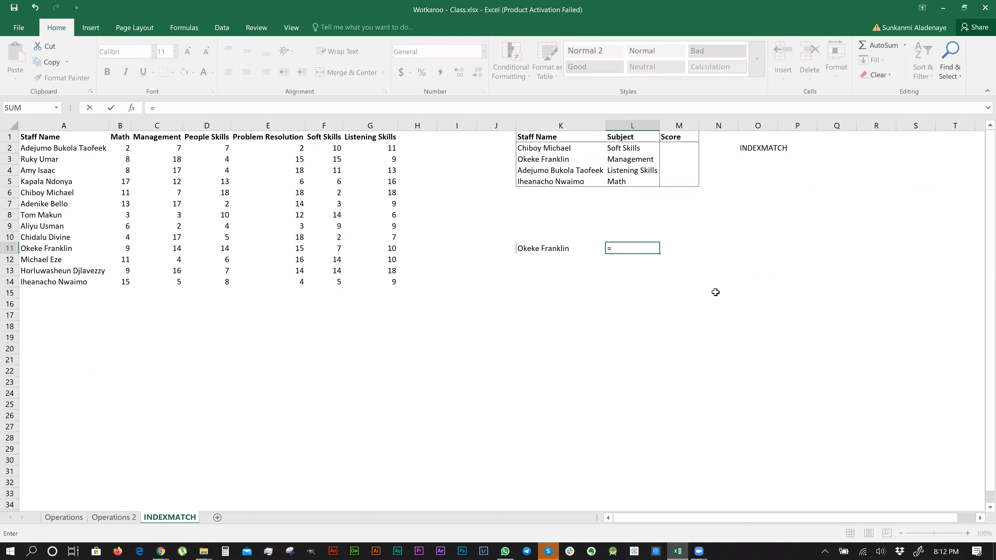
type("matc")
key("Tab")
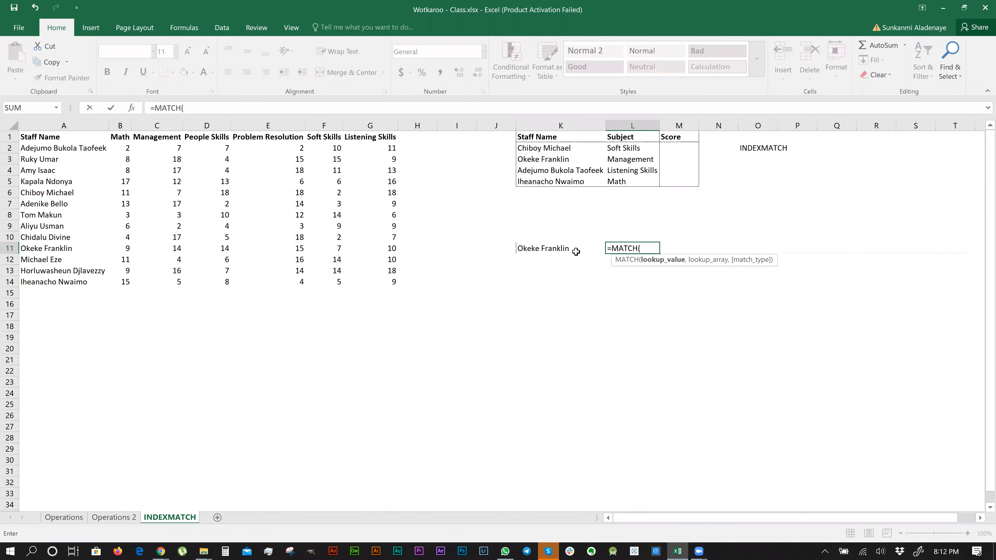
left_click(555, 250)
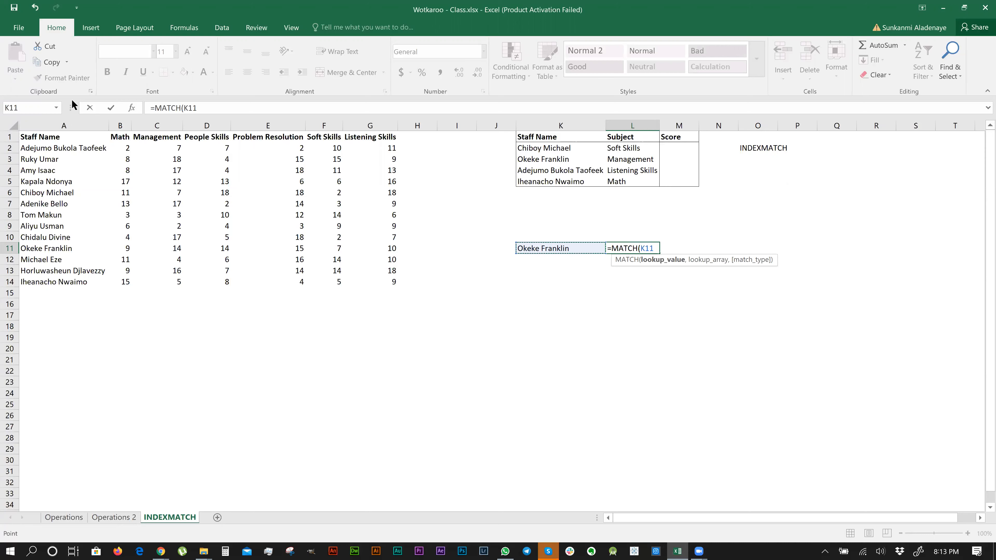
left_click(46, 124)
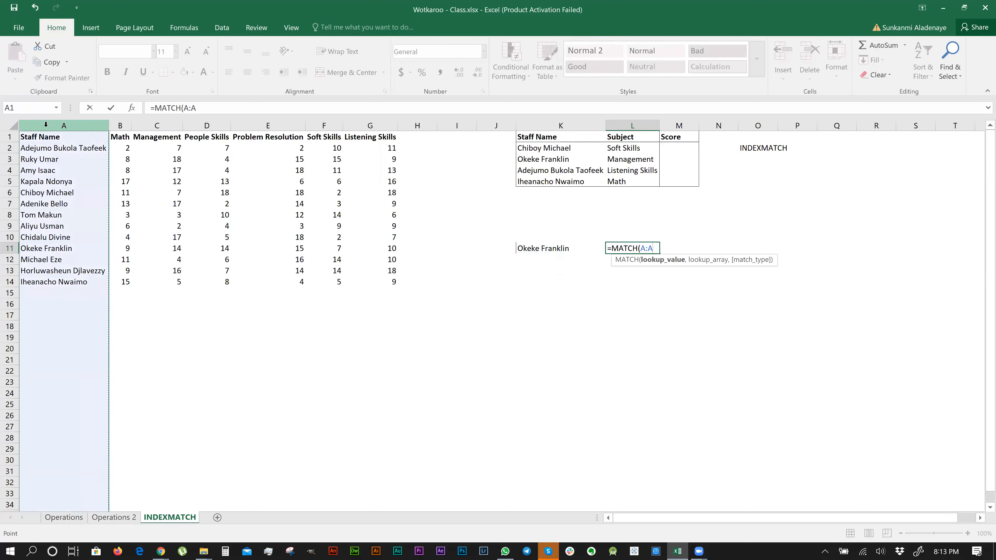
key("BackSpace")
key("BackSpace")
key("BackSpace")
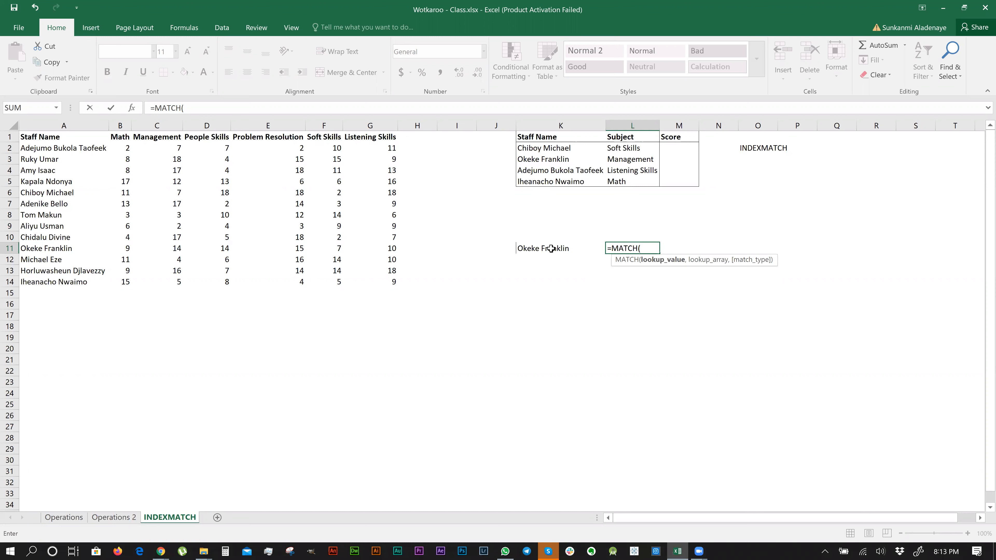
left_click(568, 248)
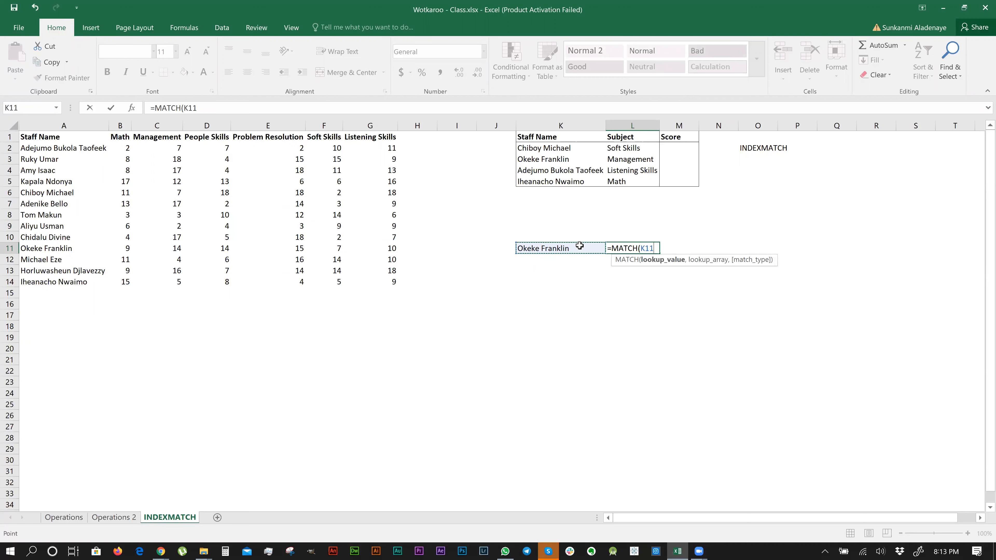
Complete the MATCH formula in L11 with lookup array A1:A14 and exact match type 0.
type(",")
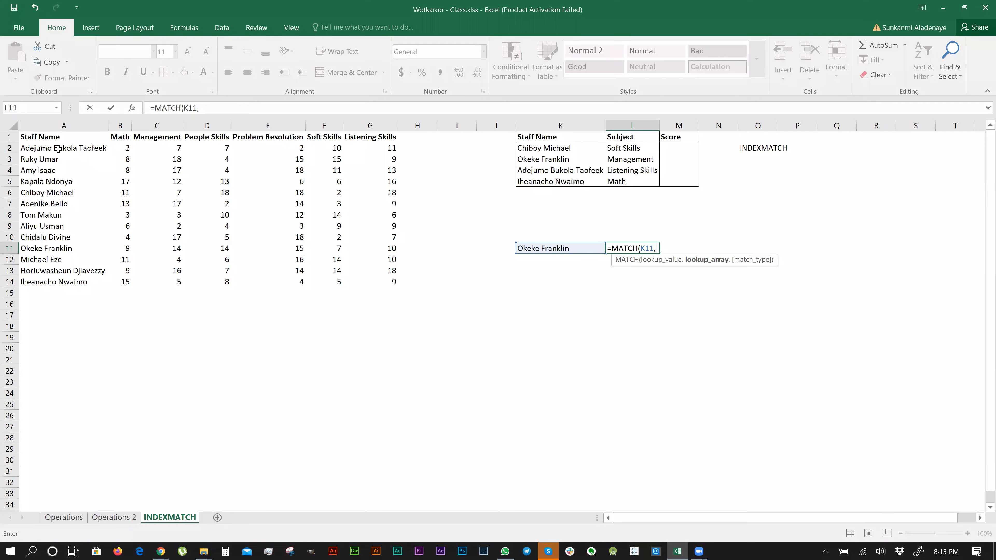
left_click_drag(51, 135, 53, 289)
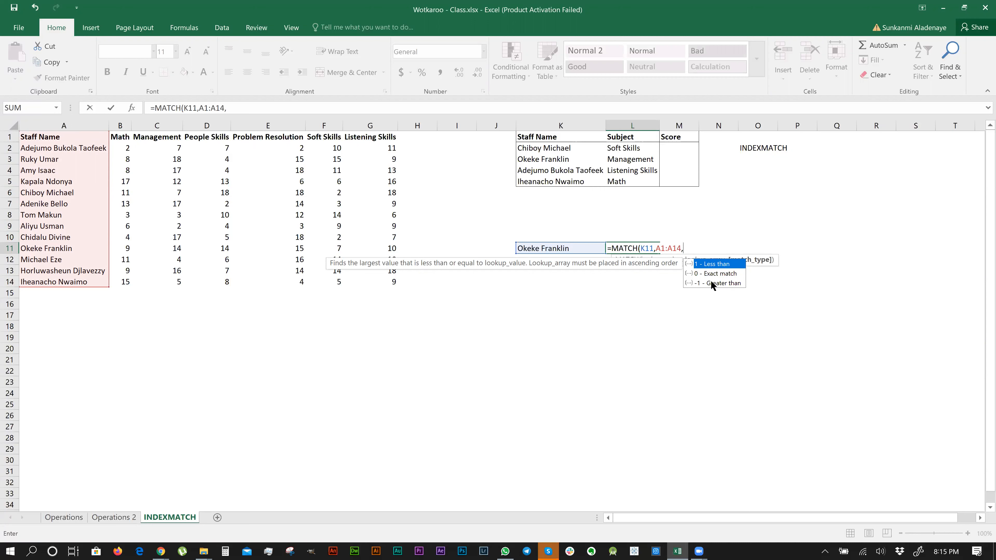
type("0")
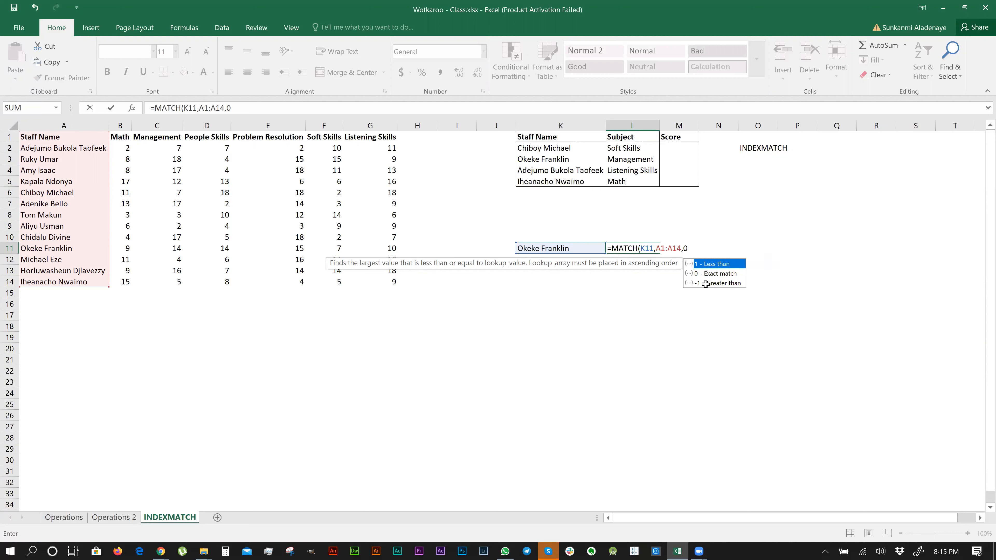
key("ctrl+Return")
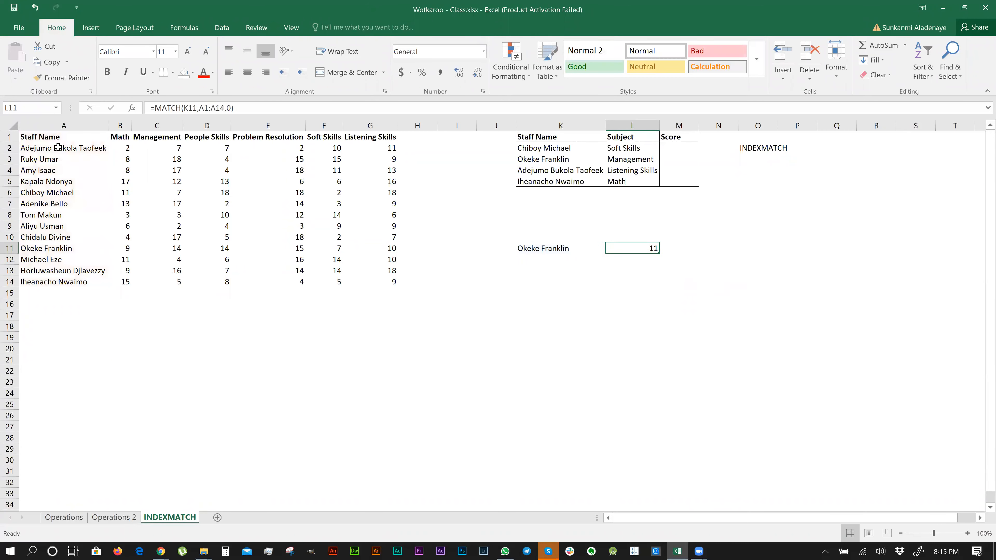
Rewrite the MATCH formula in L11 to exclude the header, as =MATCH(K11,A2:A14,0).
left_click(57, 126)
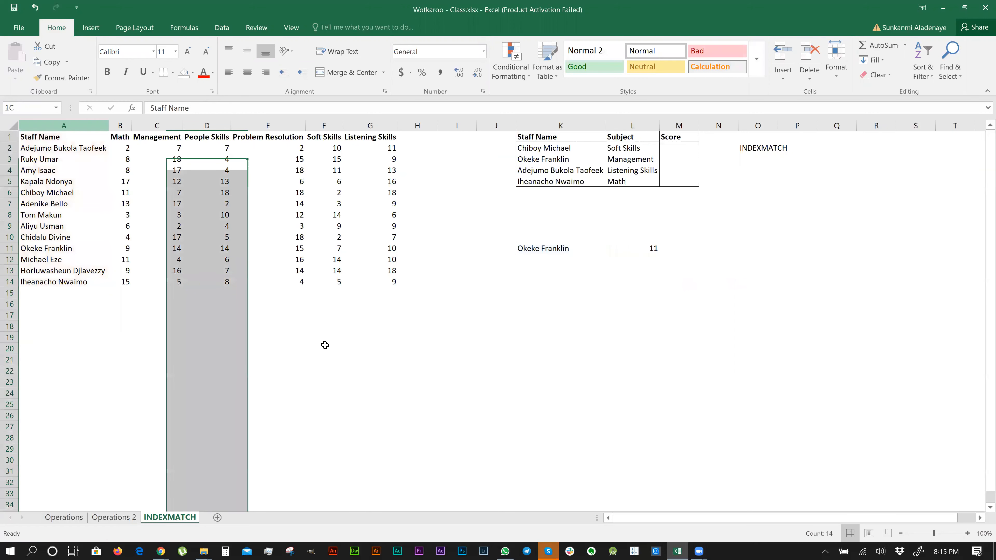
left_click(636, 251)
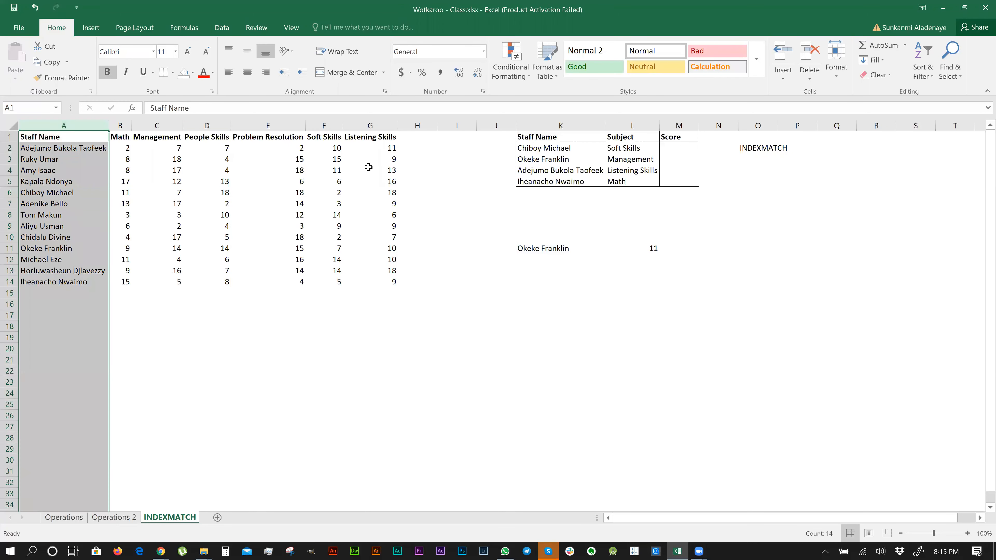
left_click_drag(90, 142, 66, 282)
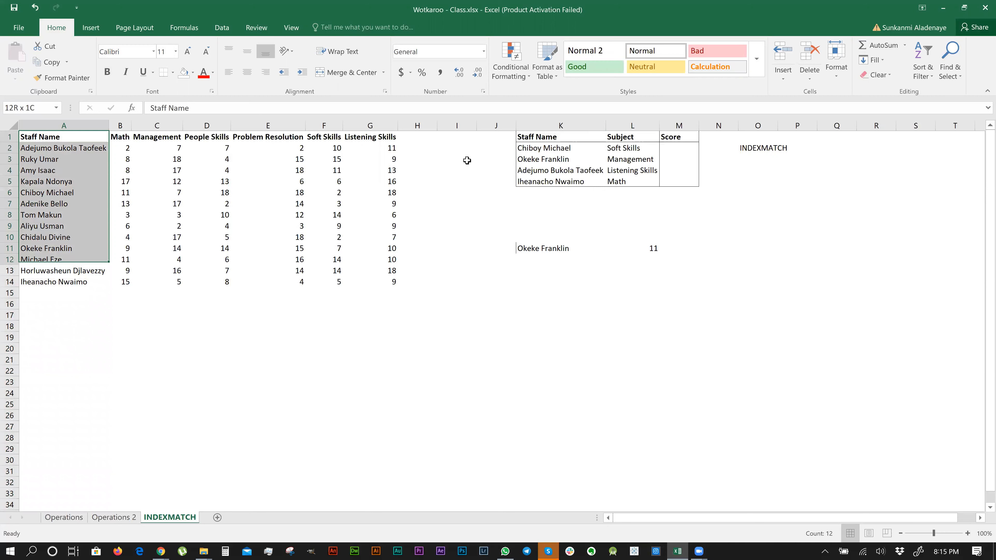
left_click(251, 107)
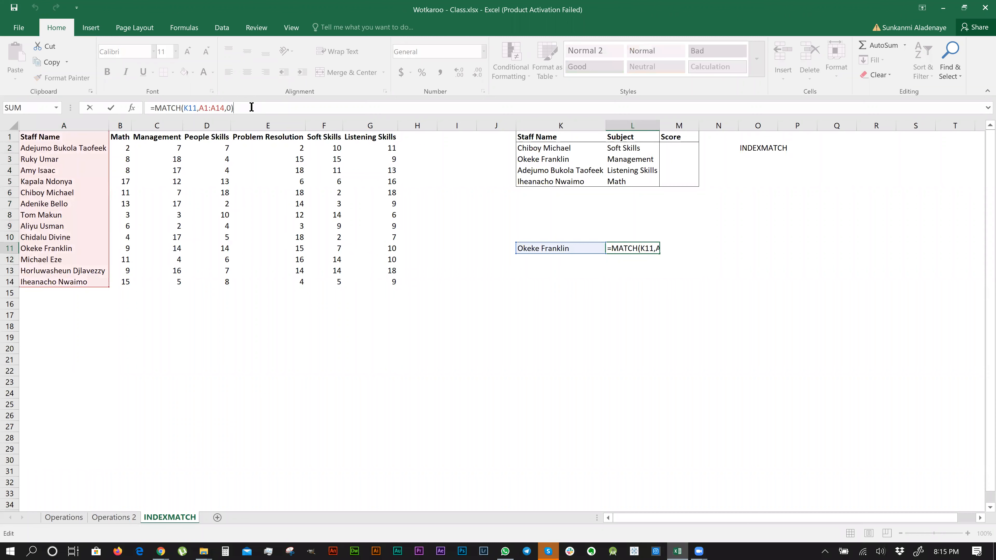
key("BackSpace")
key("BackSpace")
key("BackSpace")
key("BackSpace")
key("BackSpace")
key("BackSpace")
key("BackSpace")
key("BackSpace")
key("BackSpace")
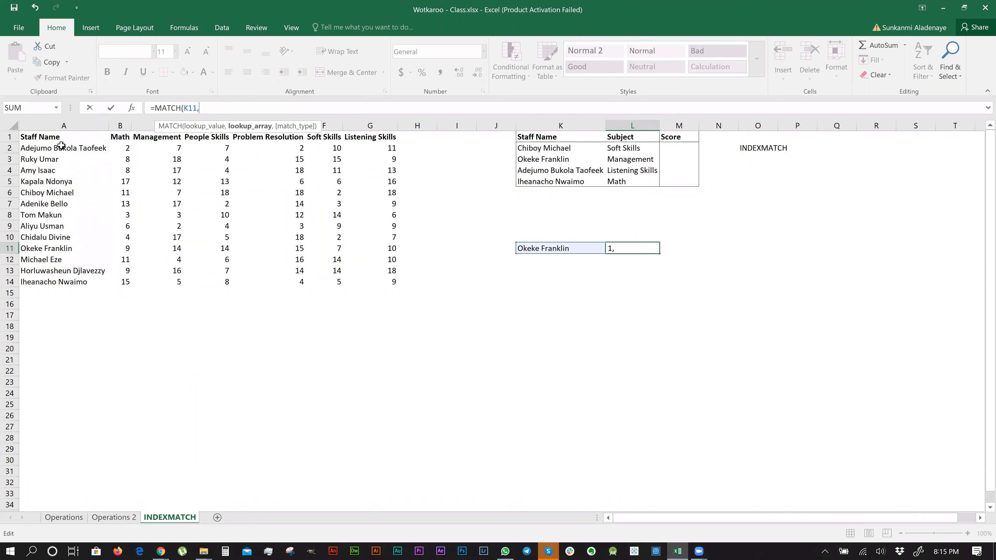
left_click_drag(60, 145, 73, 283)
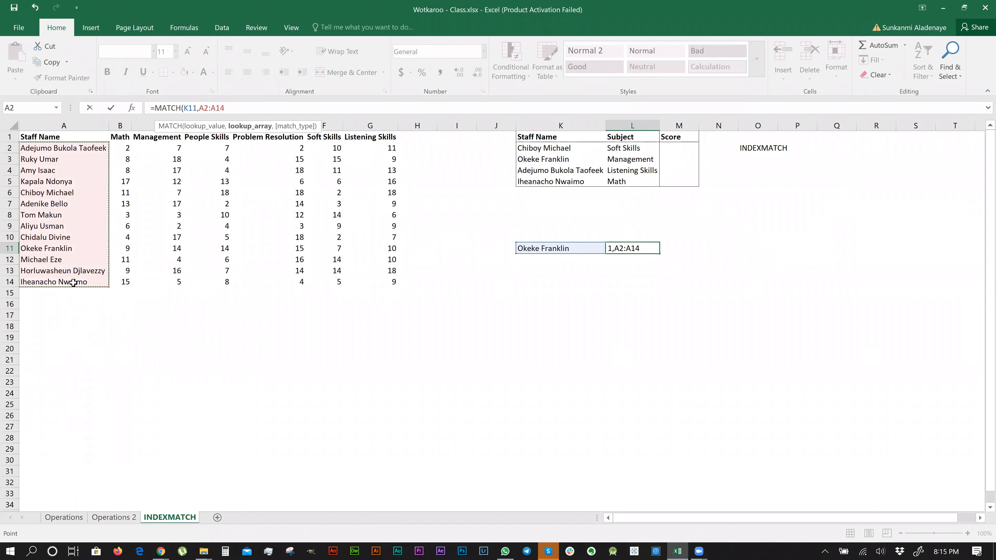
type(",")
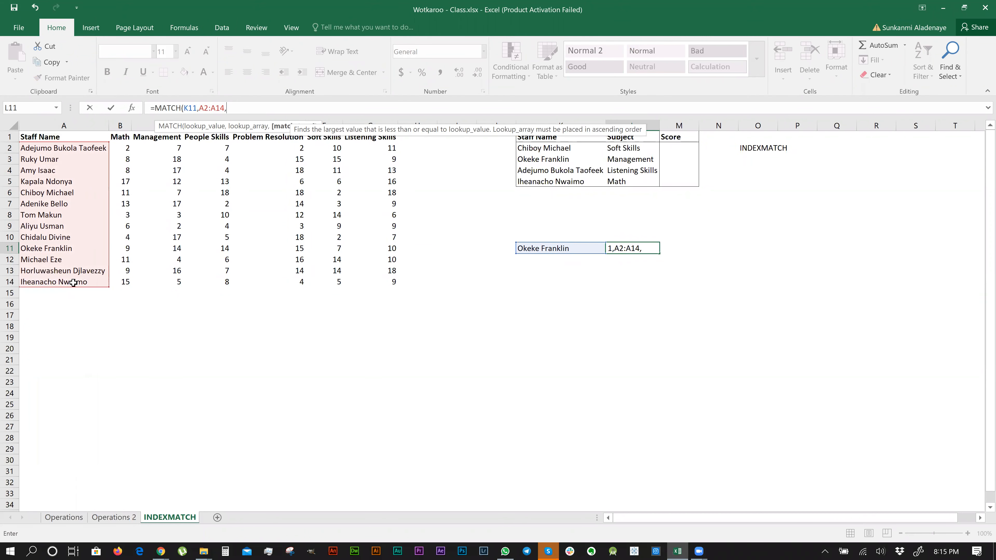
type("0)")
key("ctrl+Return")
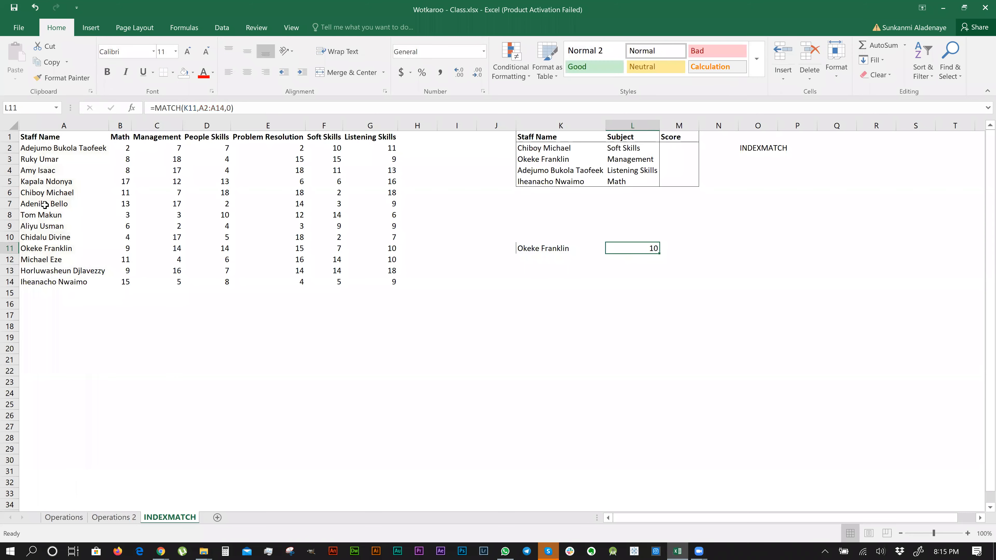
Count down the Staff Name column from A2 to A11 to check the position given by the MATCH formula.
left_click(34, 146)
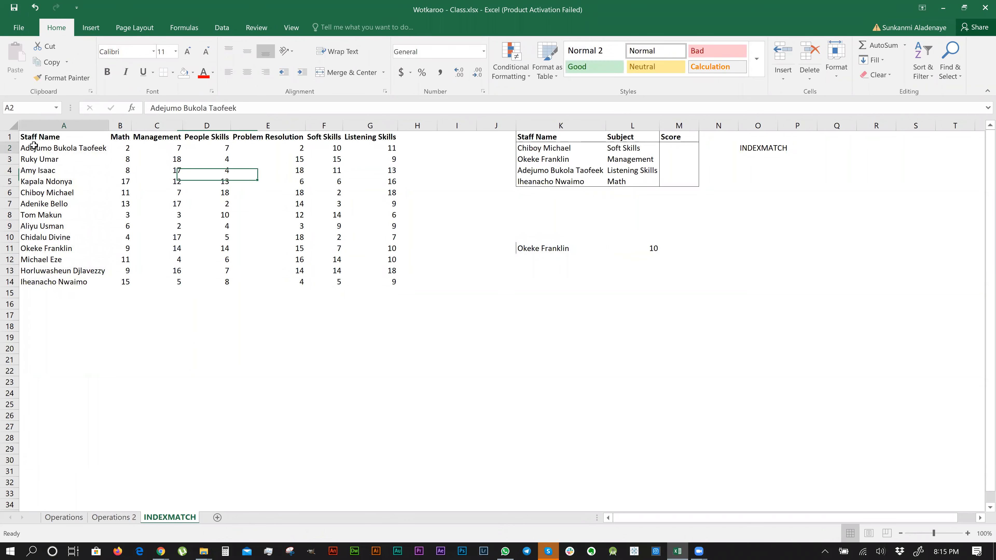
key("Down")
key("Down")
key("Down")
key("Down")
key("Down")
key("Down")
key("Down")
key("Down")
key("Down")
key("Down")
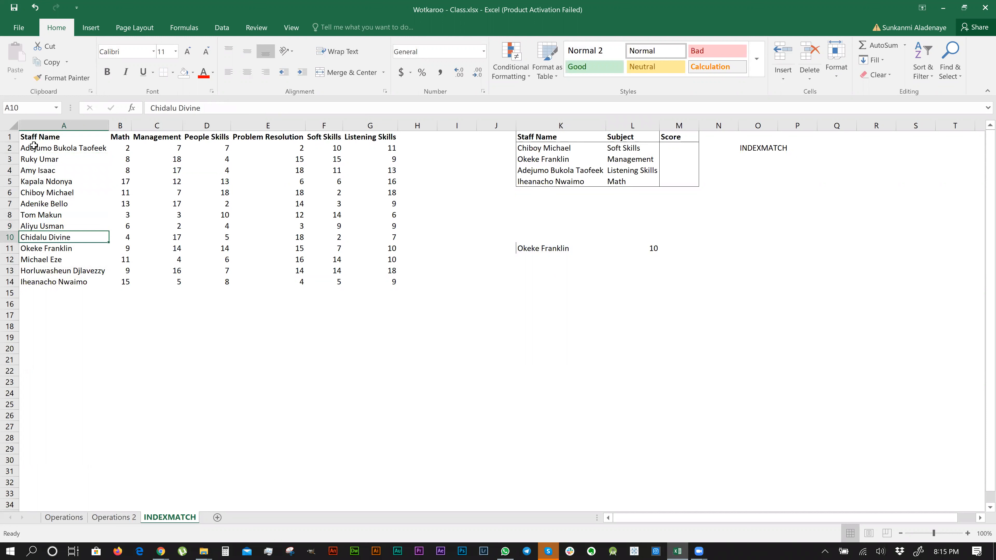
key("Up")
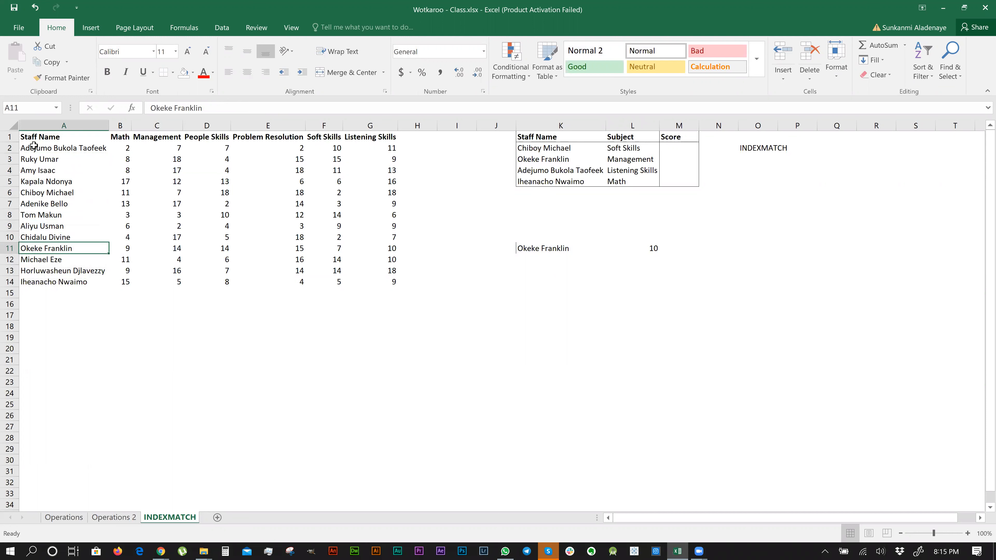
Enter =INDEX(A2:A14,10) in cell L13 to look up the staff name at position 10.
left_click(638, 246)
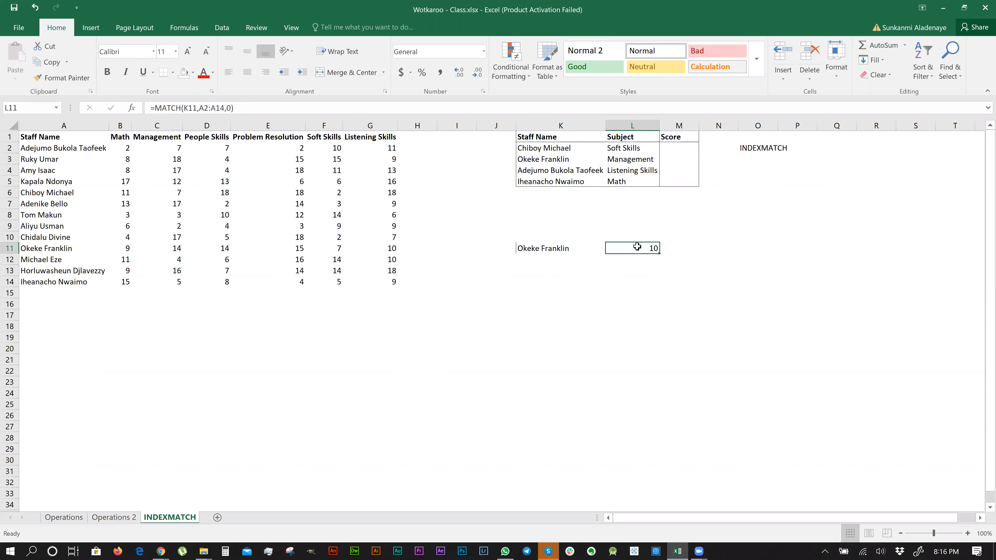
key("Down")
key("Down")
type("=")
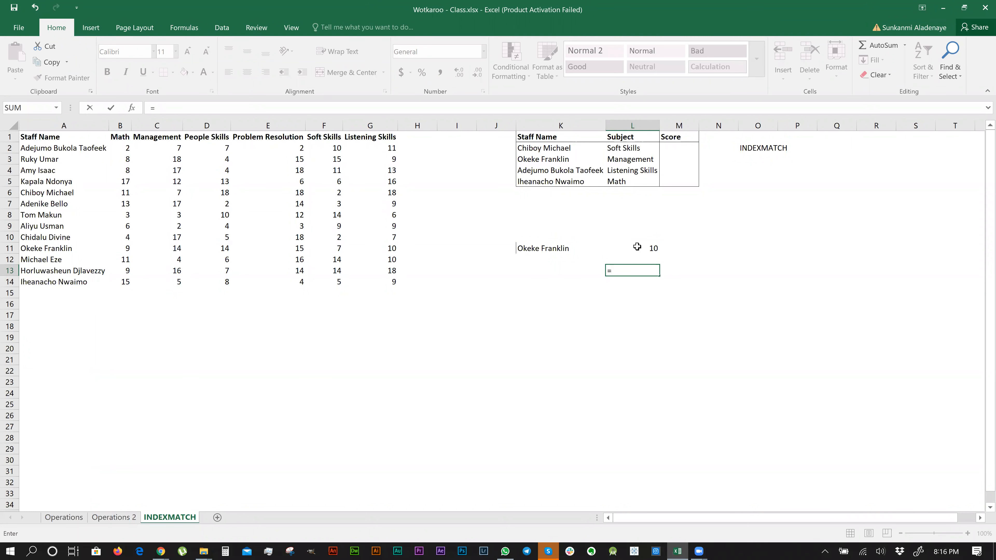
type("index")
key("Tab")
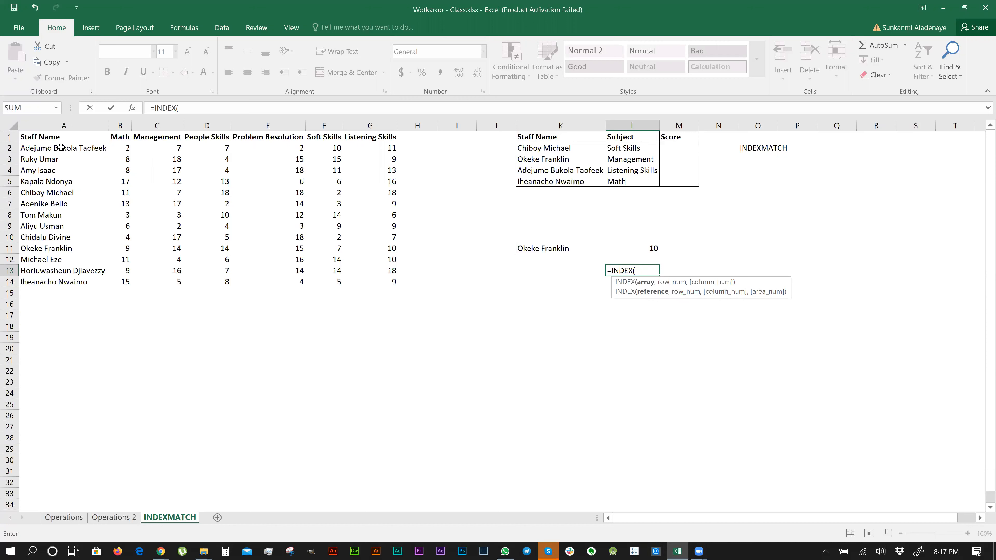
left_click_drag(61, 147, 55, 282)
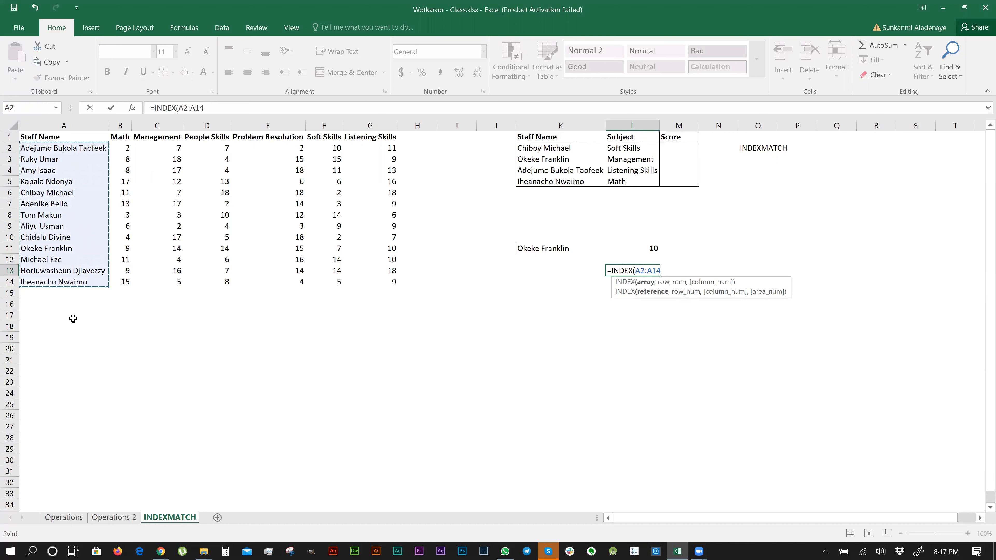
type(",")
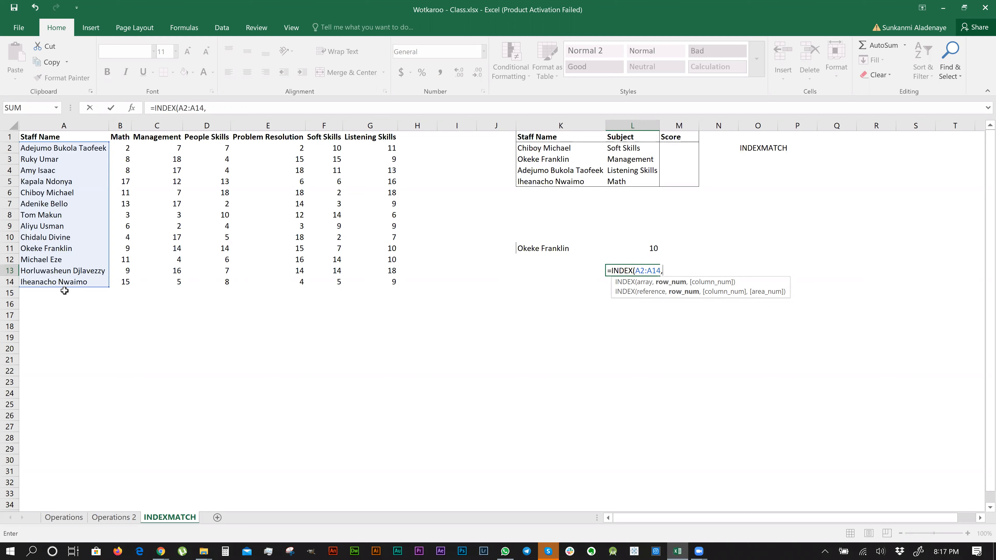
type("10")
key("Return")
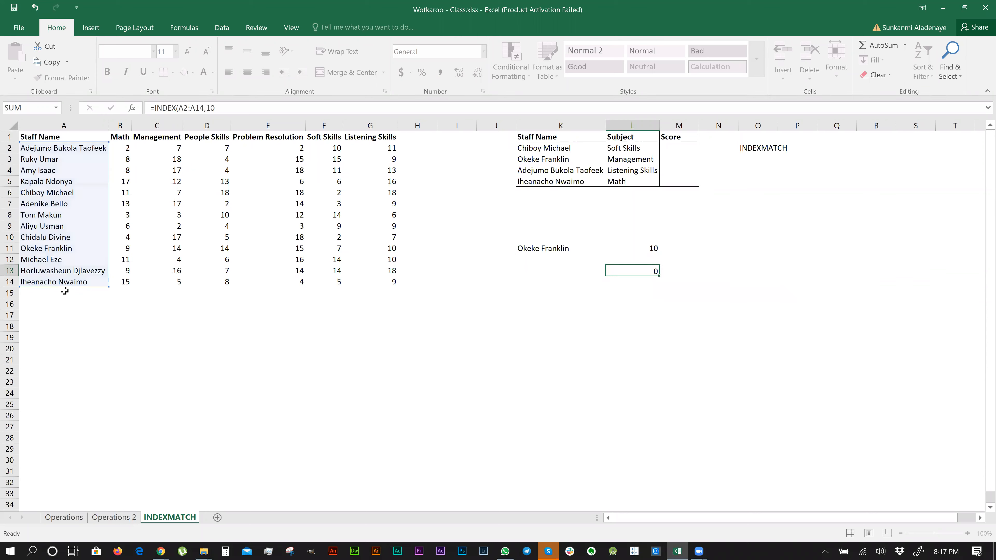
key("Return")
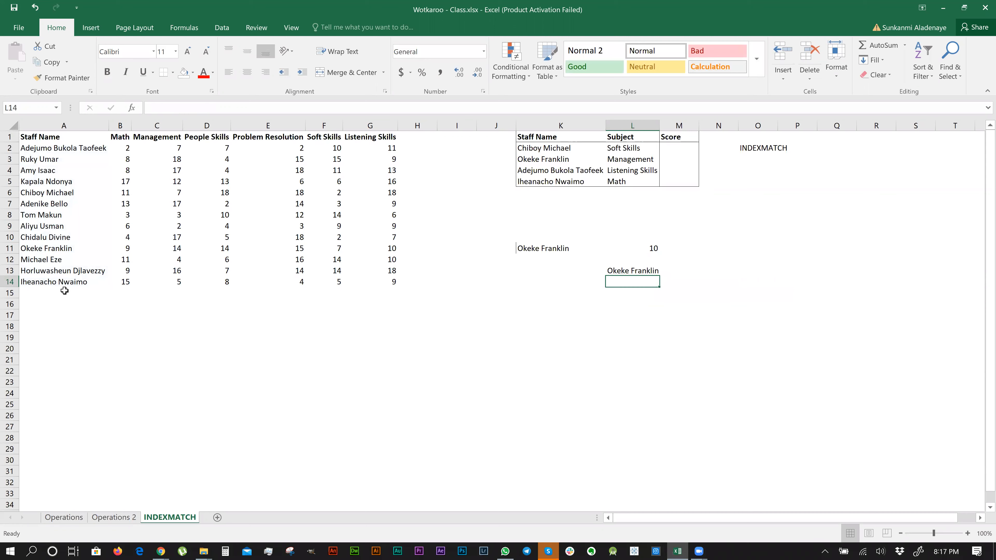
key("Up")
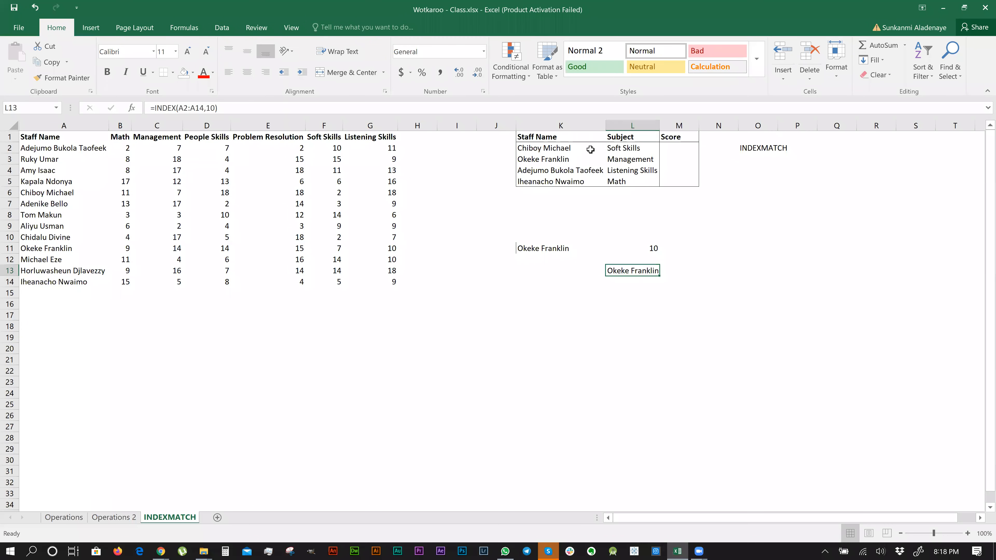
Examine the name and subject pairs in the lookup table and how rows and columns intersect in the score table.
left_click(575, 149)
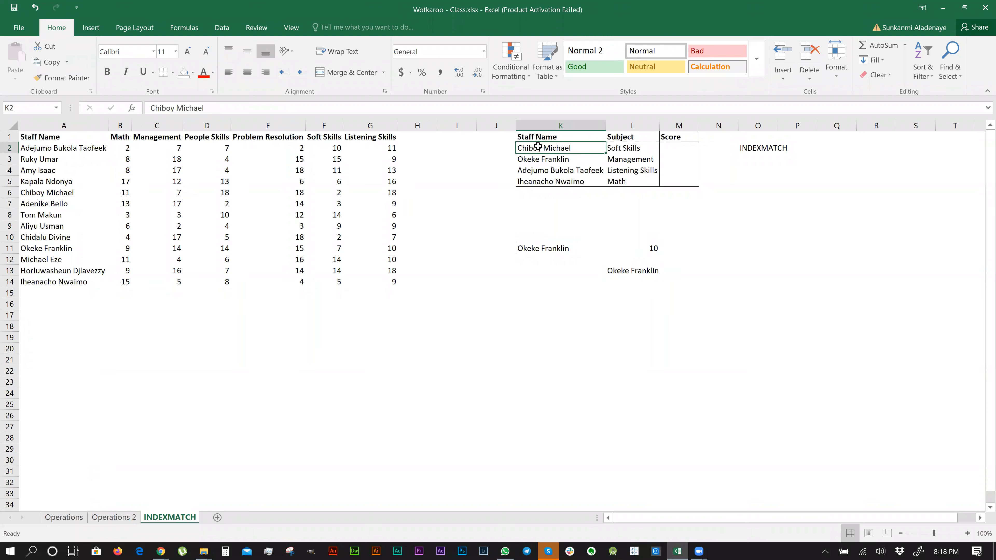
left_click(625, 152)
left_click(663, 157)
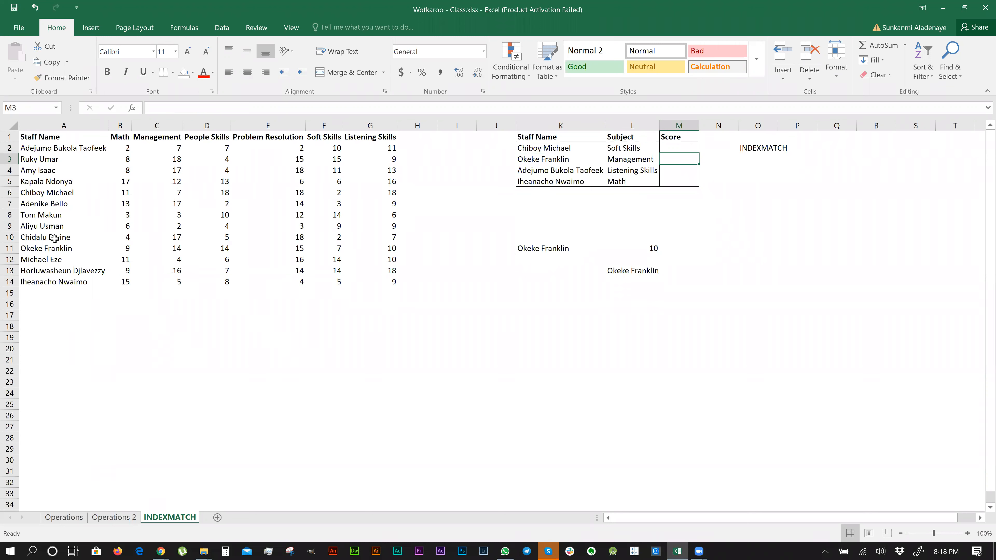
left_click(43, 226)
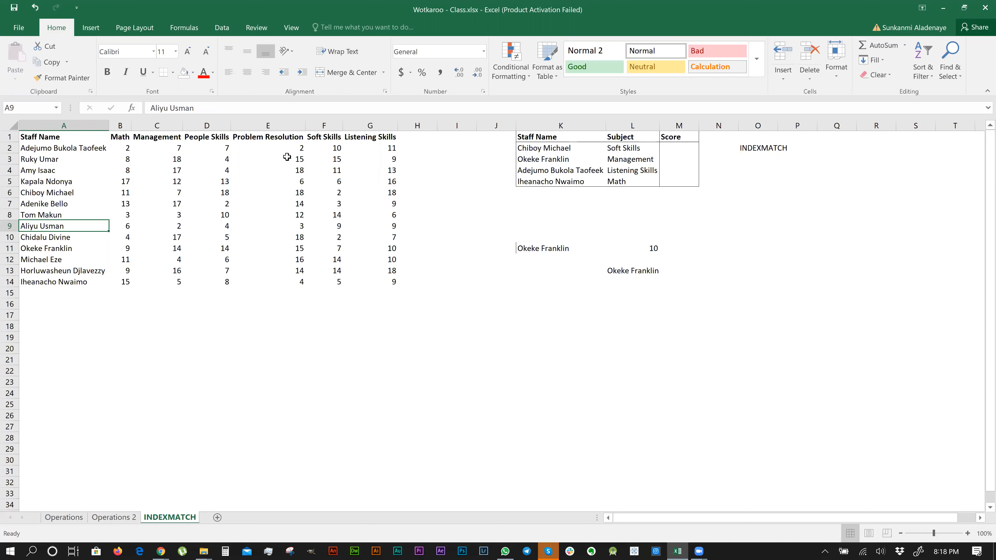
left_click(283, 229)
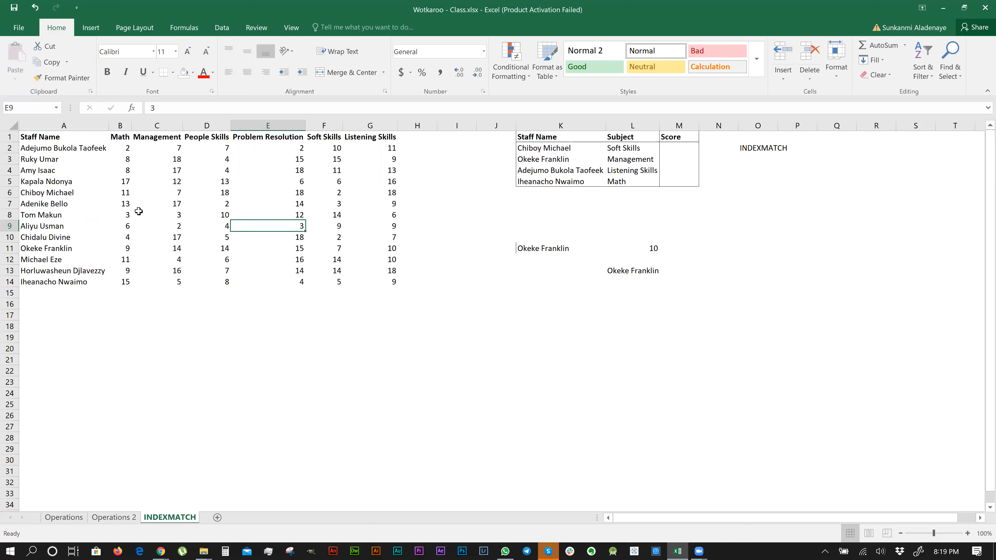
left_click(122, 182)
left_click(198, 168)
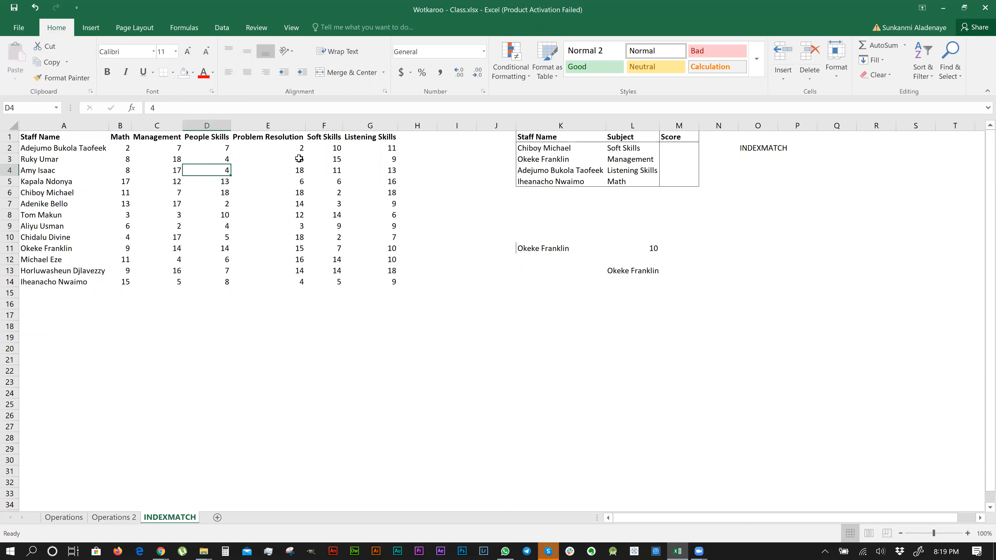
Trace the staff member in row 3 across to the Problem Resolution and Soft Skills scores.
left_click(298, 159)
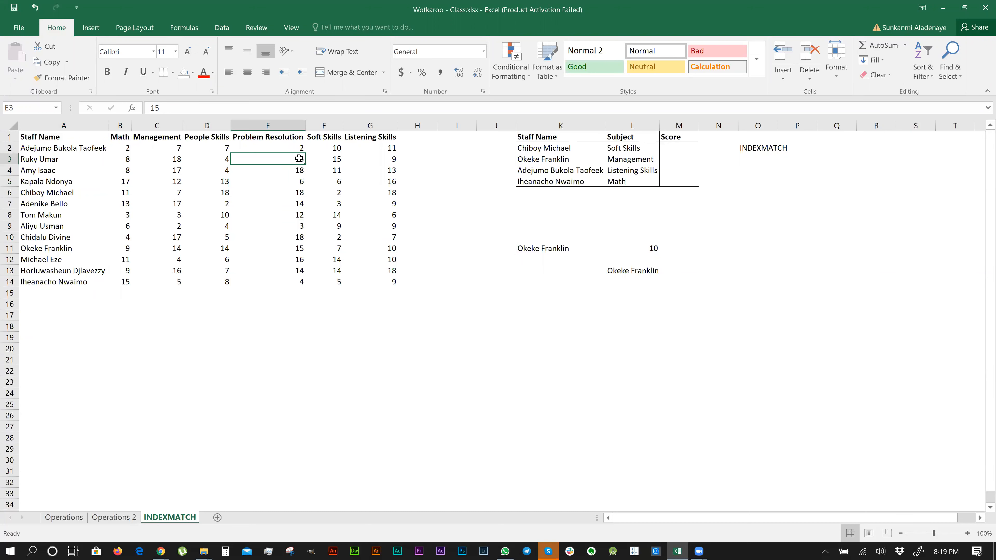
left_click(81, 160)
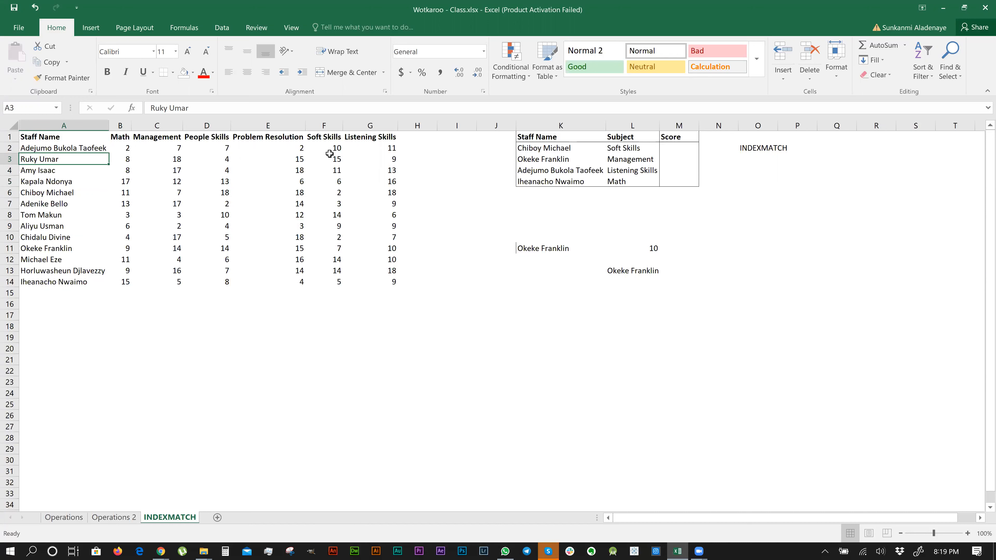
left_click(334, 161)
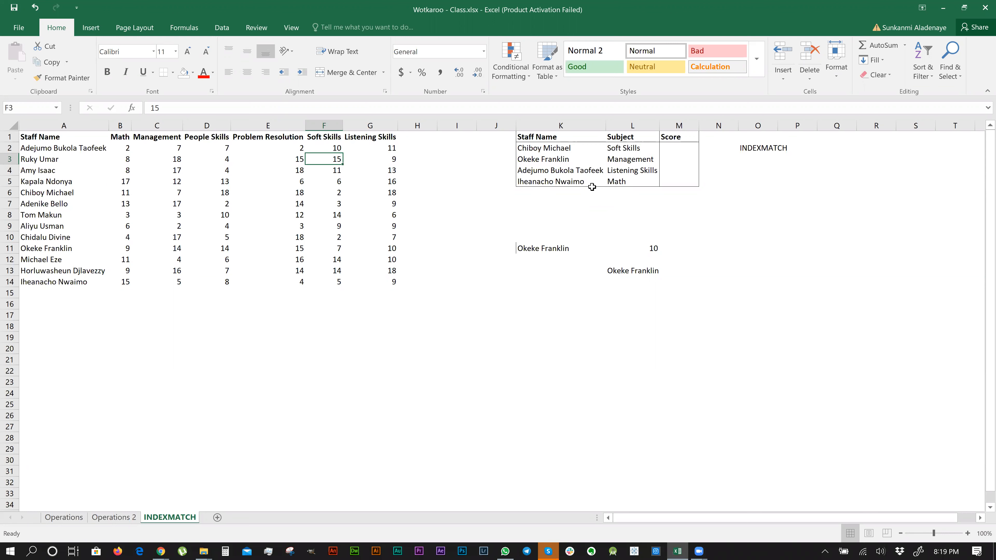
left_click(679, 147)
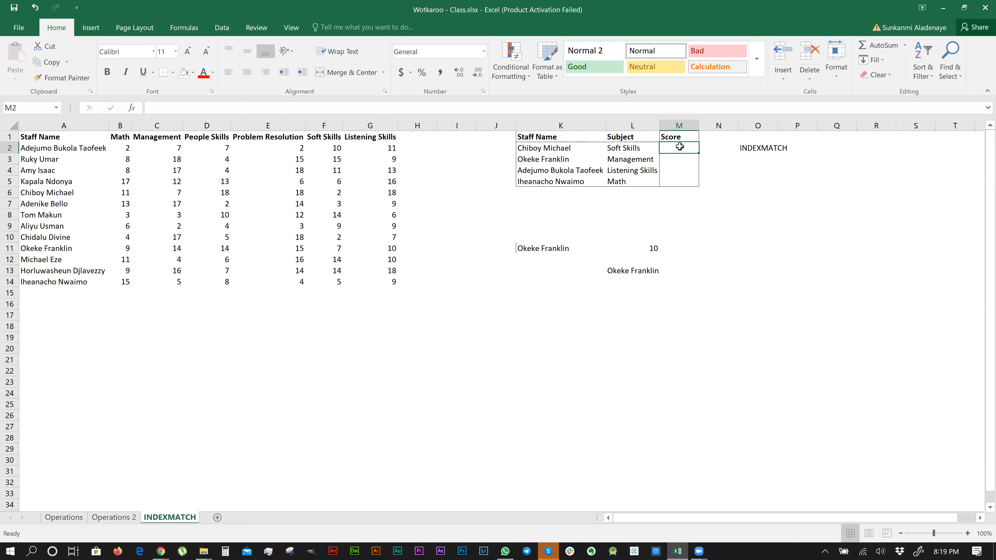
type("=")
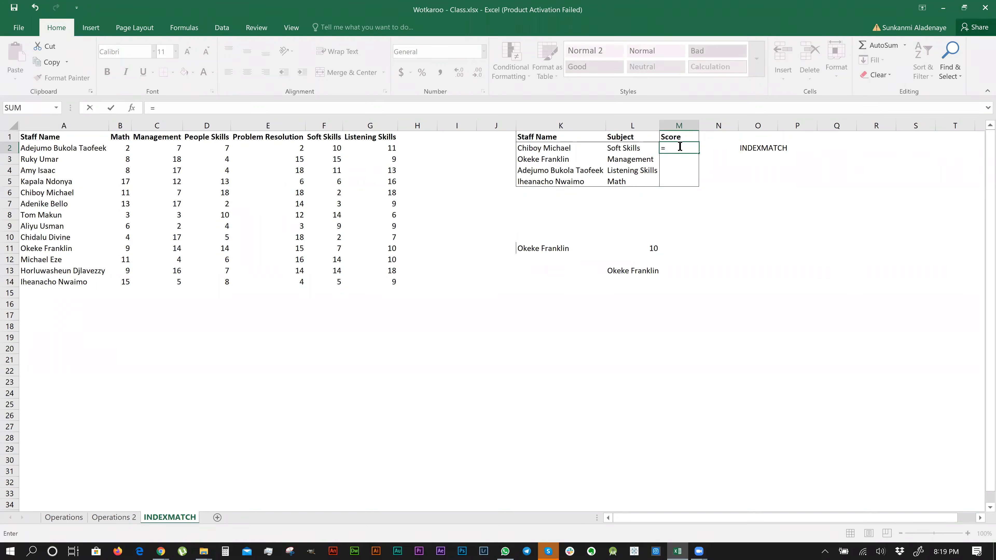
type("inde")
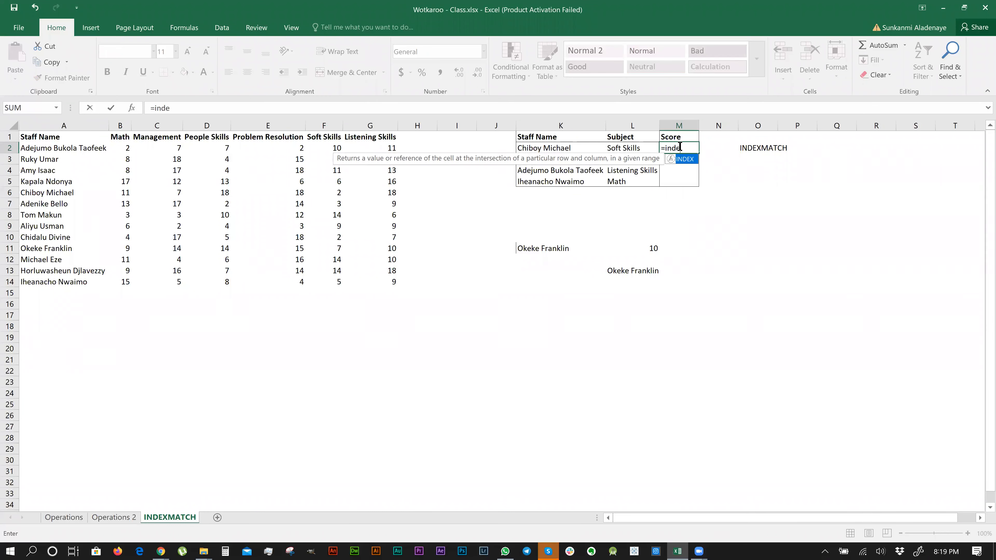
key("Tab")
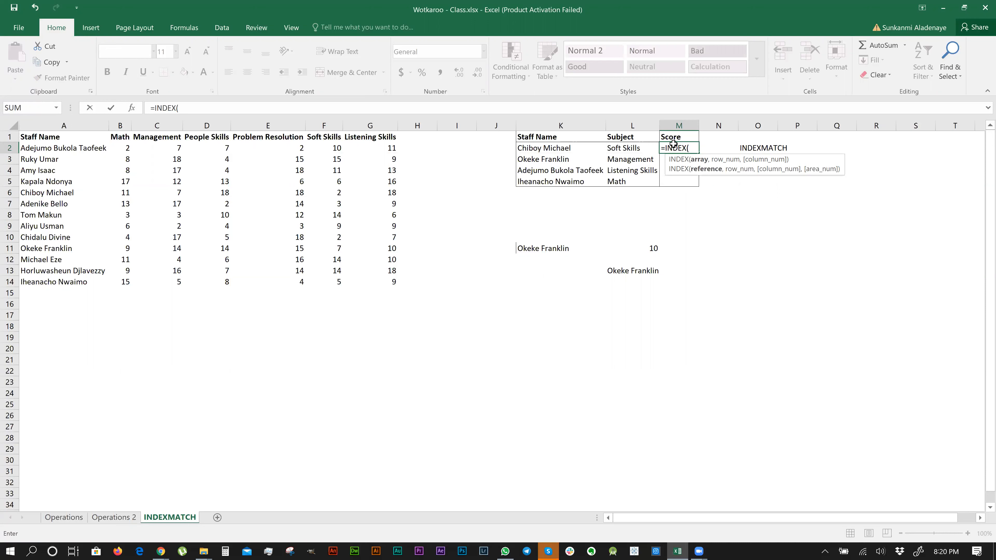
key("BackSpace")
key("BackSpace")
key("BackSpace")
key("BackSpace")
key("BackSpace")
key("BackSpace")
key("BackSpace")
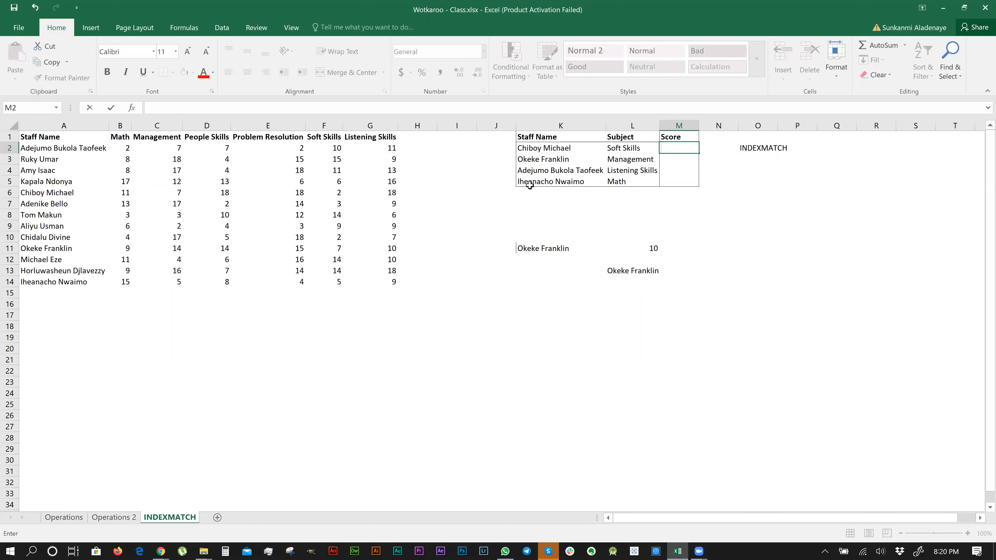
key("Escape")
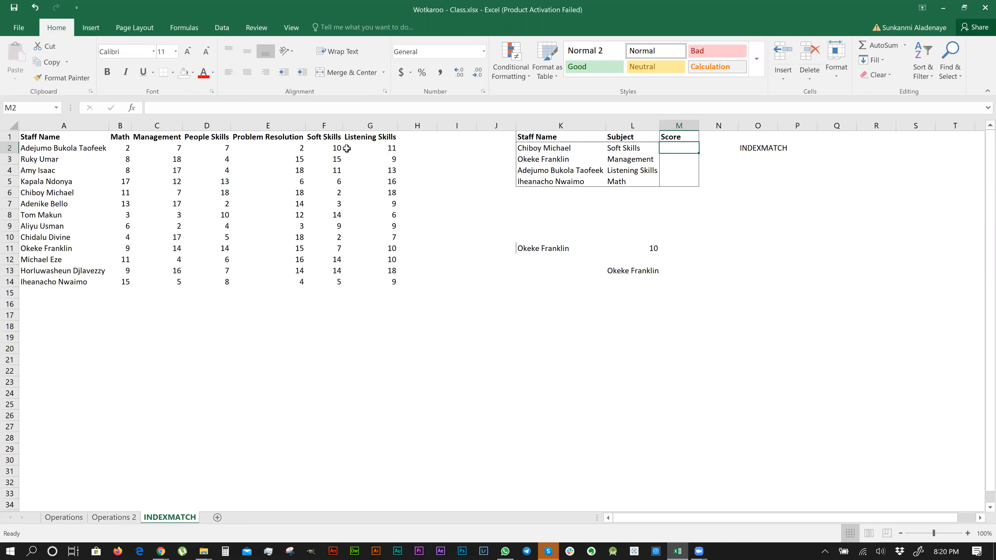
Inspect the score range B2:G14 and record the position note "2 row, column 6" in cell I17.
left_click_drag(122, 149, 375, 280)
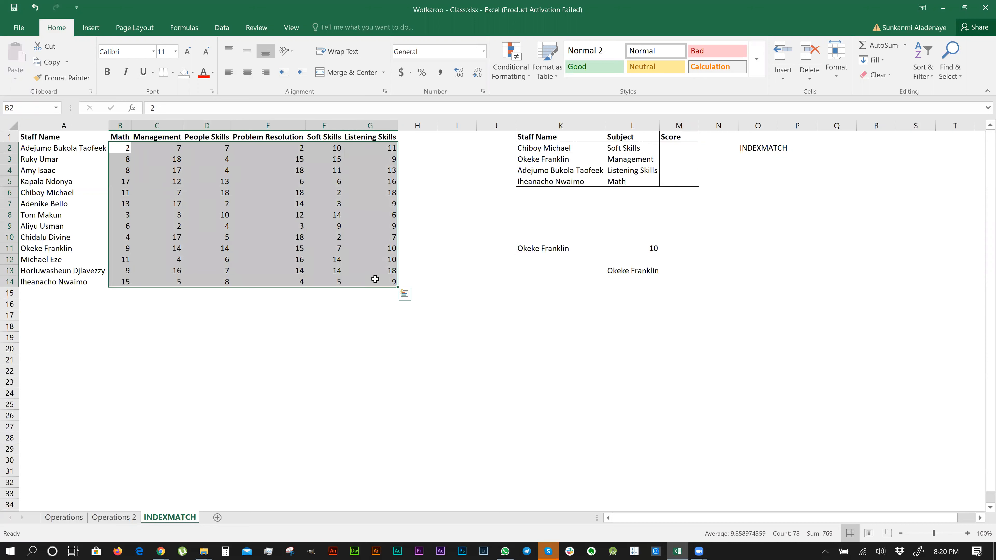
left_click(328, 149)
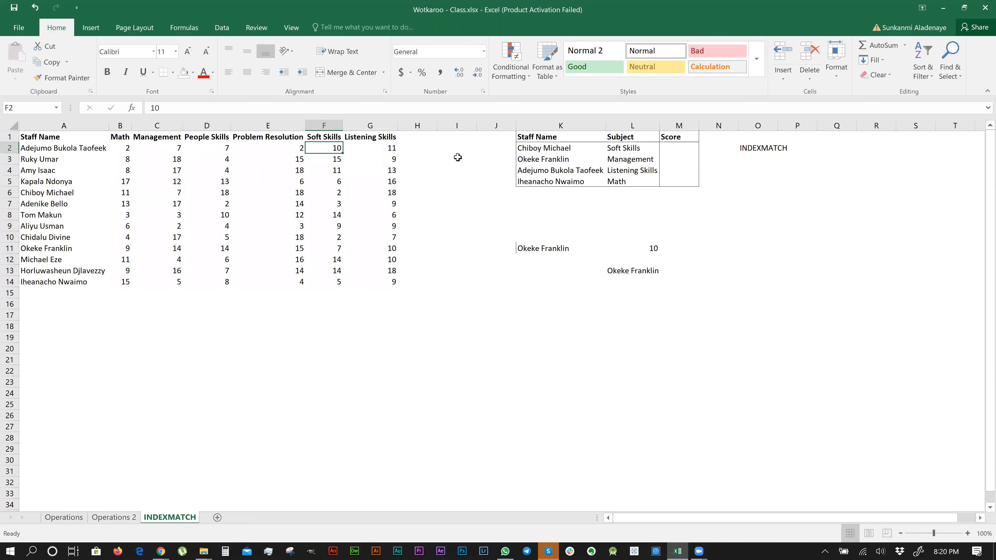
left_click(457, 317)
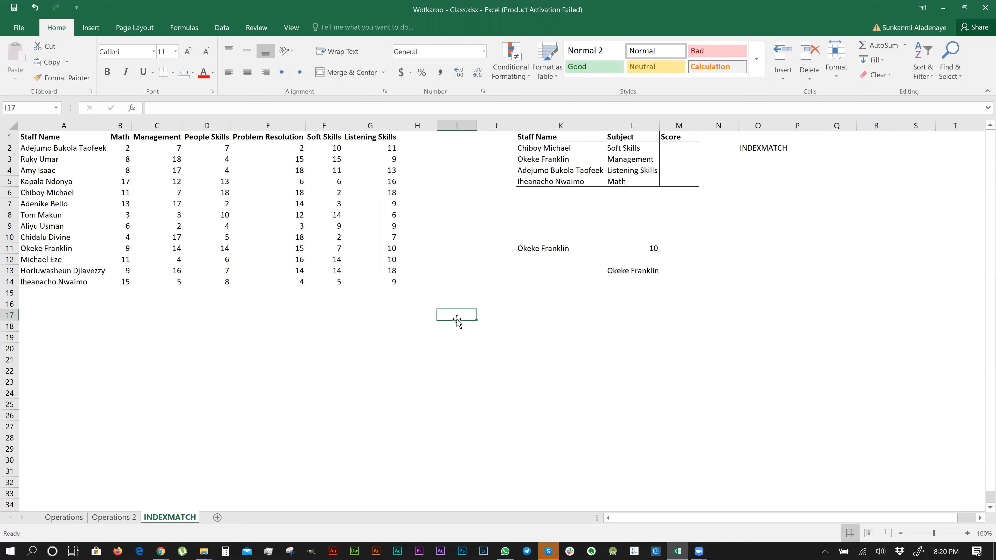
type("2")
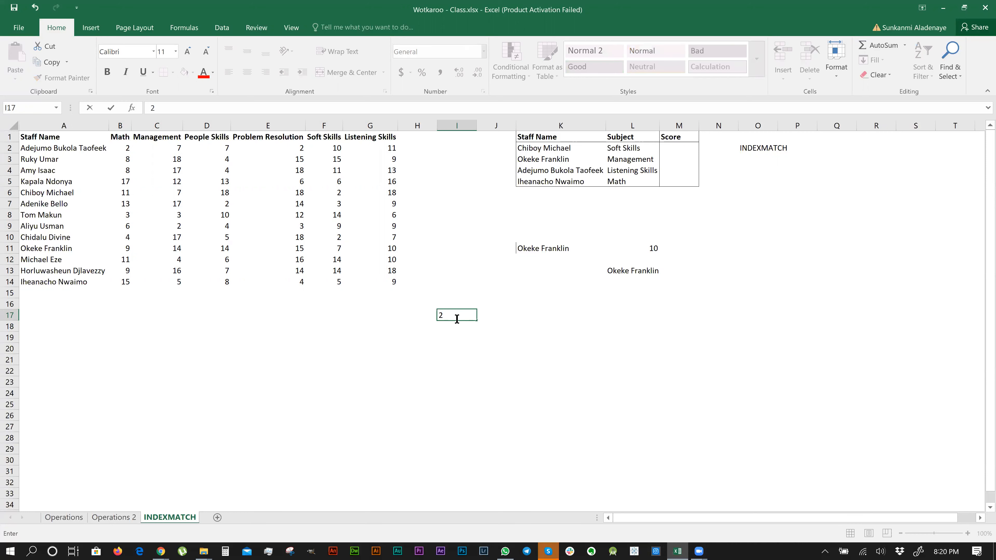
type("row, column 6")
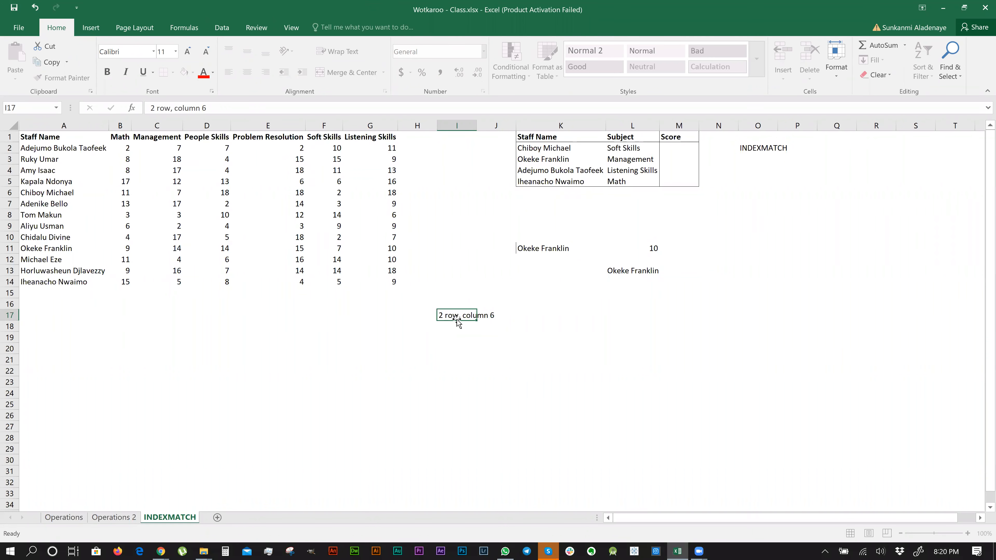
key("Return")
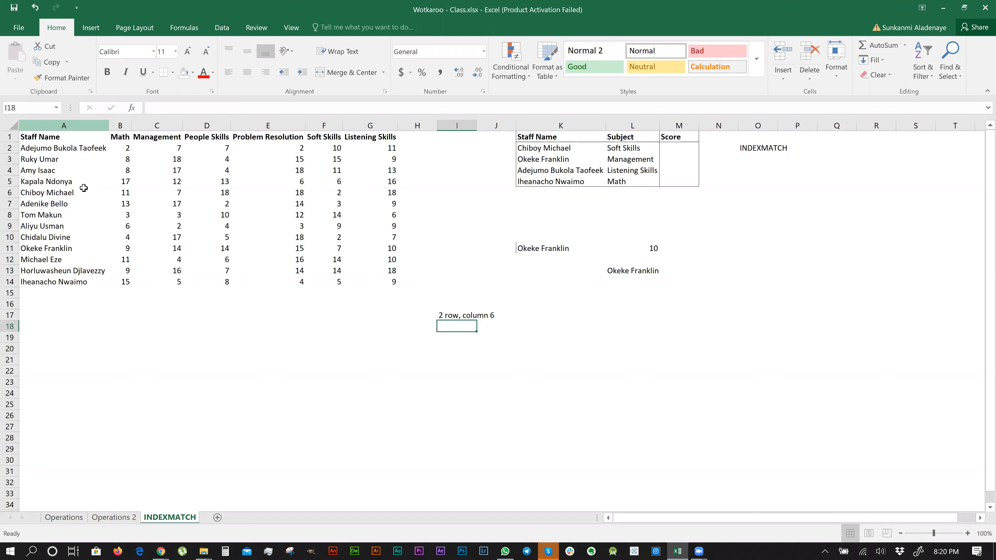
Locate the Soft Skills score in row 6 and change the row number in the I17 note to 5.
left_click(59, 200)
left_click(38, 191)
left_click(337, 193)
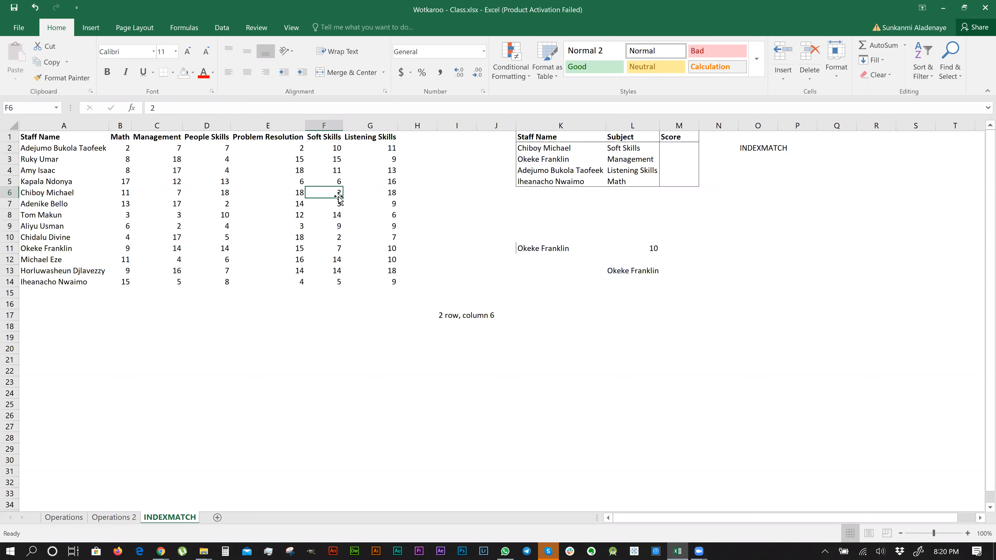
left_click(454, 316)
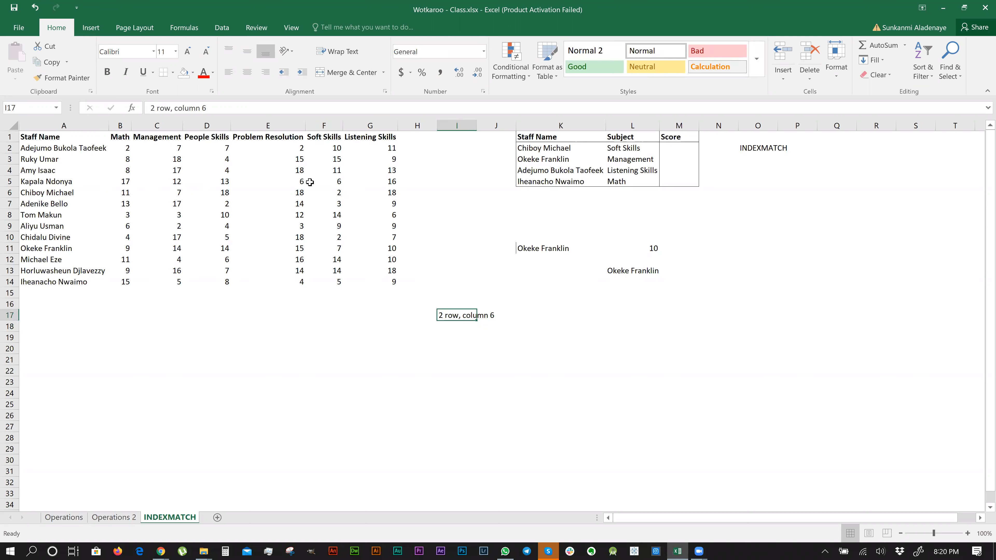
left_click(153, 109)
key("BackSpace")
type("5")
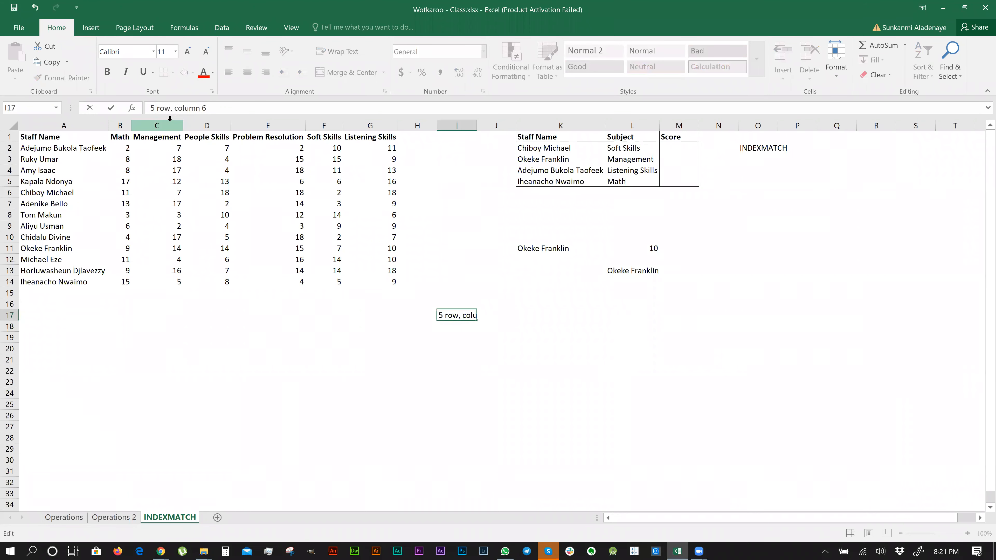
key("Return")
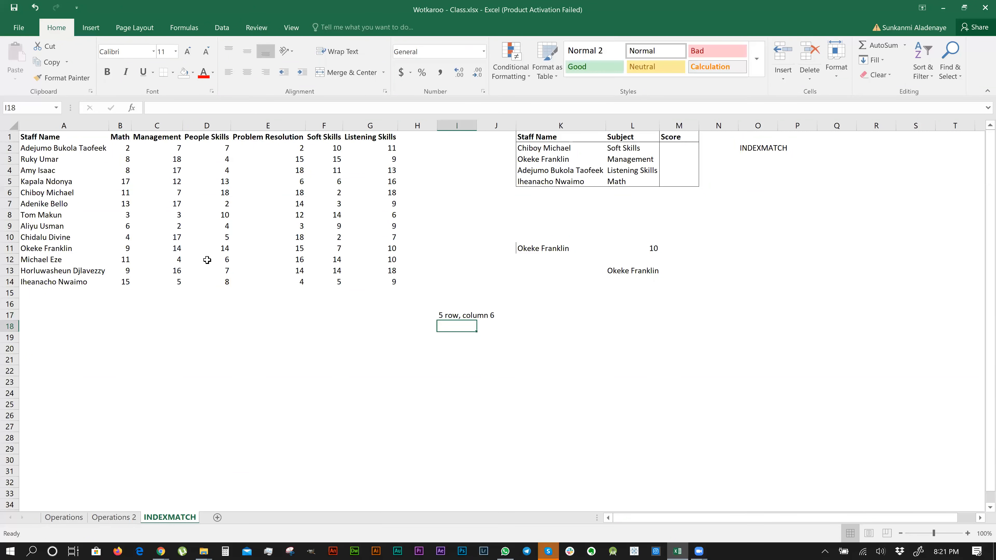
Count the score columns from Math, set the column number in the I17 note to 5, and check cell F6 against it.
left_click(446, 312)
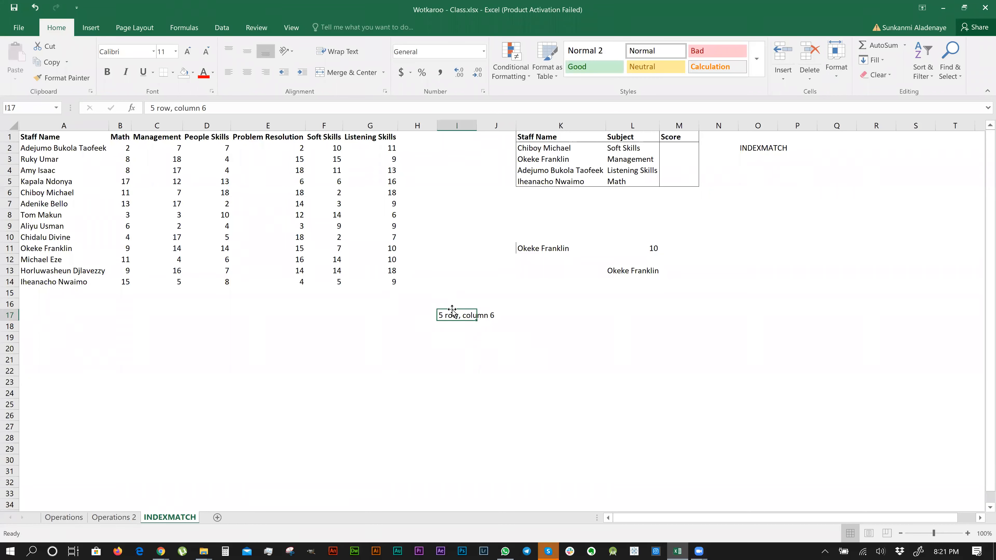
left_click(42, 196)
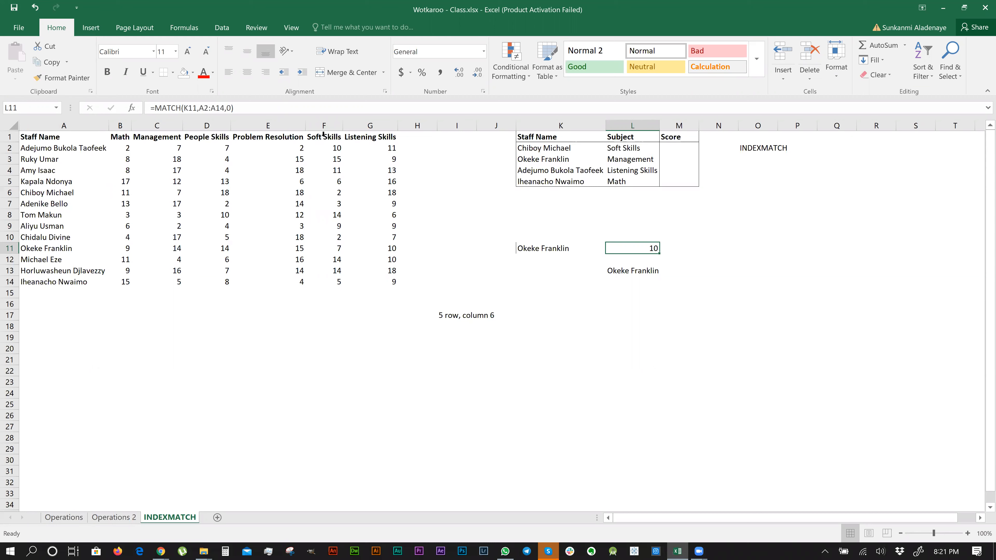
left_click_drag(119, 125, 159, 125)
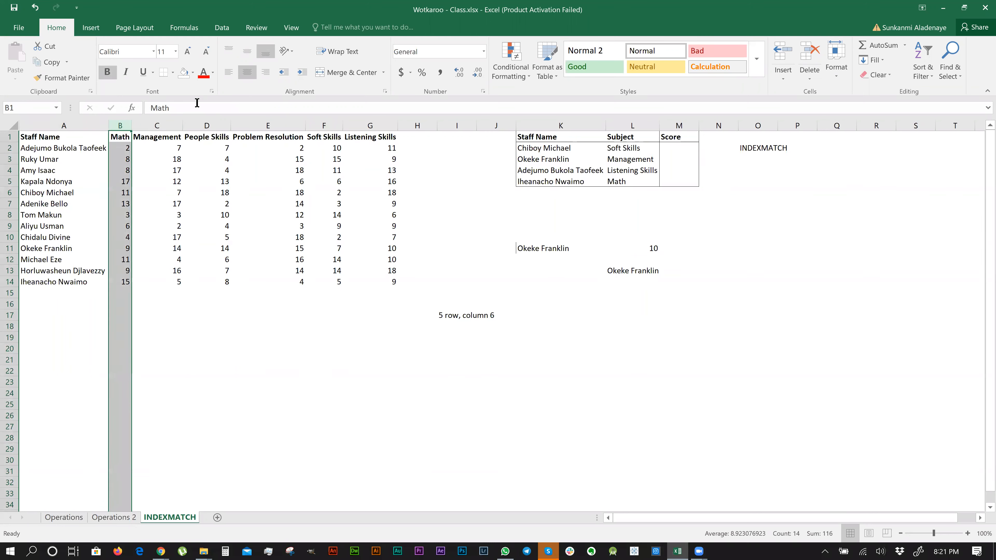
left_click(457, 315)
left_click(210, 108)
key("BackSpace")
type("5")
key("Return")
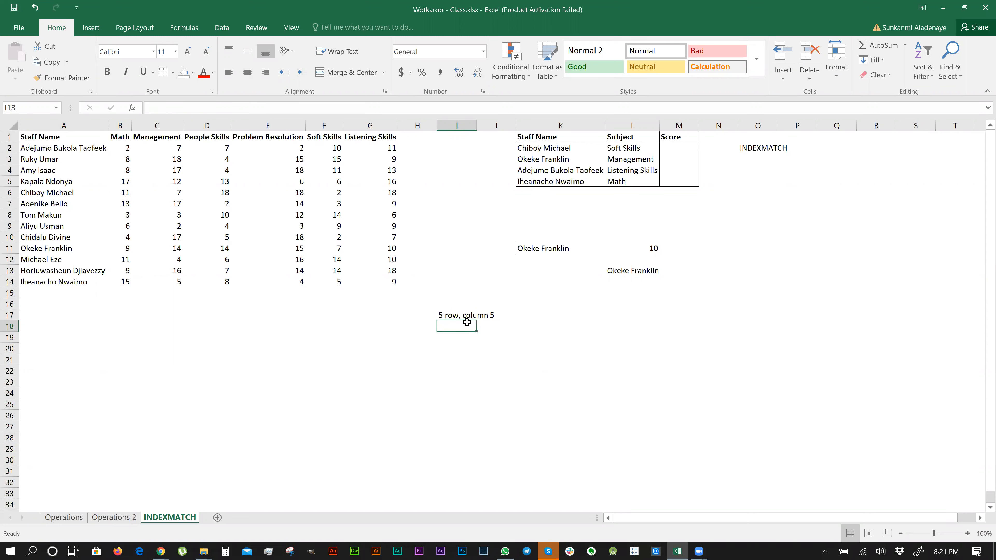
left_click(473, 315)
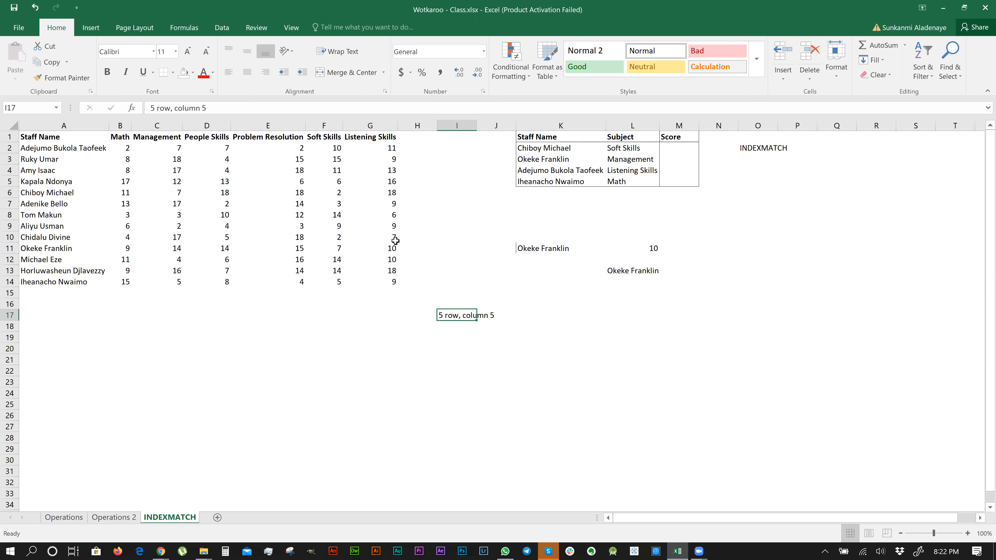
left_click(338, 195)
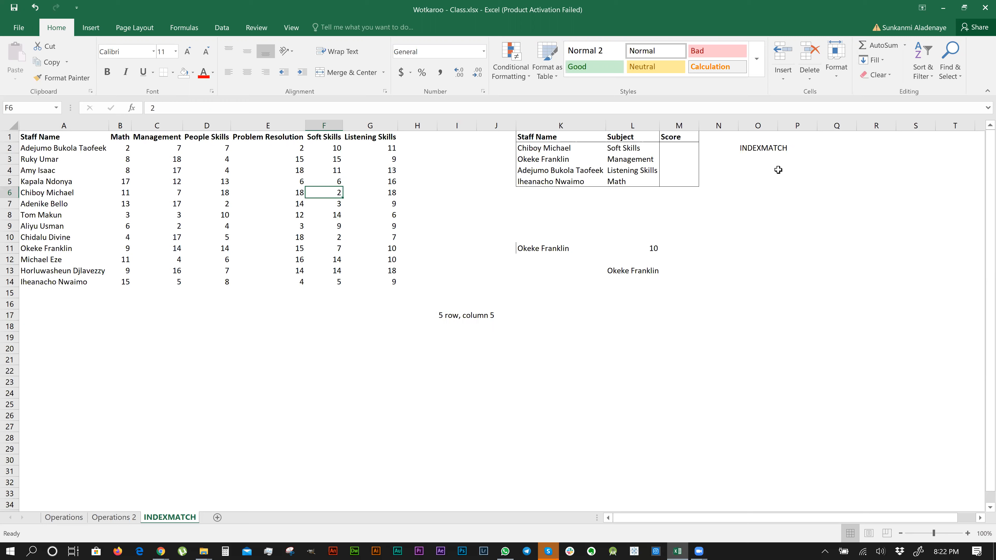
Enter =MATCH(K2,A2:A14,0) in cell M2 to find the row position of the first lookup name.
left_click(684, 149)
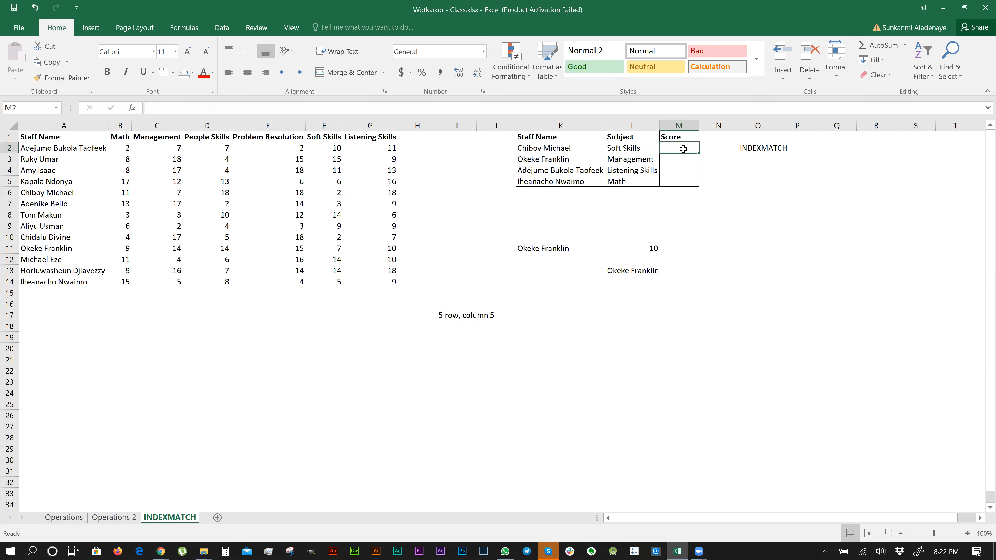
type("=")
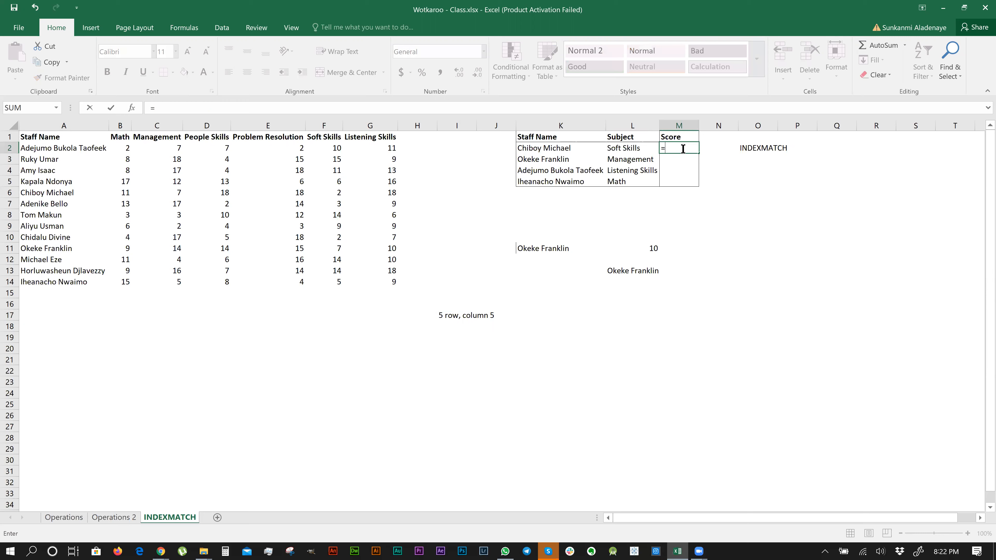
type("match")
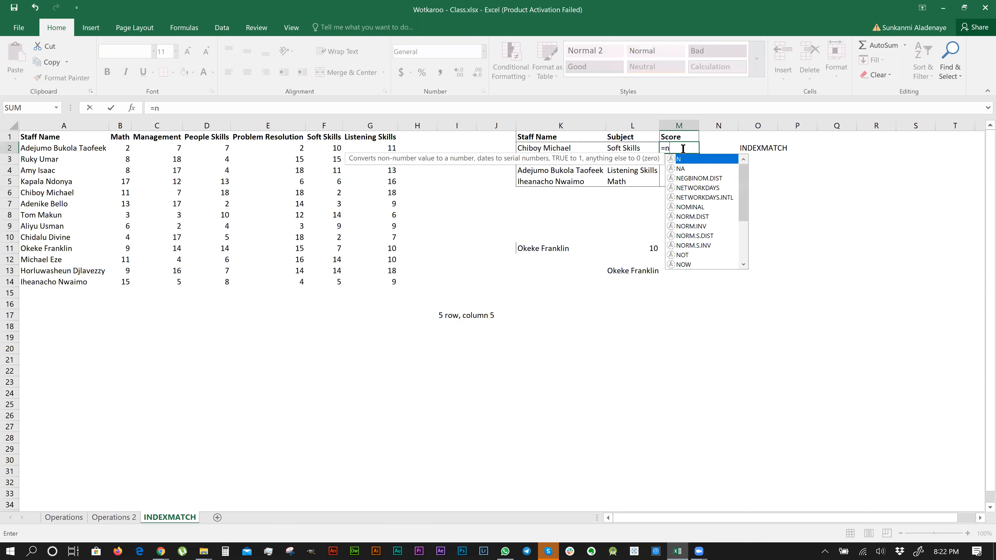
key("Tab")
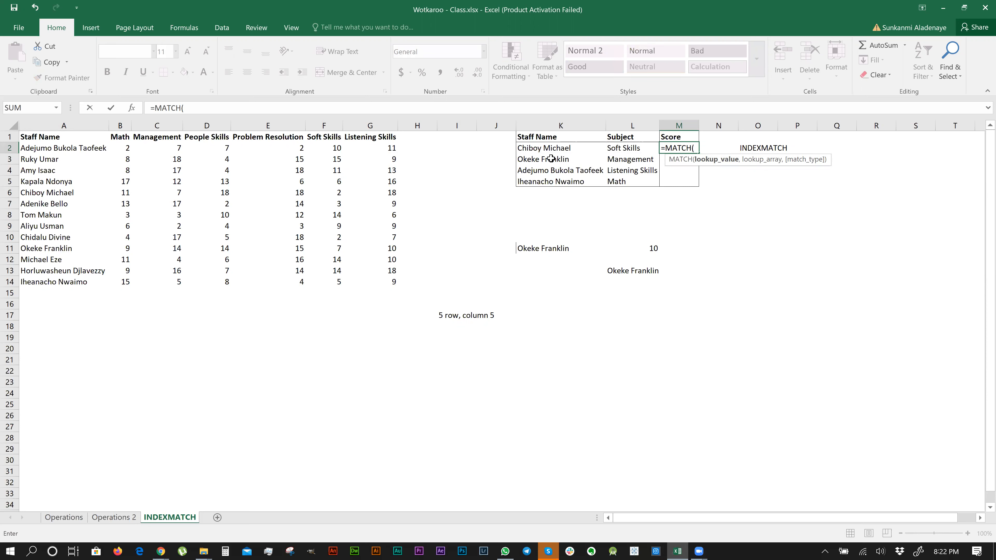
left_click(544, 147)
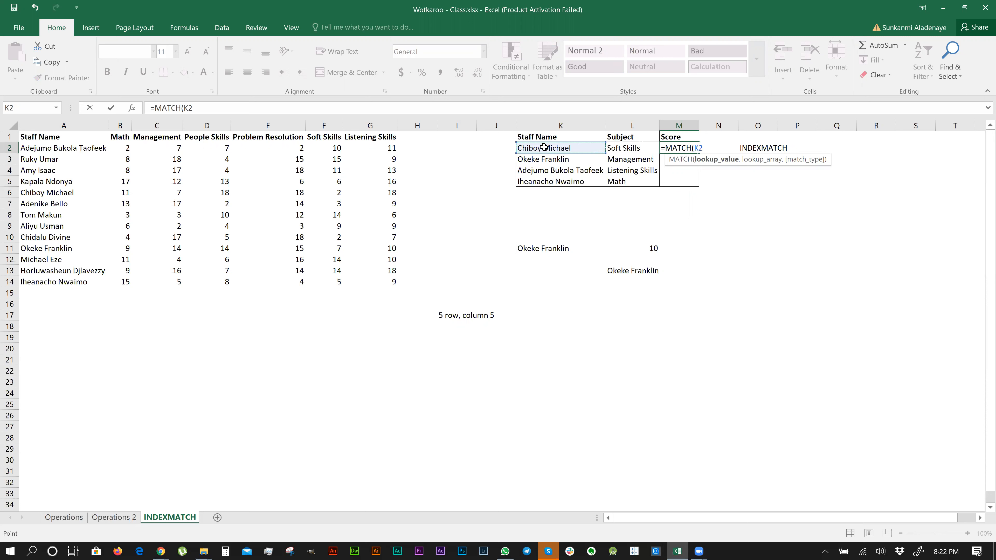
type(",")
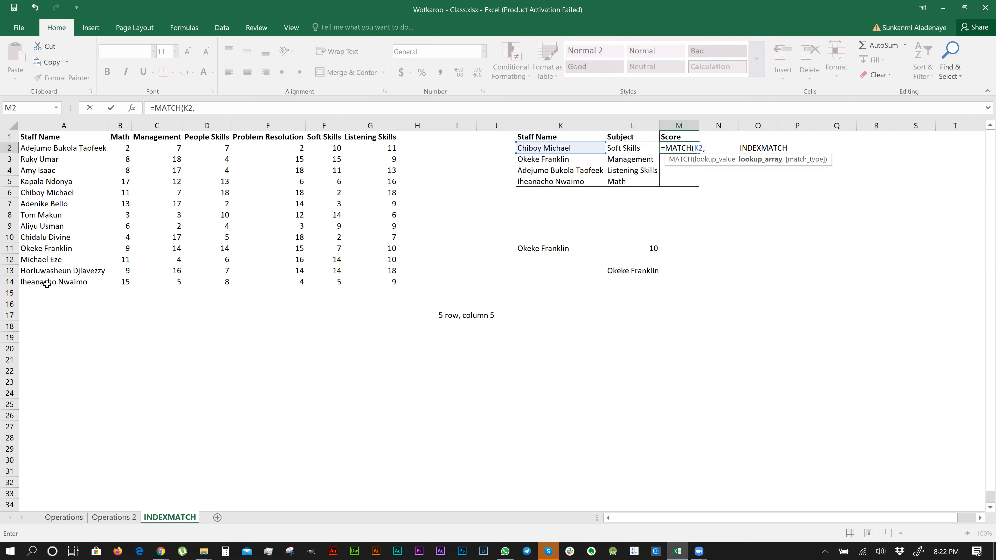
left_click_drag(51, 148, 47, 284)
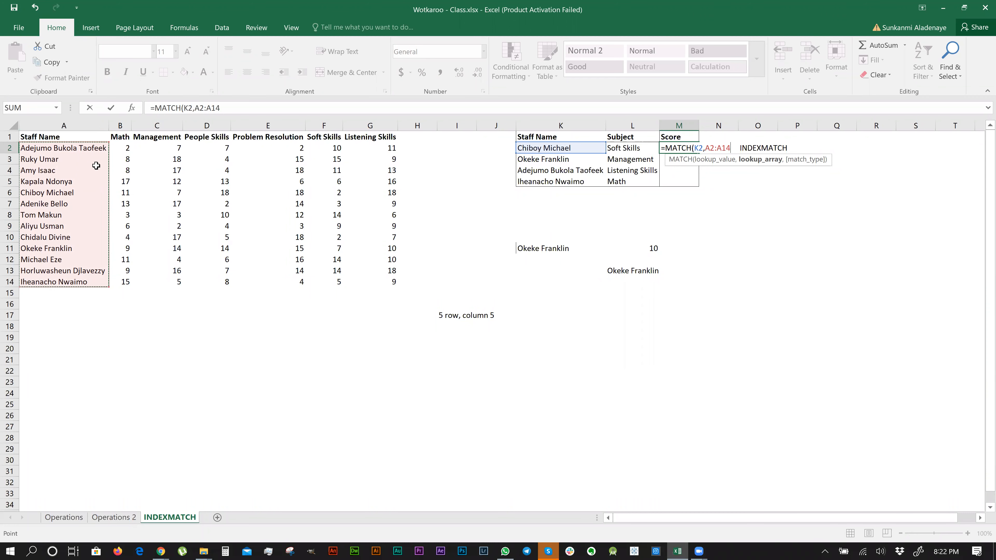
type(",0")
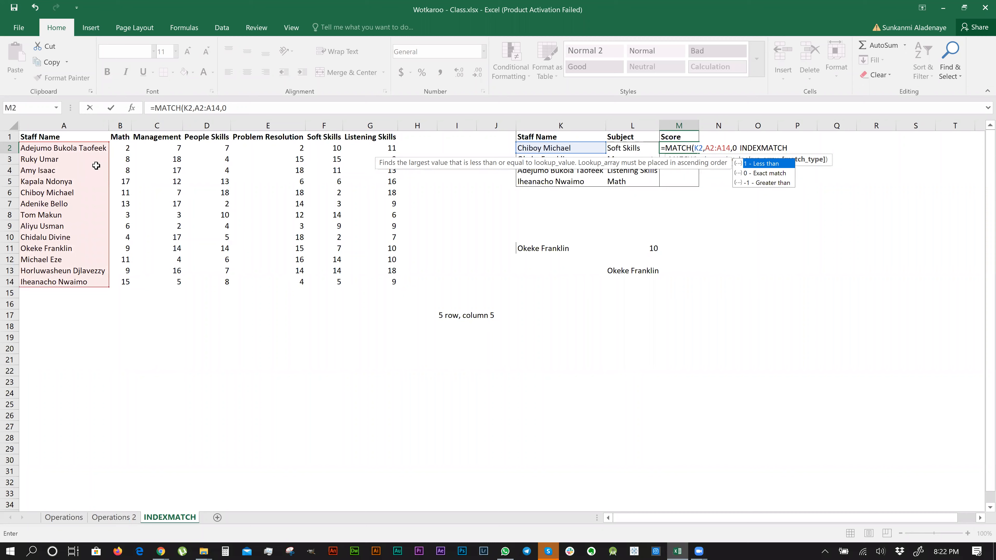
key("ctrl+Return")
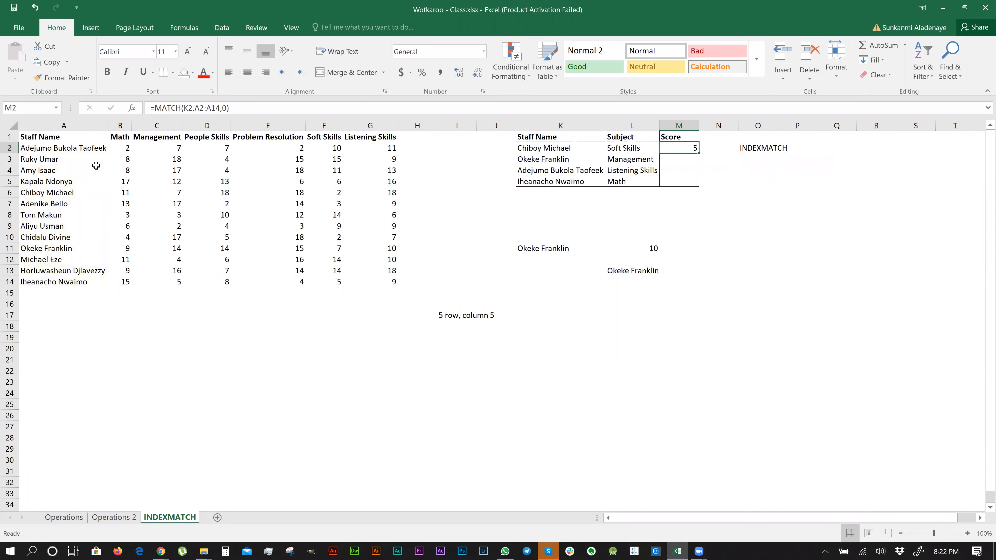
Wrap the MATCH function in M2 inside an INDEX function that uses the score range B2:G14 as its array.
left_click(158, 109)
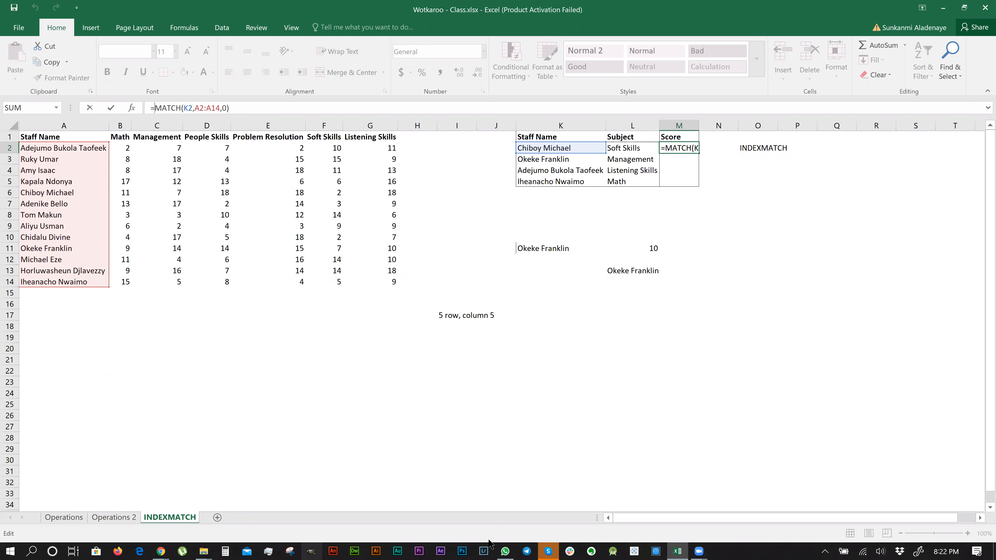
mouse_move(504, 551)
type("inde")
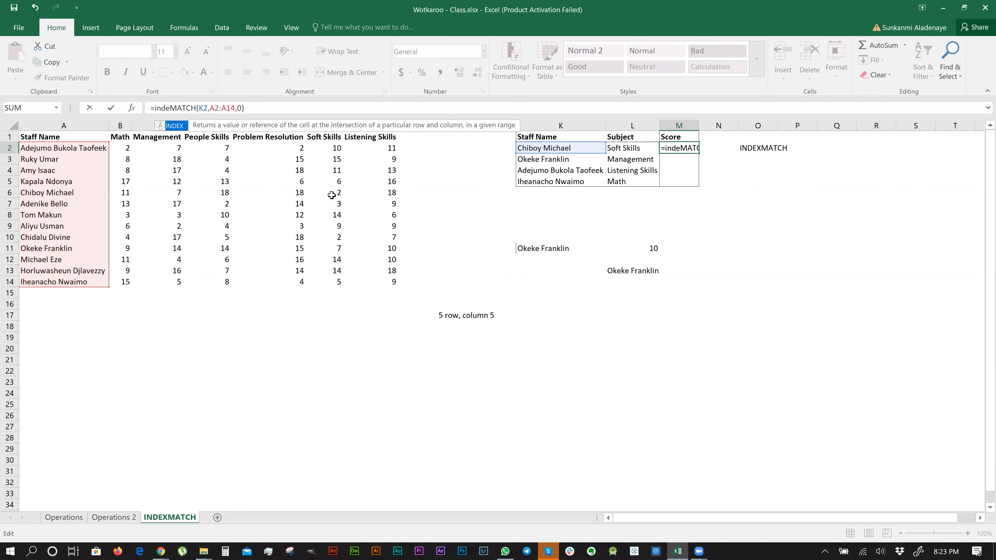
key("Tab")
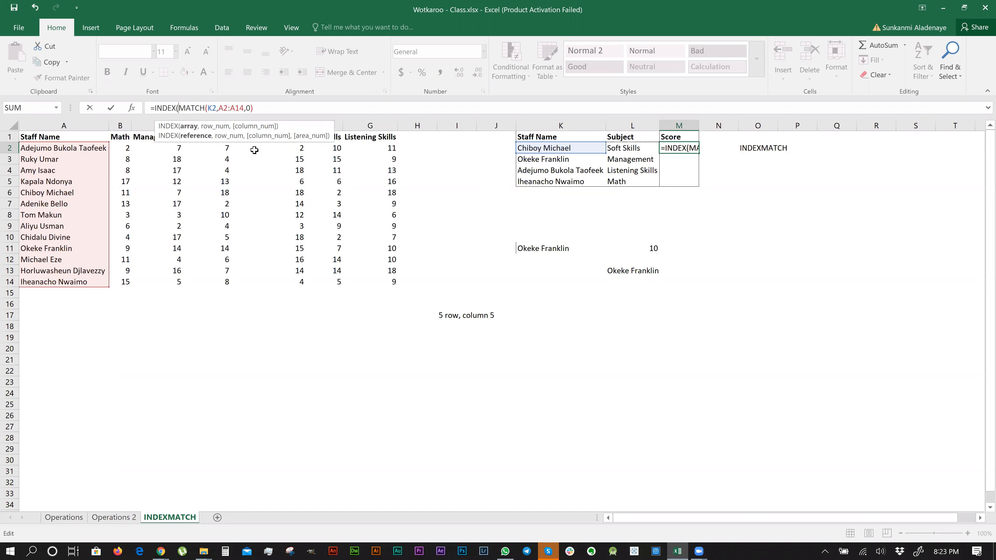
left_click(122, 151)
left_click_drag(144, 154, 188, 174)
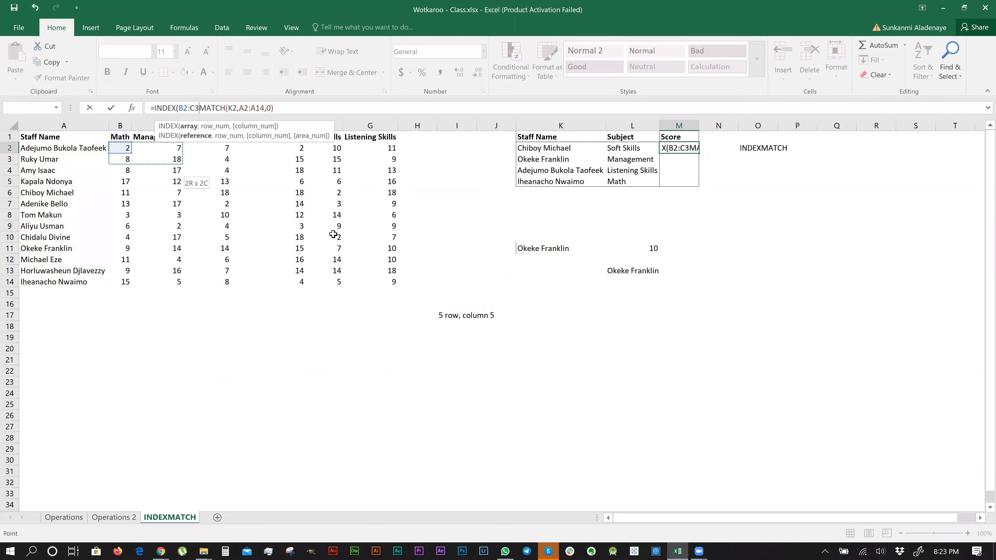
left_click_drag(358, 248, 375, 286)
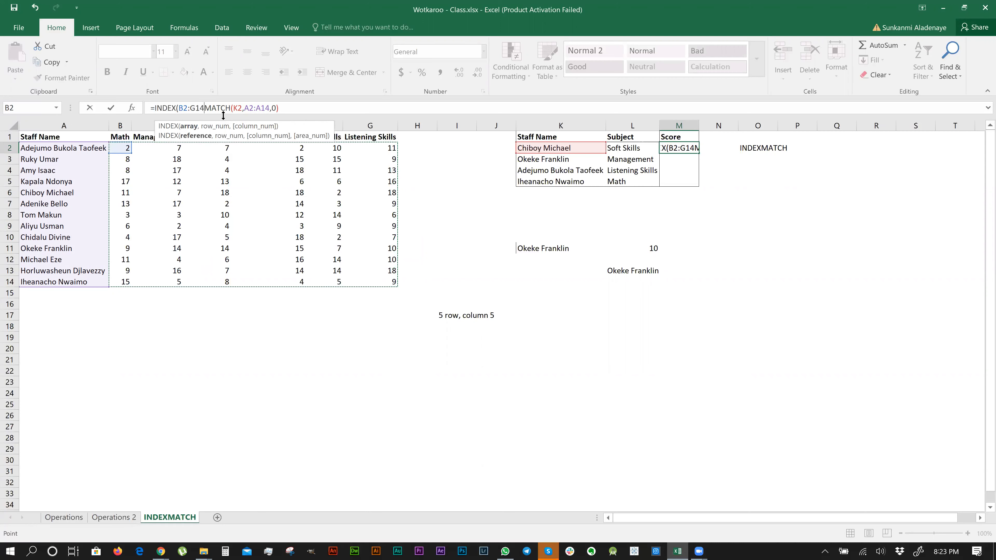
left_click(205, 108)
type(",")
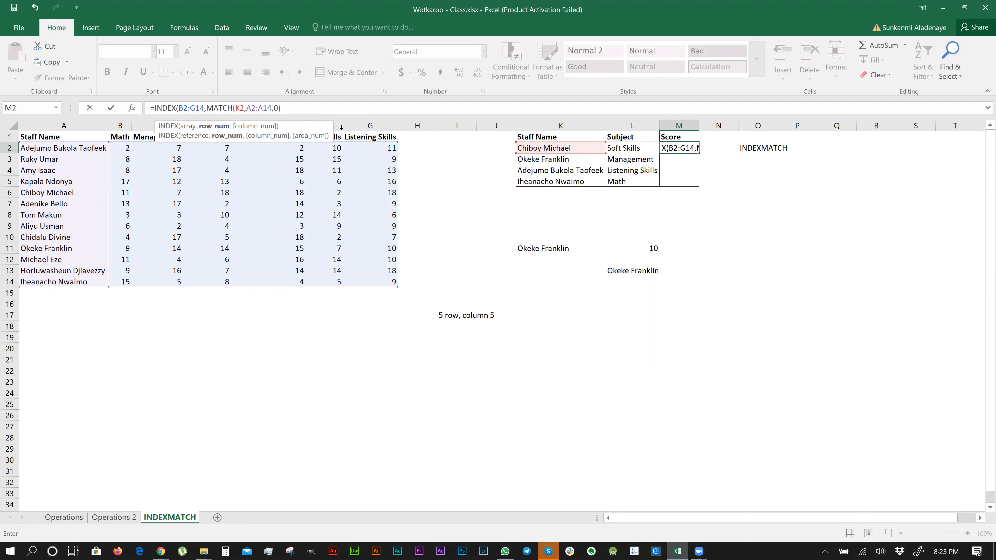
left_click(298, 107)
type(",")
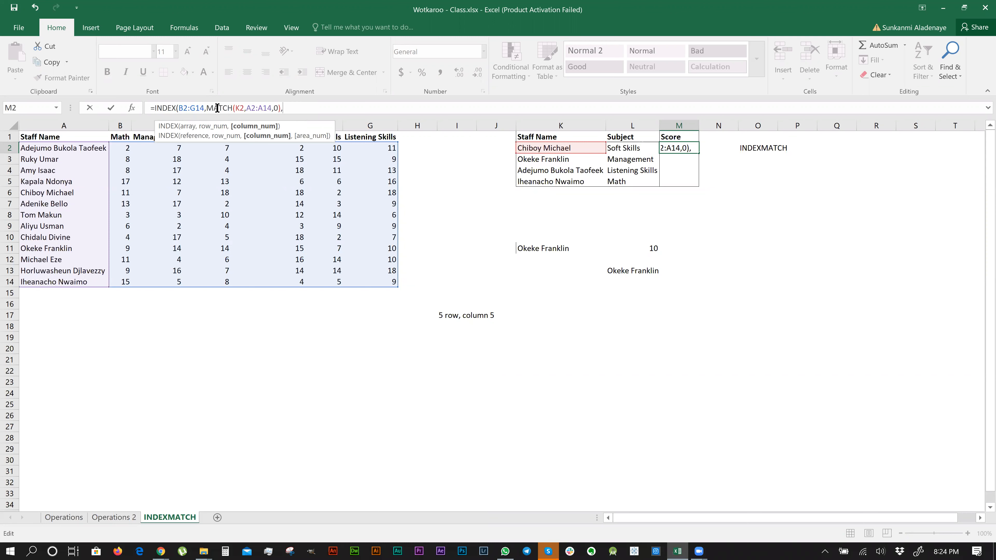
left_click(123, 136)
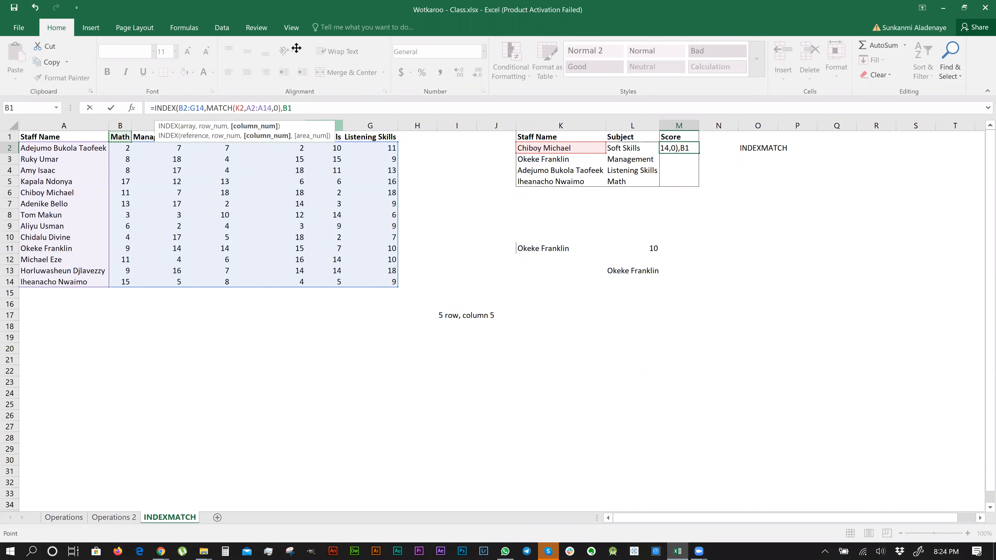
left_click_drag(329, 125, 296, 48)
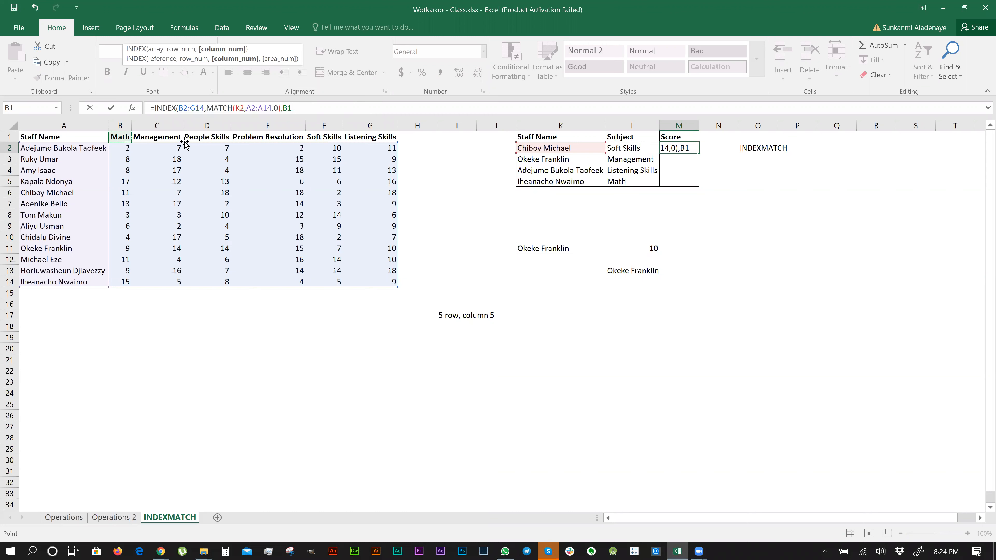
key("BackSpace")
key("BackSpace")
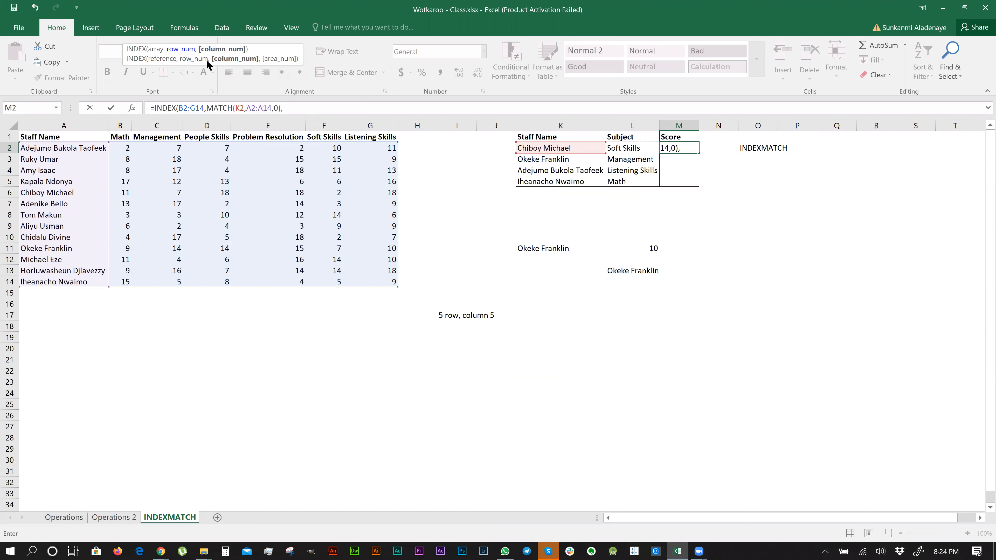
Try =INDEX(B2:G14,MATCH(K2,A2:A14,0)) in M2 without a column number, and compare it with row 6 of the table.
key("BackSpace")
key("Return")
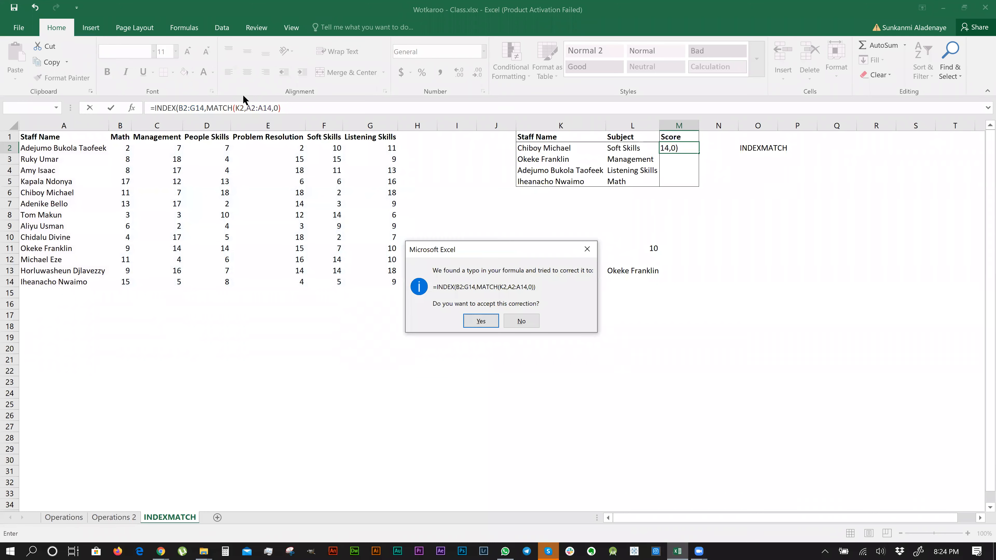
key("Return")
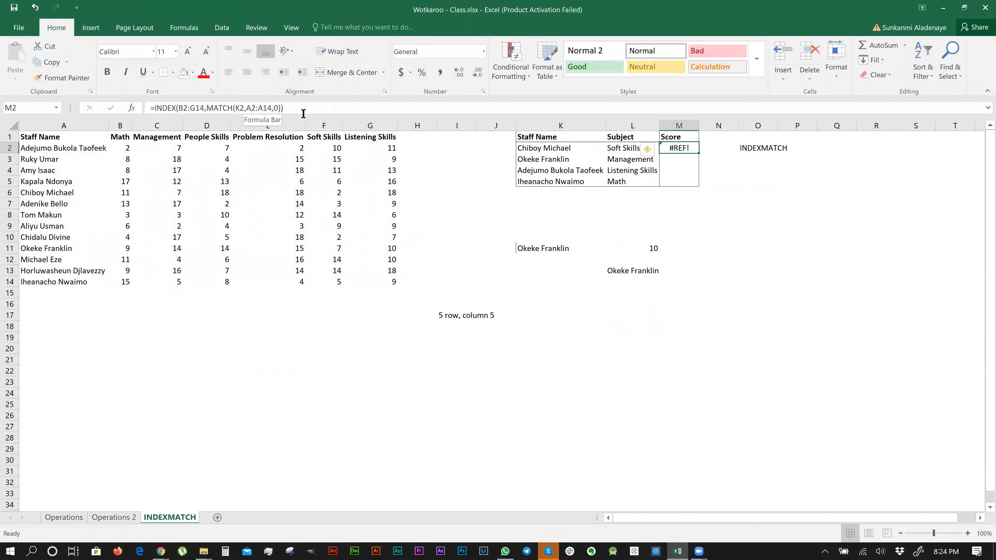
left_click(8, 192)
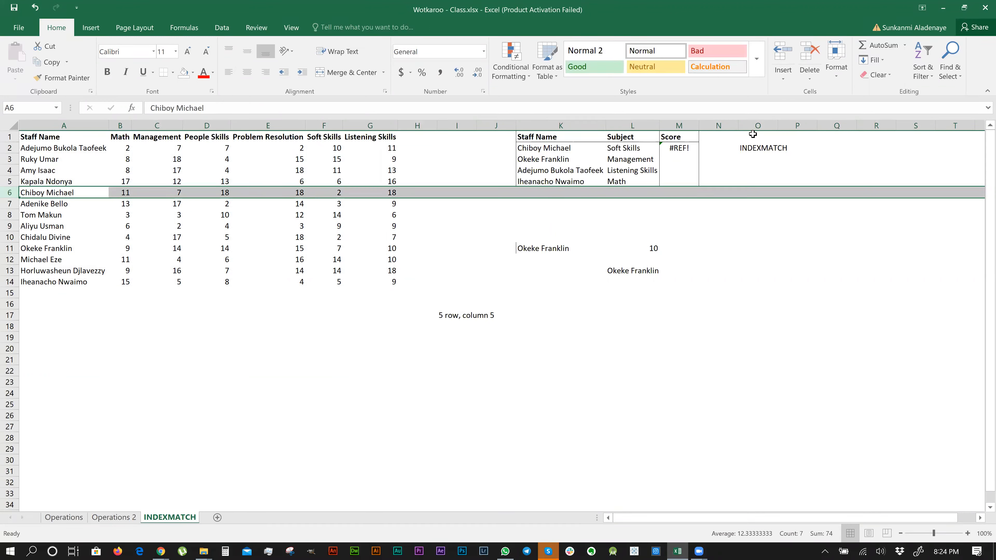
left_click(681, 148)
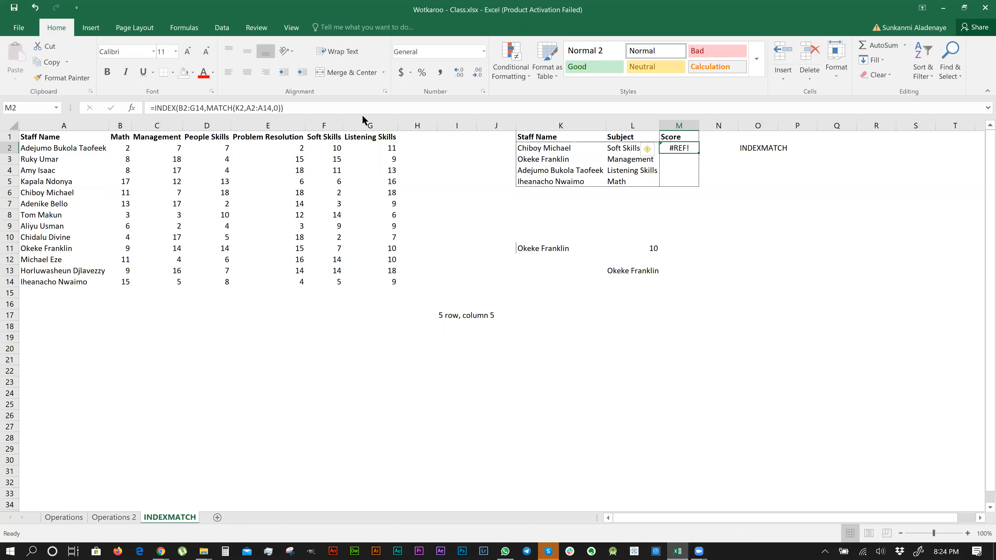
Complete the M2 formula with a second MATCH as column number: =INDEX(B2:G14,MATCH(K2,A2:A14,0),MATCH(L2,B1:G1,0)).
left_click(346, 109)
key("BackSpace")
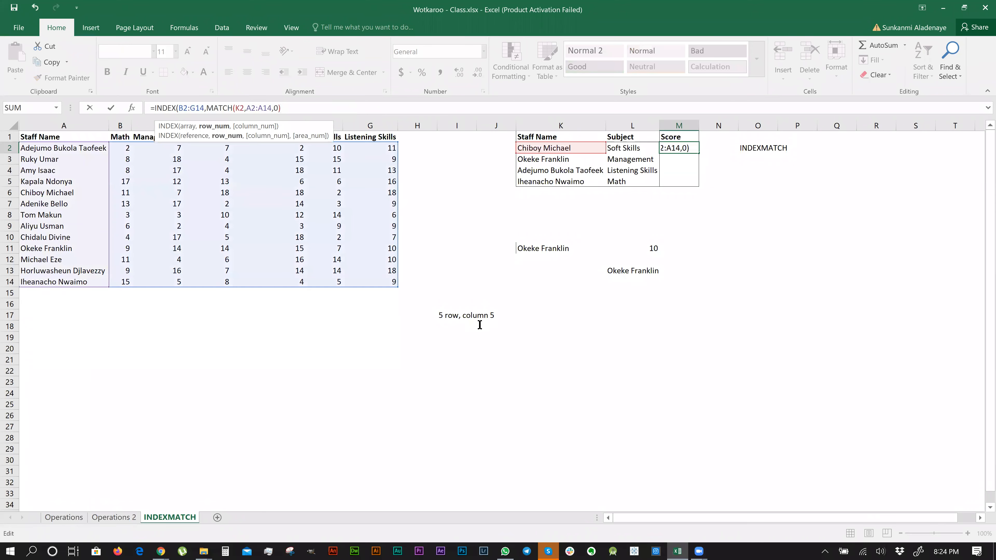
type(",")
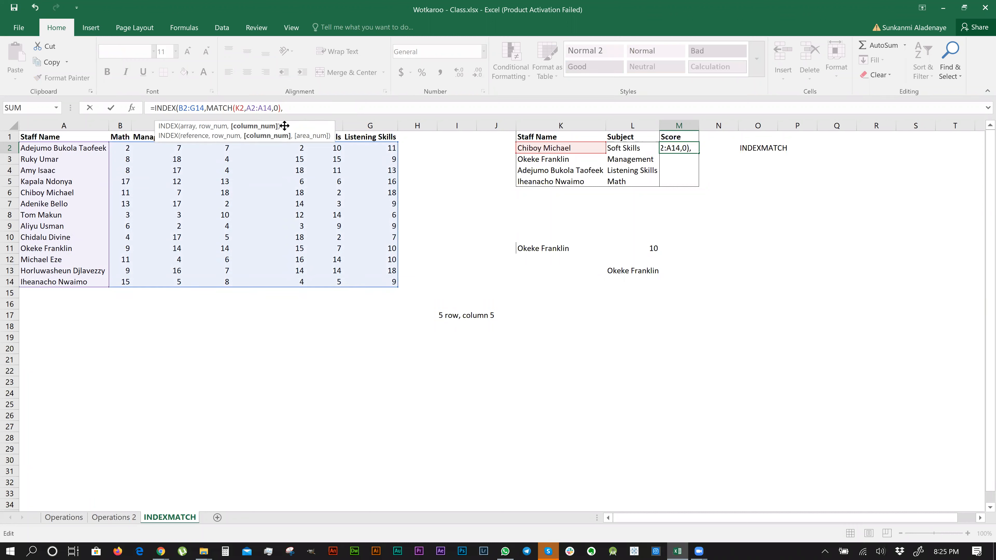
left_click_drag(279, 37, 279, 37)
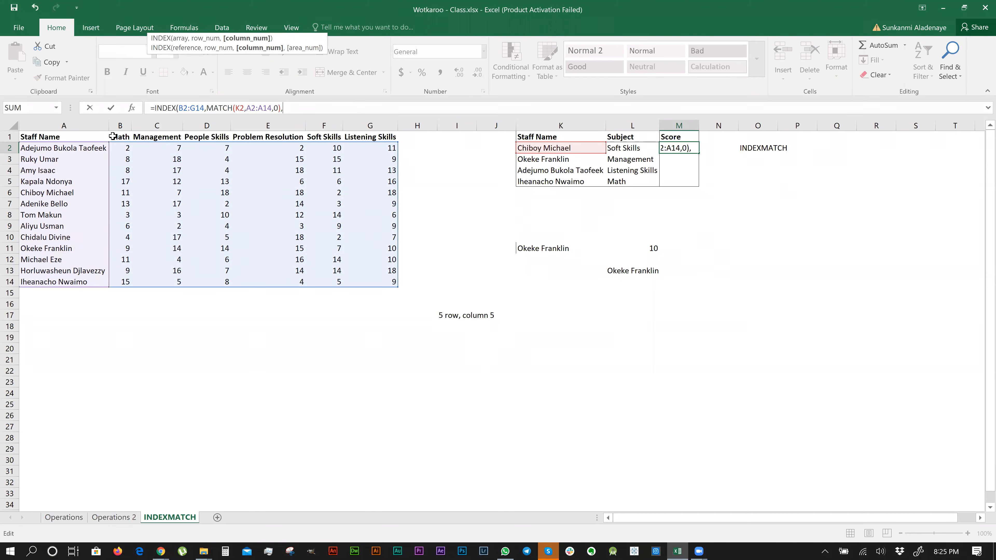
type("match")
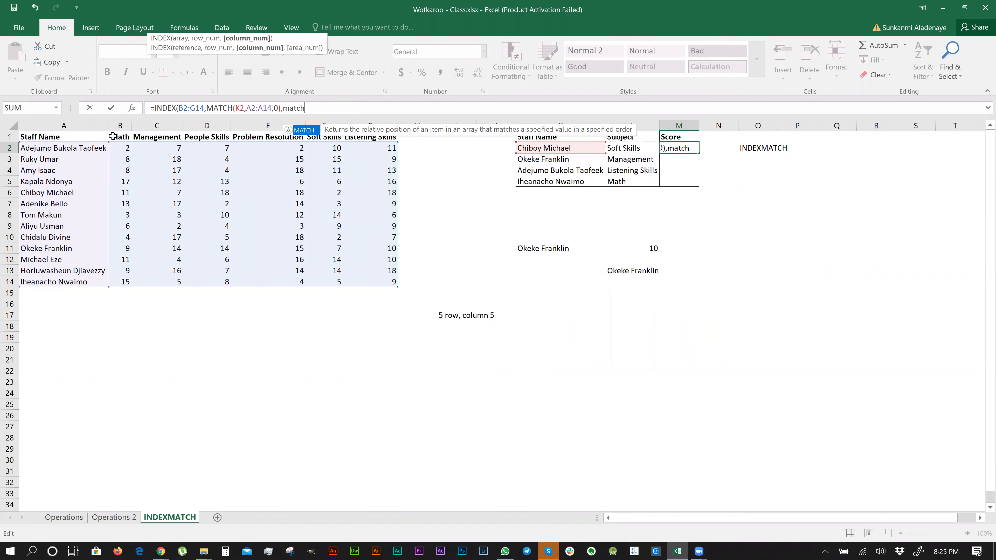
key("Tab")
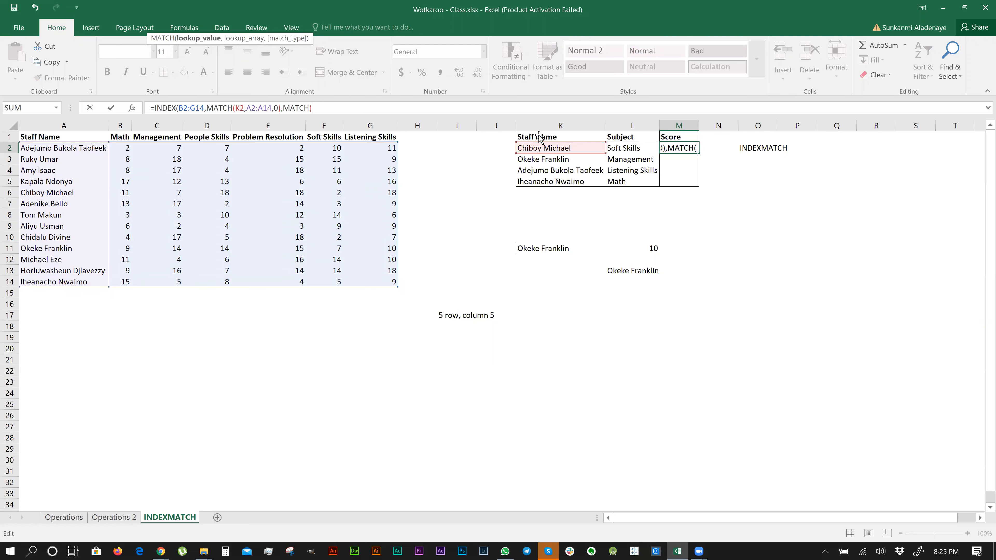
left_click(626, 150)
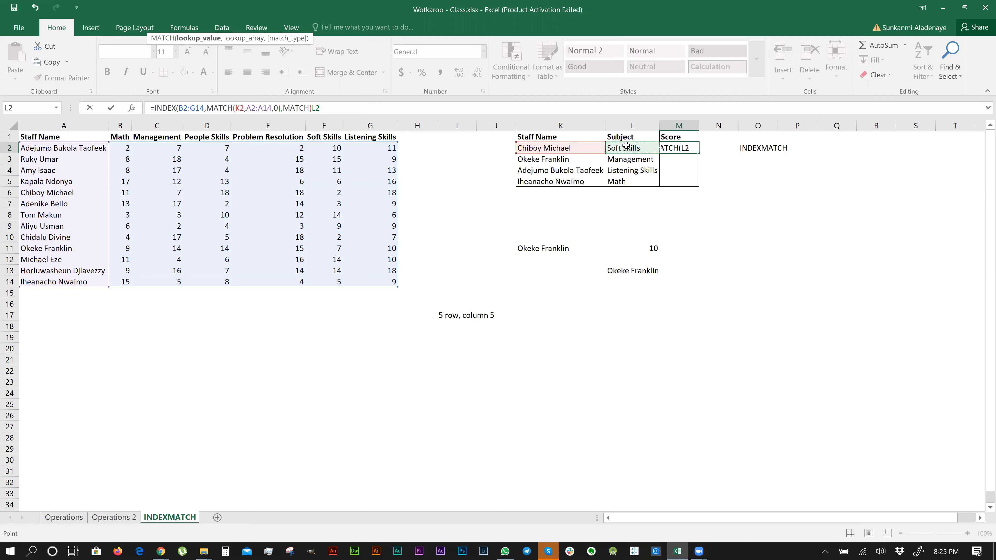
type(",")
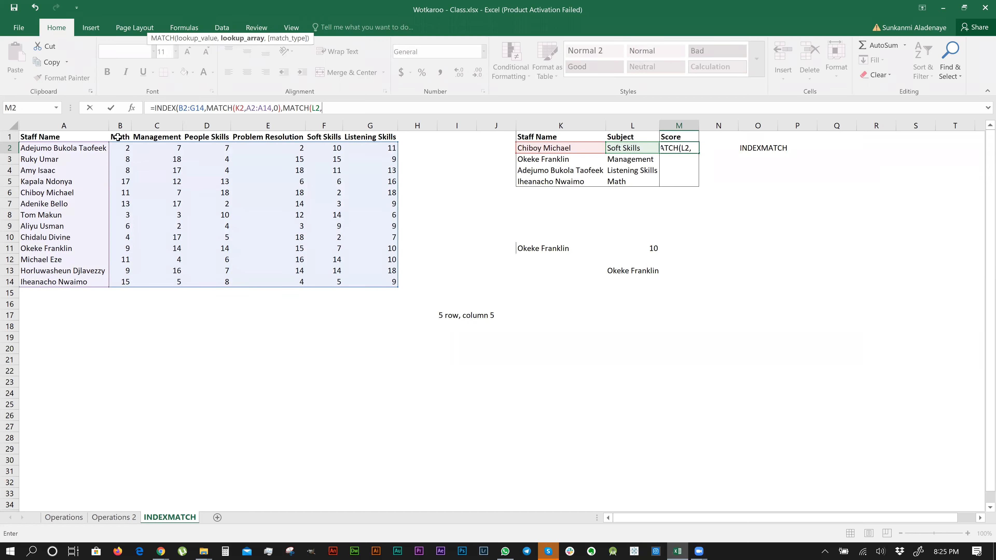
left_click_drag(118, 137, 376, 134)
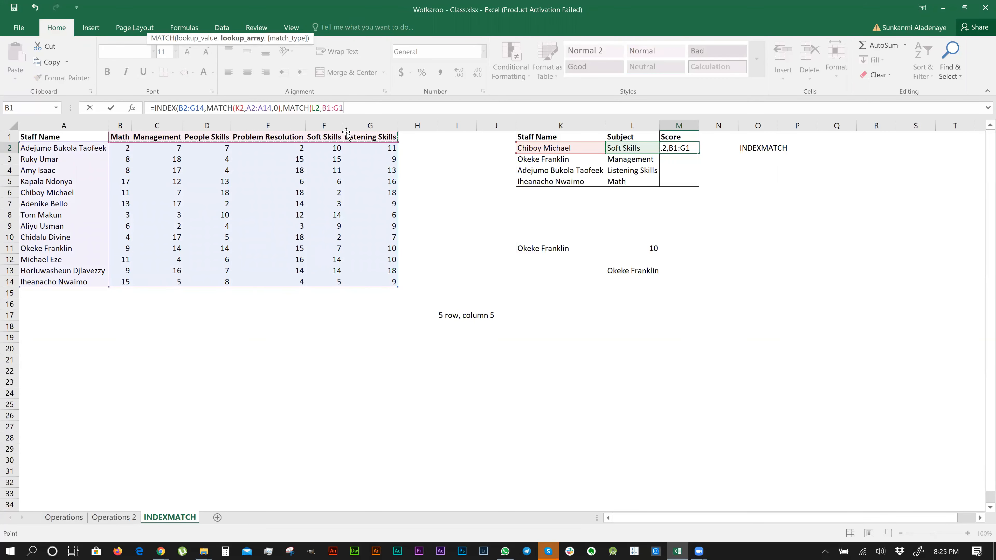
type(",")
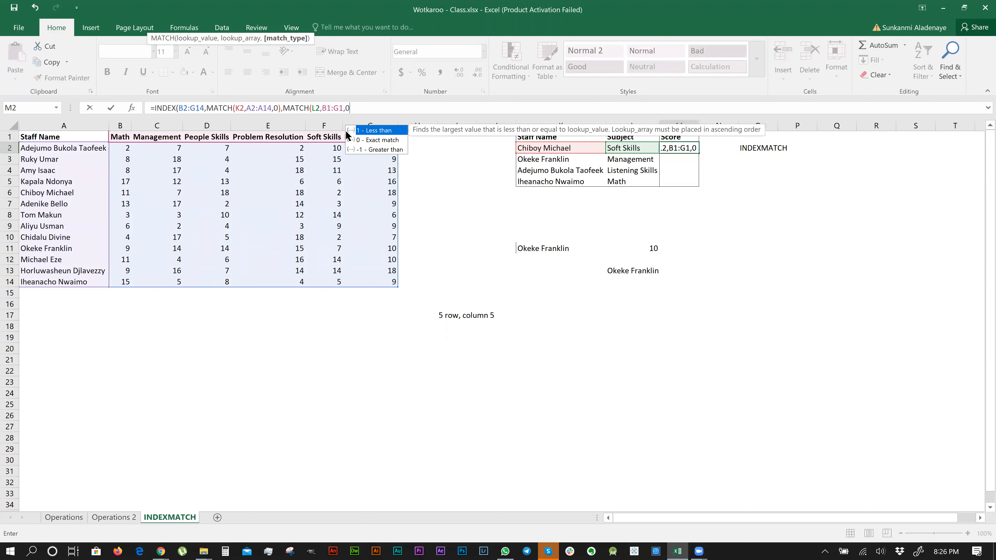
type("0)")
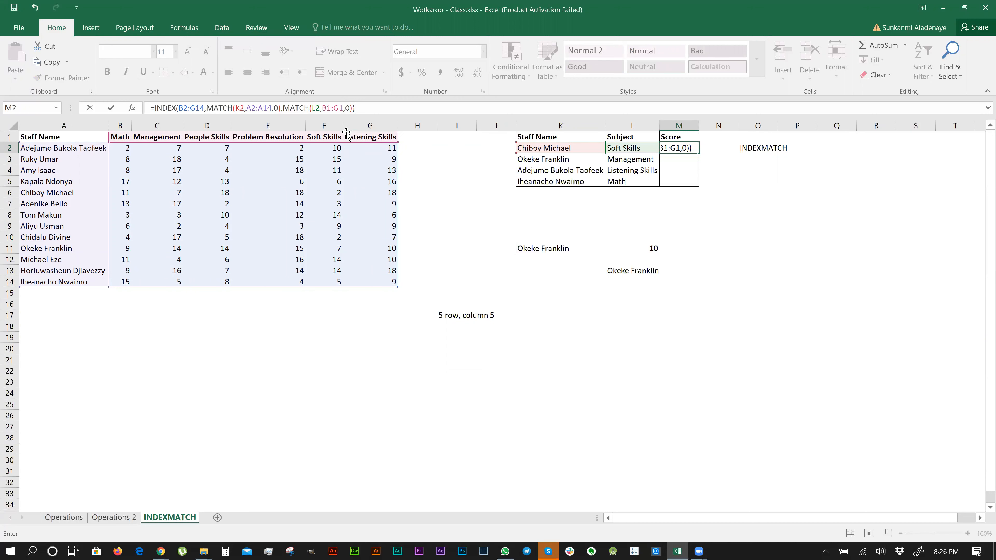
key("ctrl+Return")
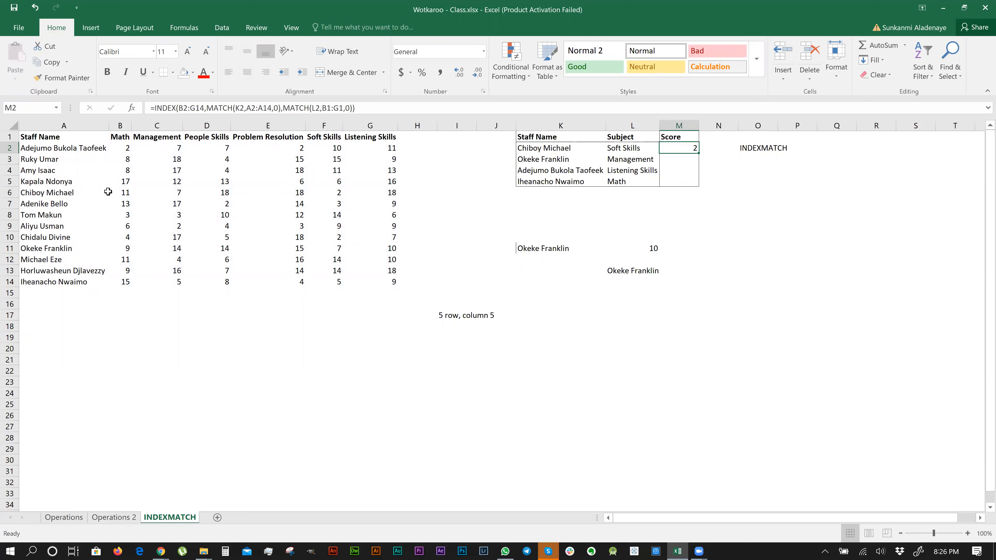
Check the M2 score against cell F6, and review the subjects and empty Score cells in the remaining lookup rows.
left_click(334, 193)
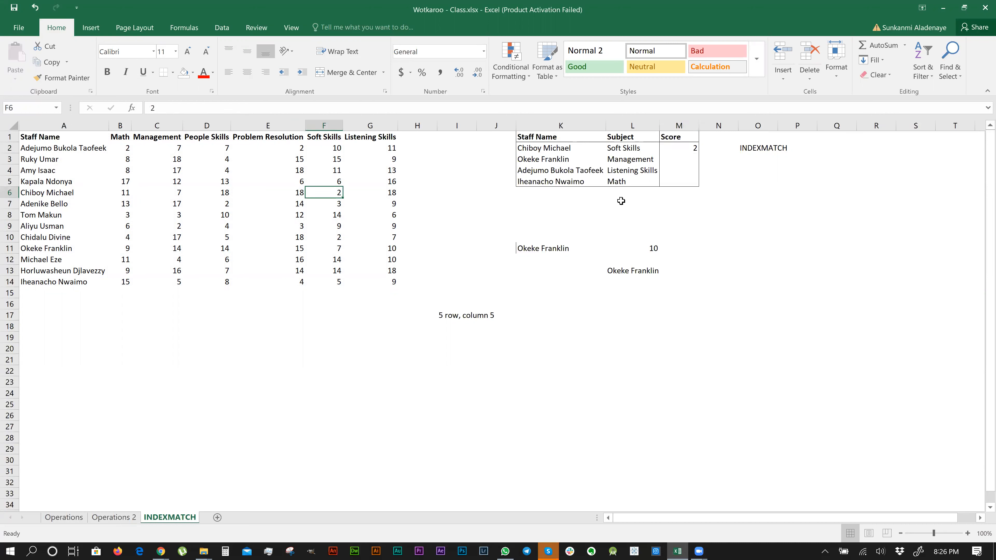
left_click(684, 151)
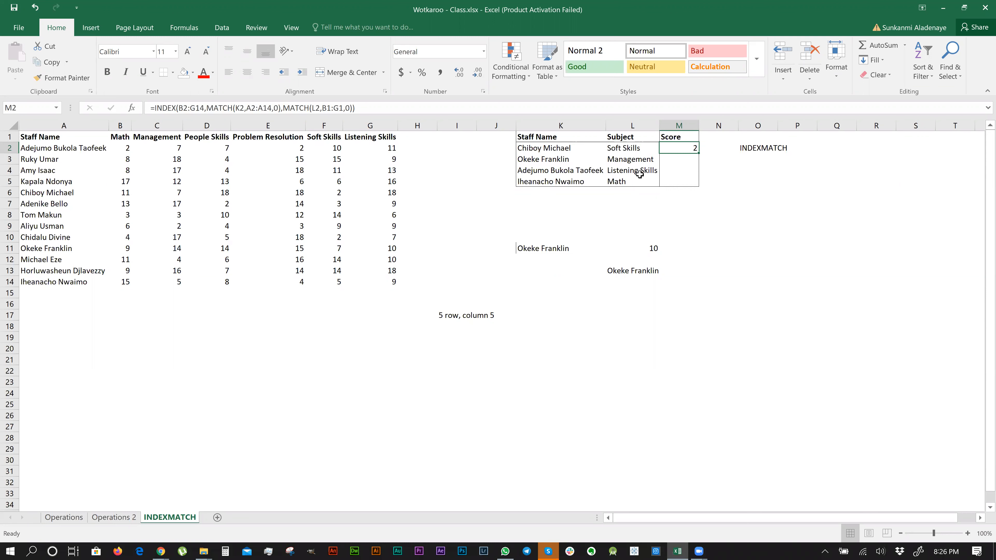
left_click(627, 148)
key("Down")
key("Down")
key("Down")
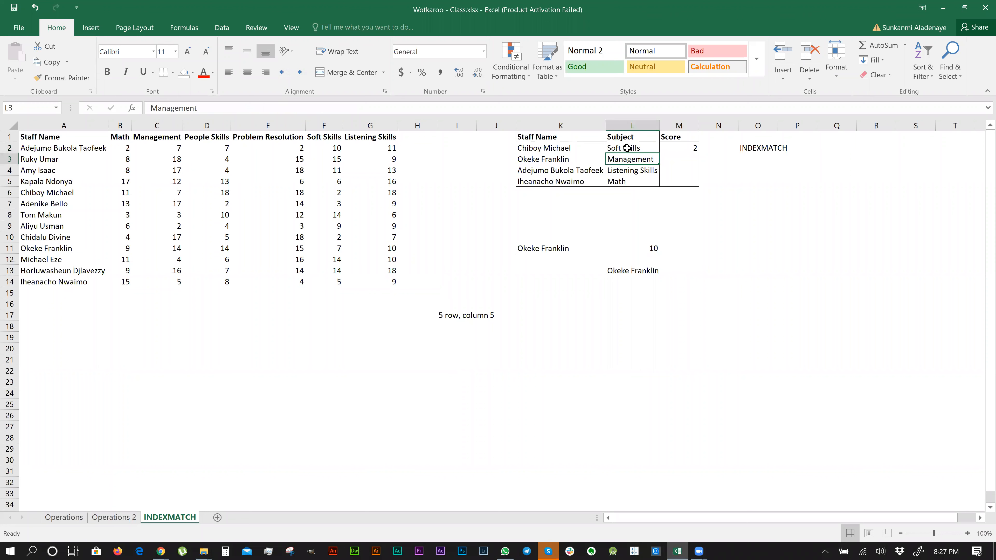
key("Up")
key("Up")
key("Down")
key("Down")
key("Down")
key("Right")
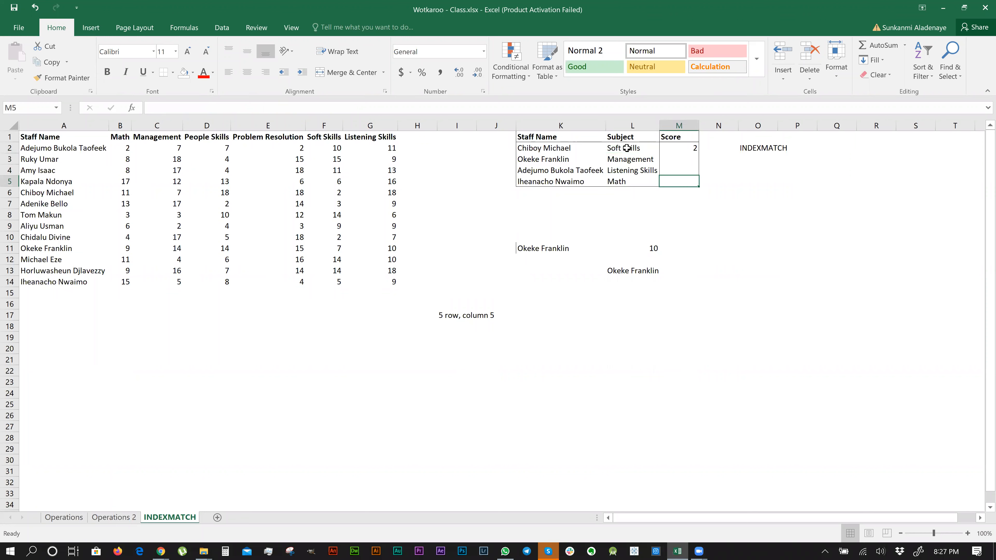
left_click(674, 146)
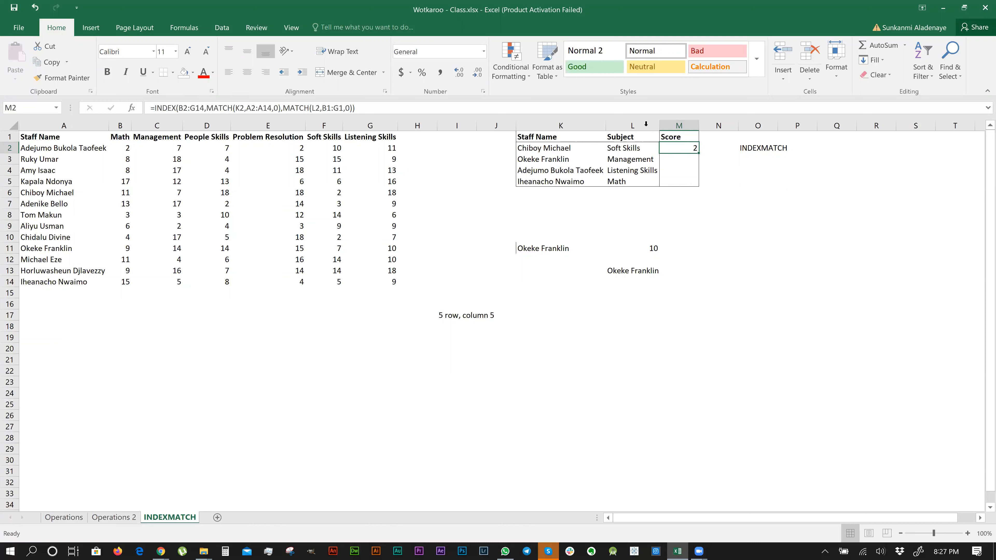
Start an INDEX function in M3 with the score range B2:G14 as its array.
left_click(675, 160)
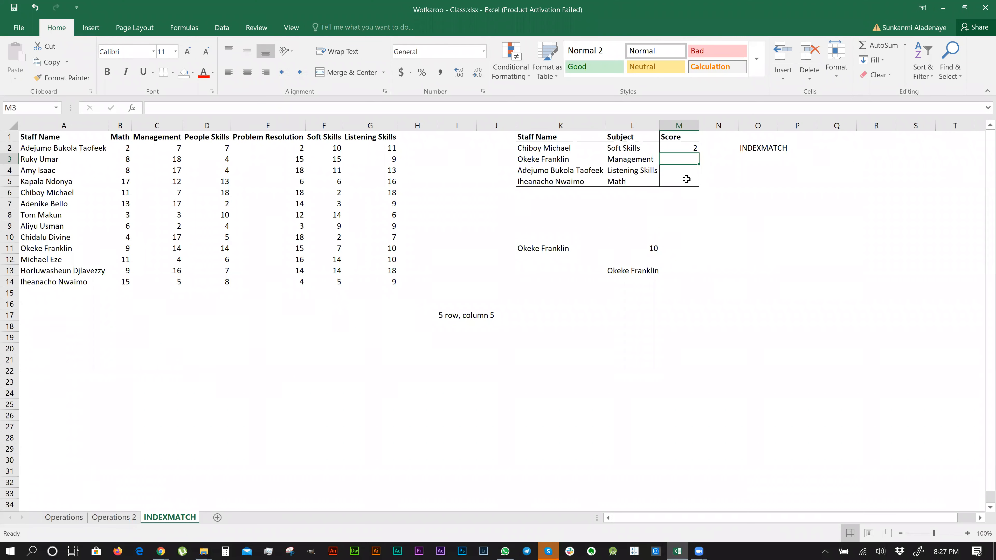
type("i")
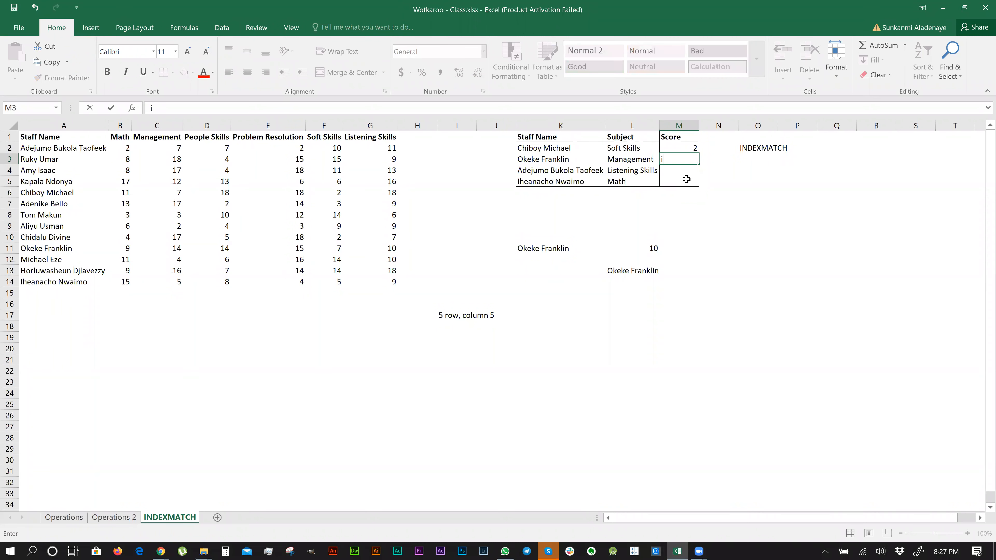
type("=ind")
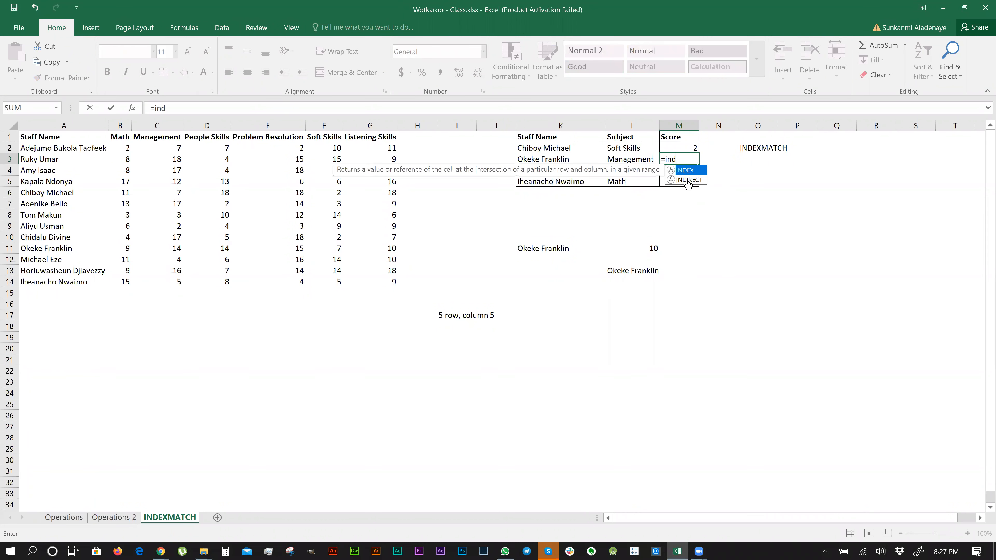
key("Tab")
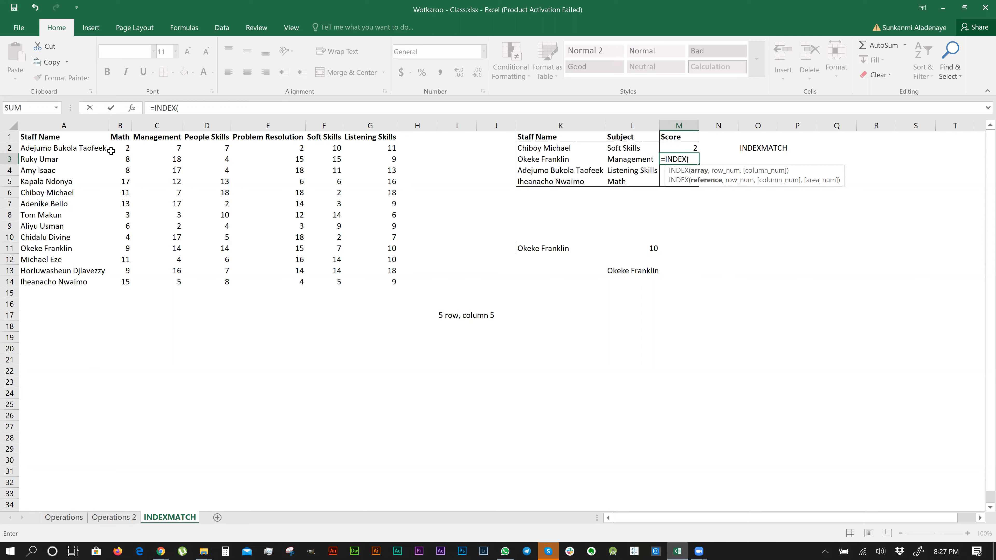
left_click_drag(117, 147, 387, 282)
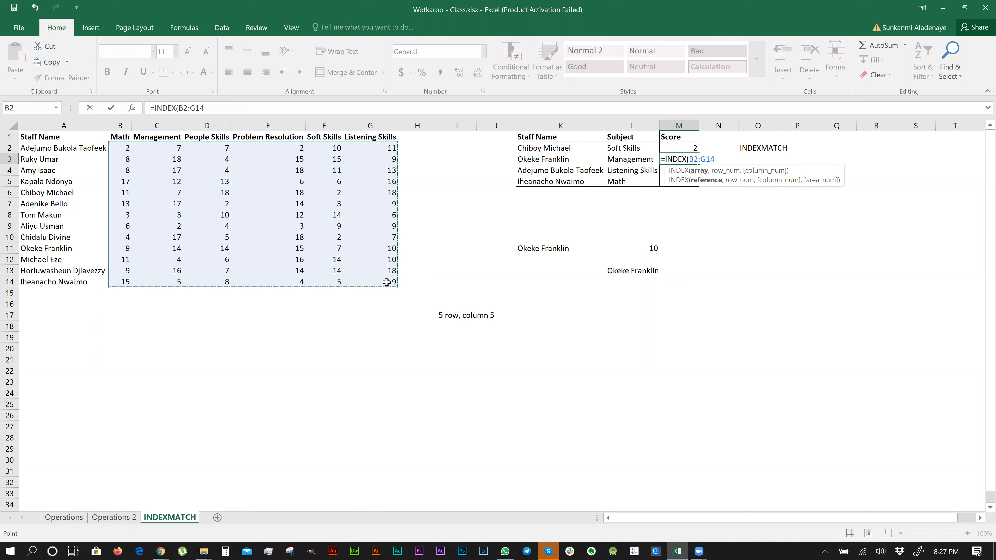
type(",")
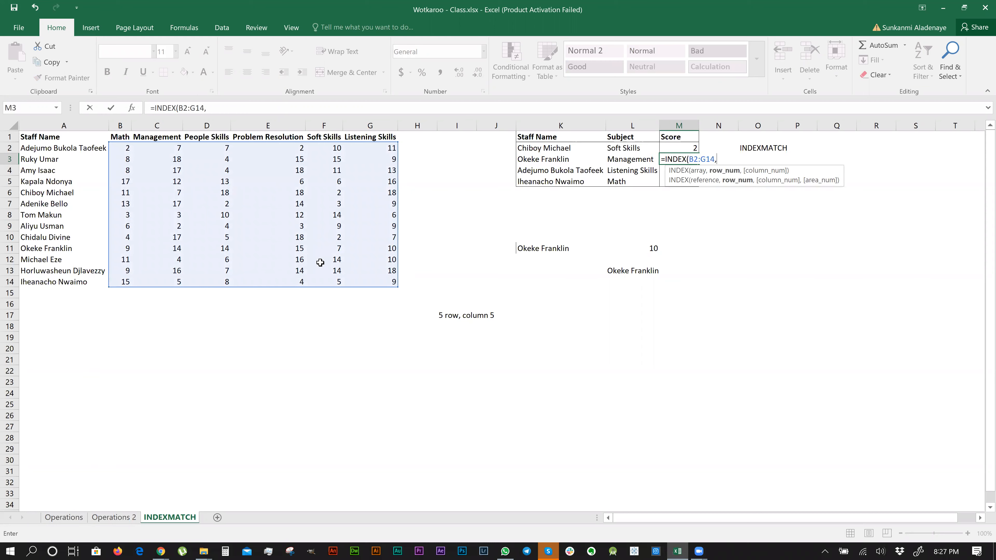
Add MATCH(K3,A2:A14,0) as the row number of the M3 formula and continue to the column number argument.
type("MATCH(")
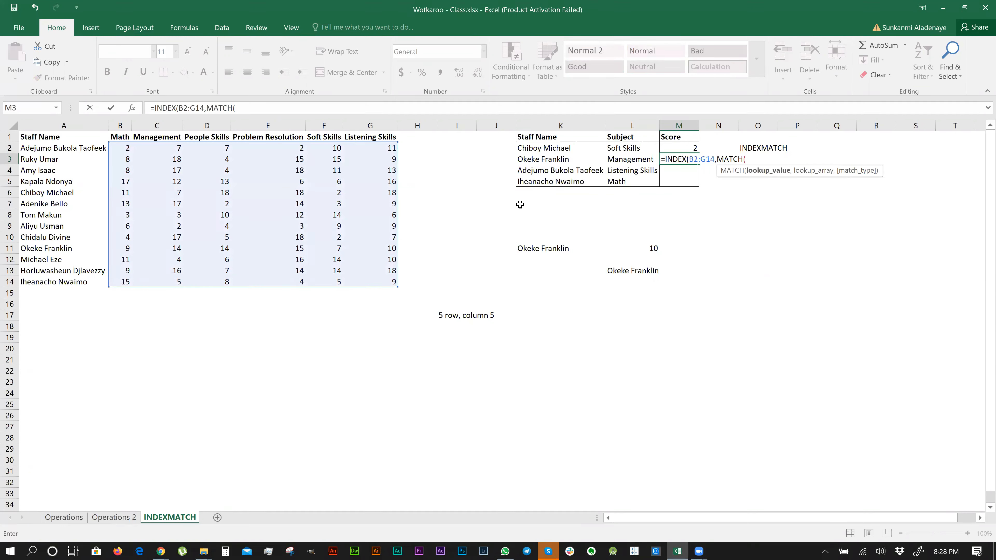
left_click(547, 159)
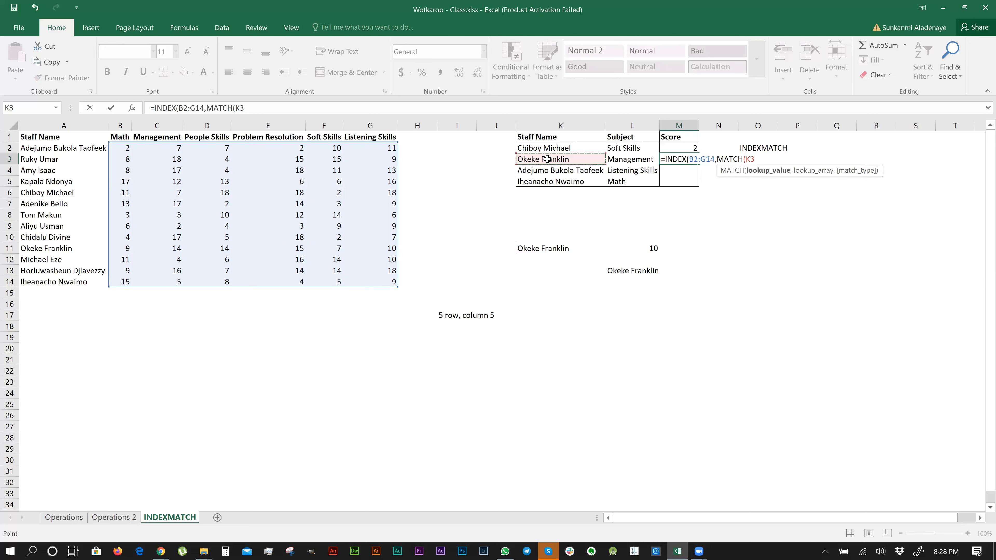
type(",")
left_click_drag(74, 148, 78, 289)
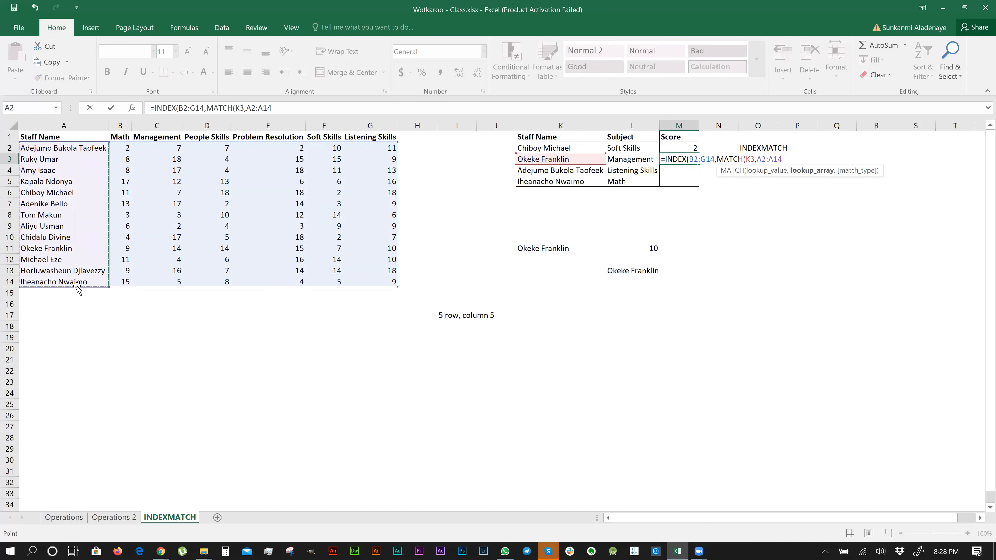
type(",0")
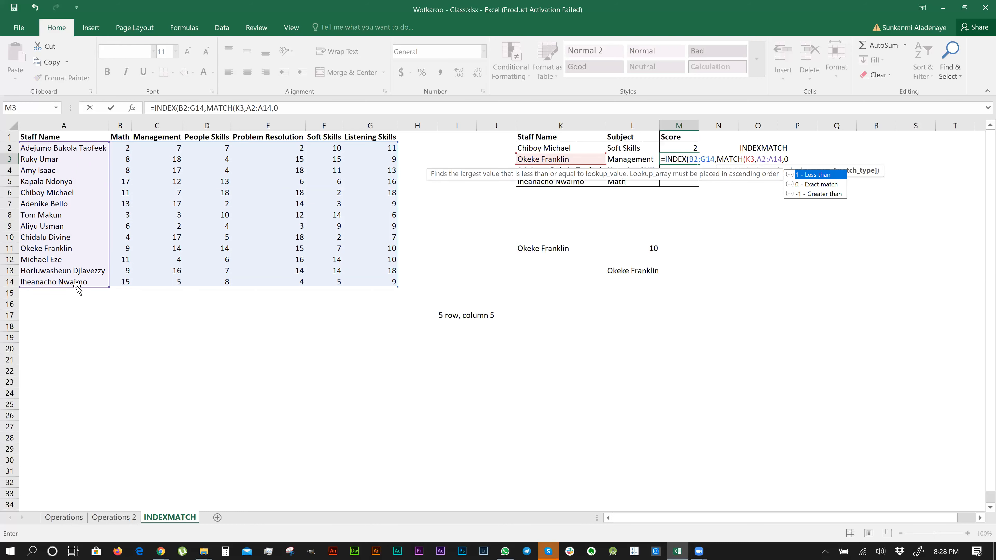
type(")")
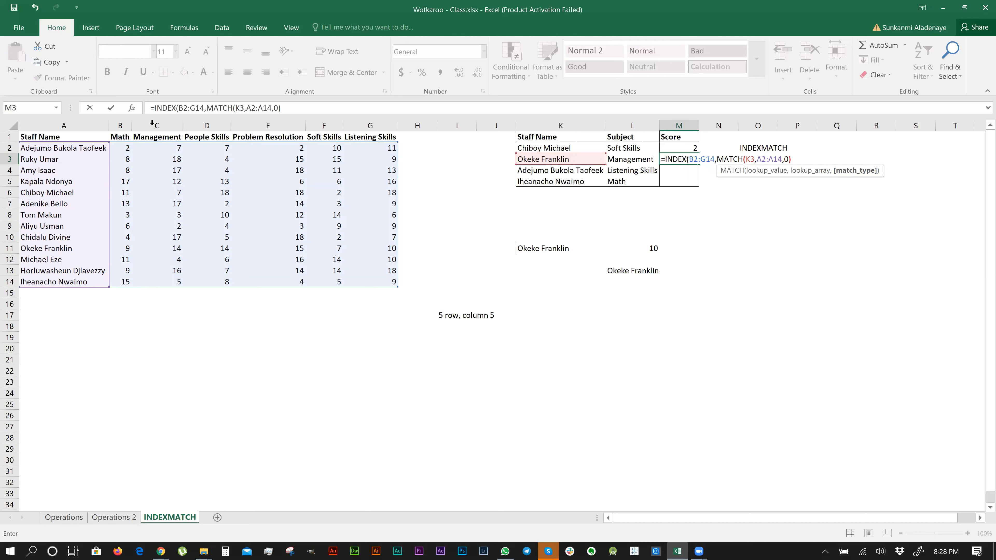
type(",")
left_click_drag(117, 135, 204, 131)
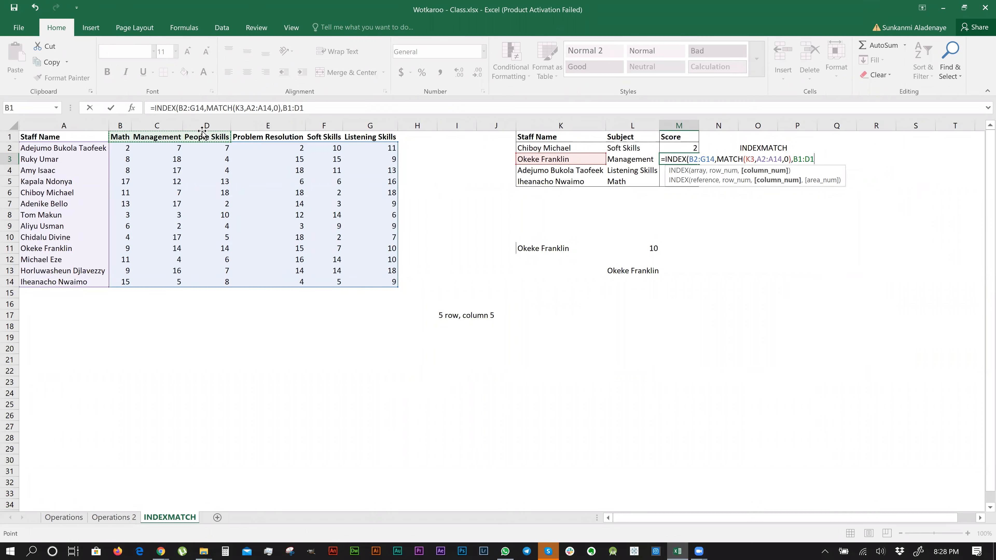
key("BackSpace")
key("BackSpace")
key("BackSpace")
key("BackSpace")
key("BackSpace")
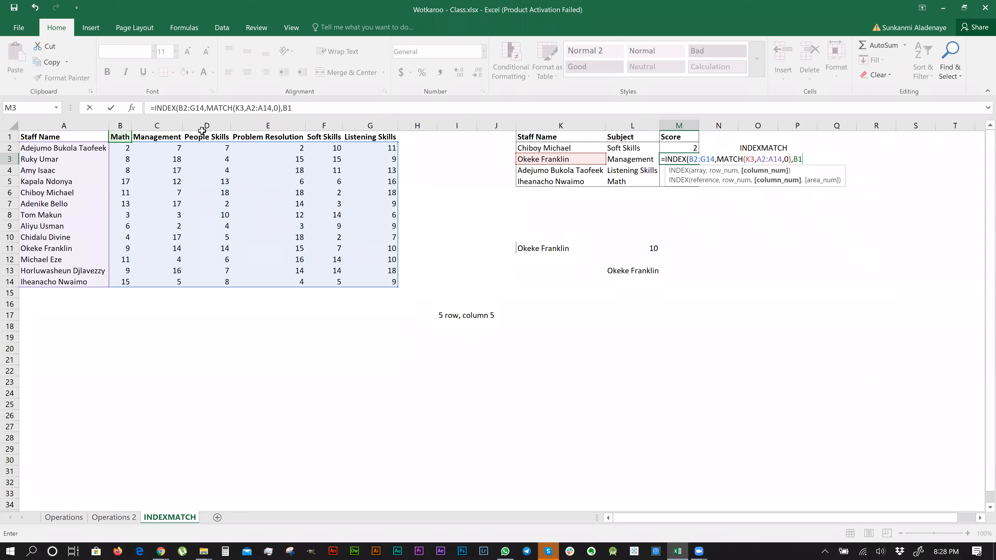
Begin a second MATCH function as the column number in the M3 formula.
type("match")
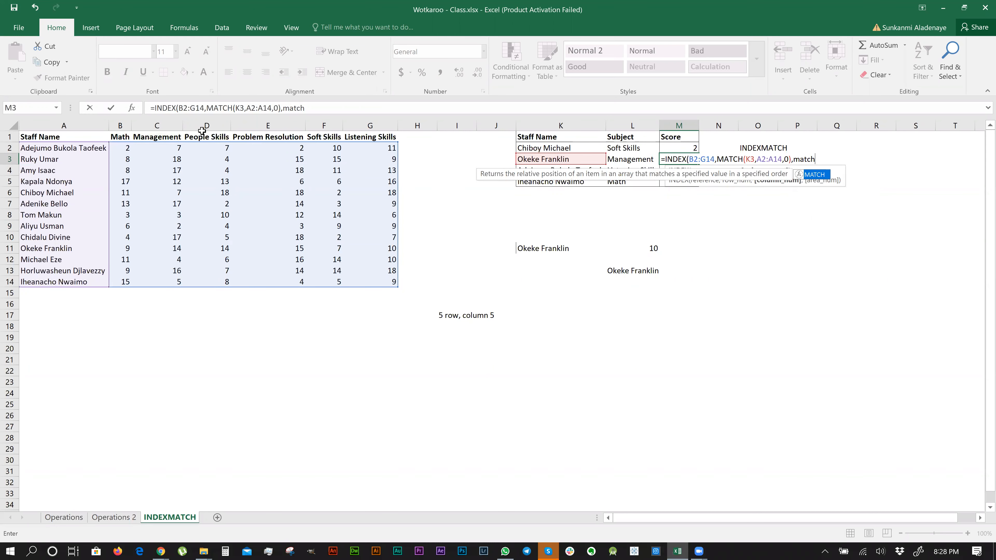
key("Tab")
left_click_drag(117, 136, 381, 137)
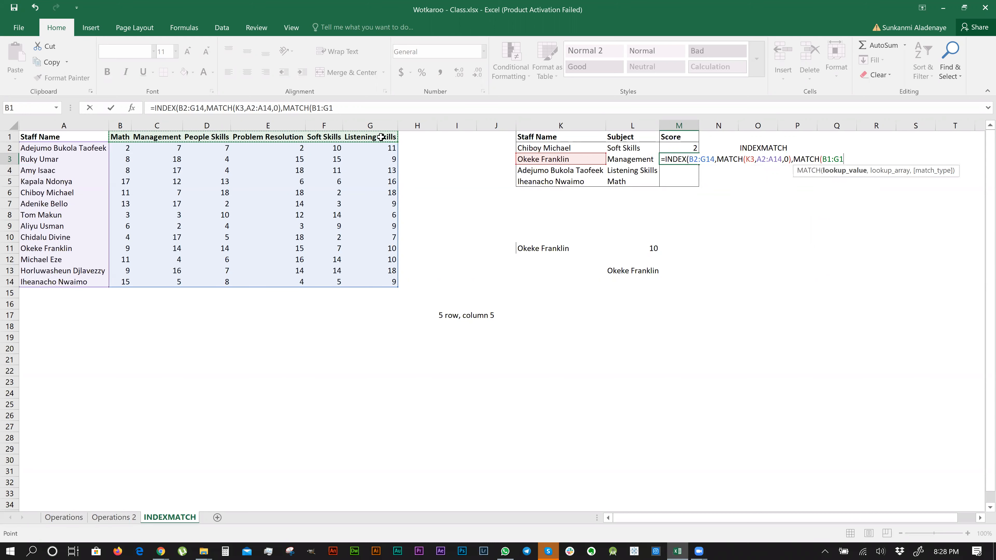
key("BackSpace")
key("BackSpace")
key("BackSpace")
key("BackSpace")
key("BackSpace")
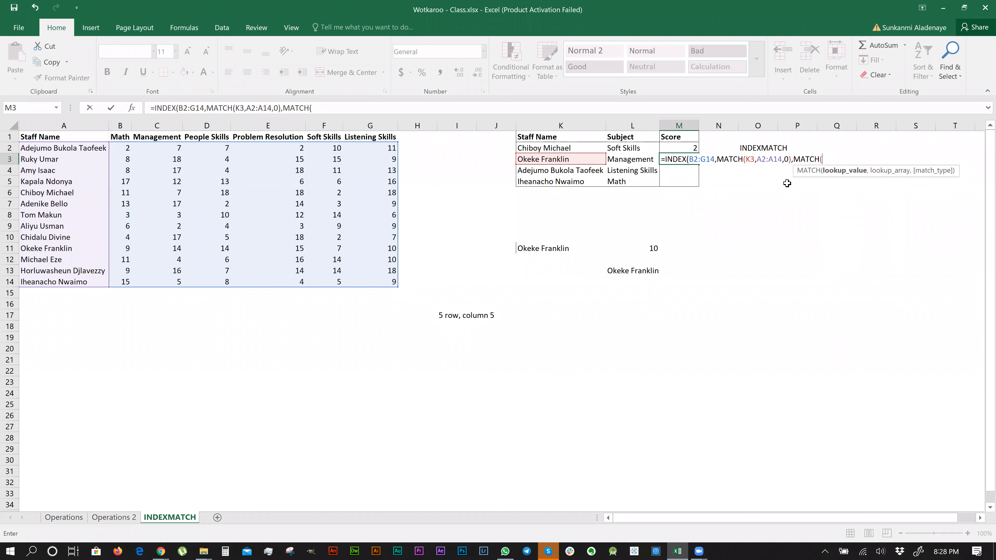
Look up L3 in B1:G1 with match type 0, enter the M3 formula and accept the closing bracket correction.
left_click(628, 160)
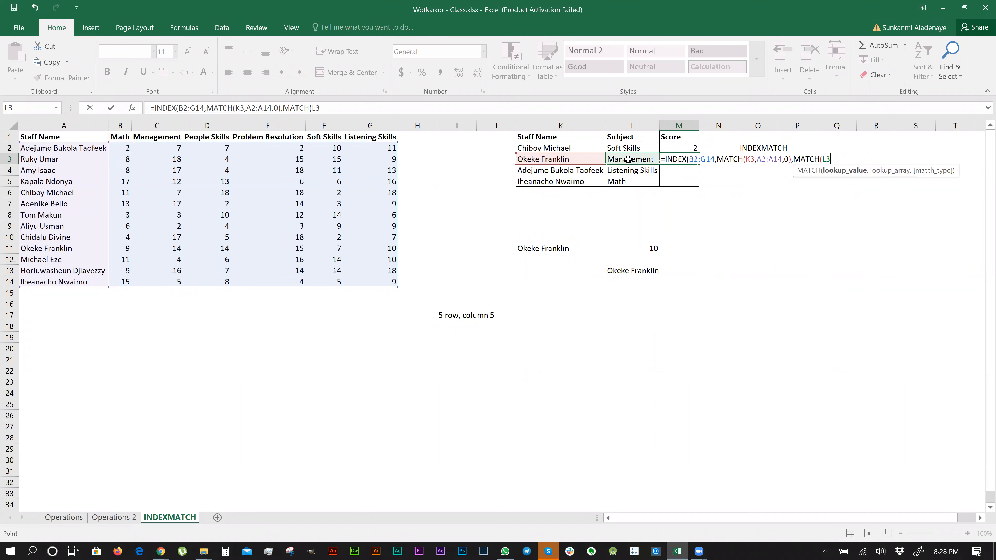
type(",")
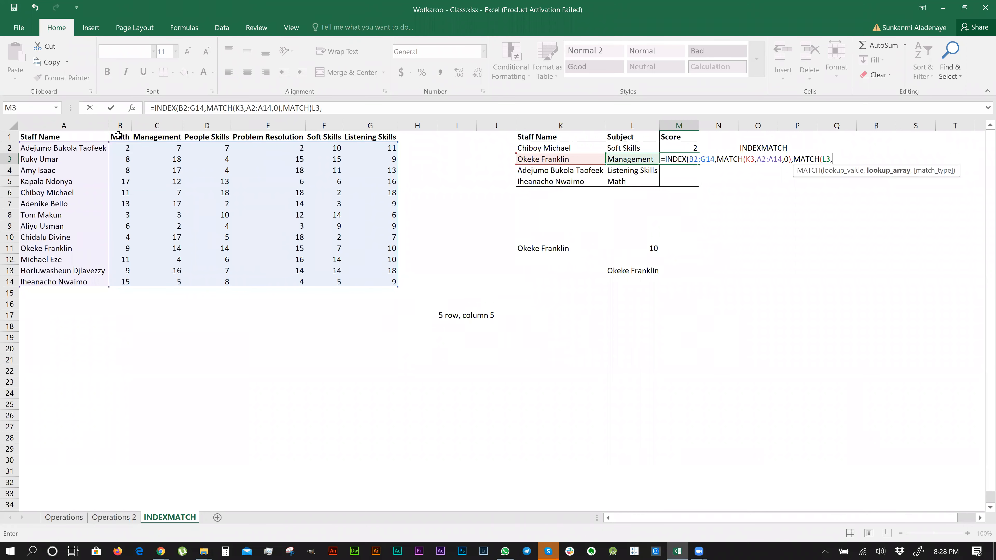
left_click_drag(113, 135, 358, 135)
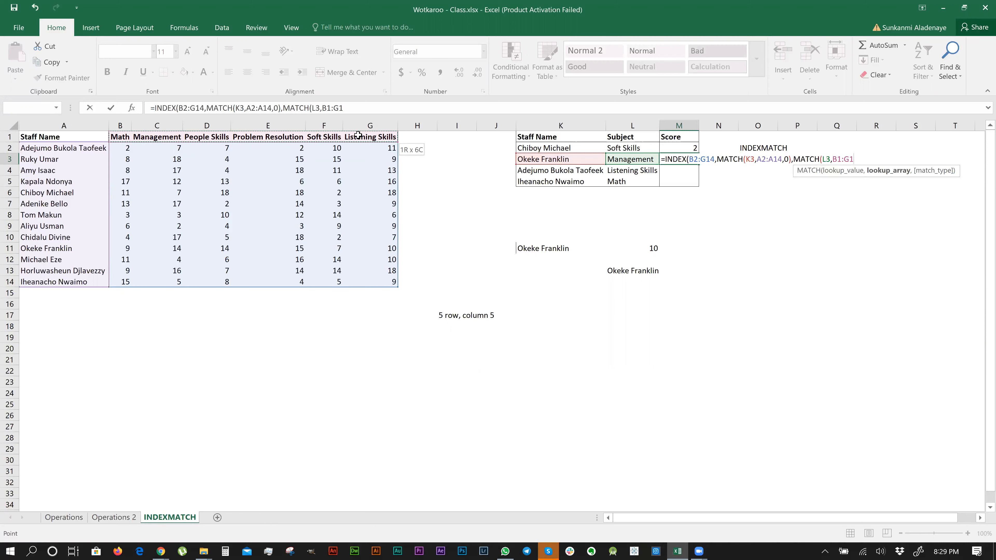
type(",0)")
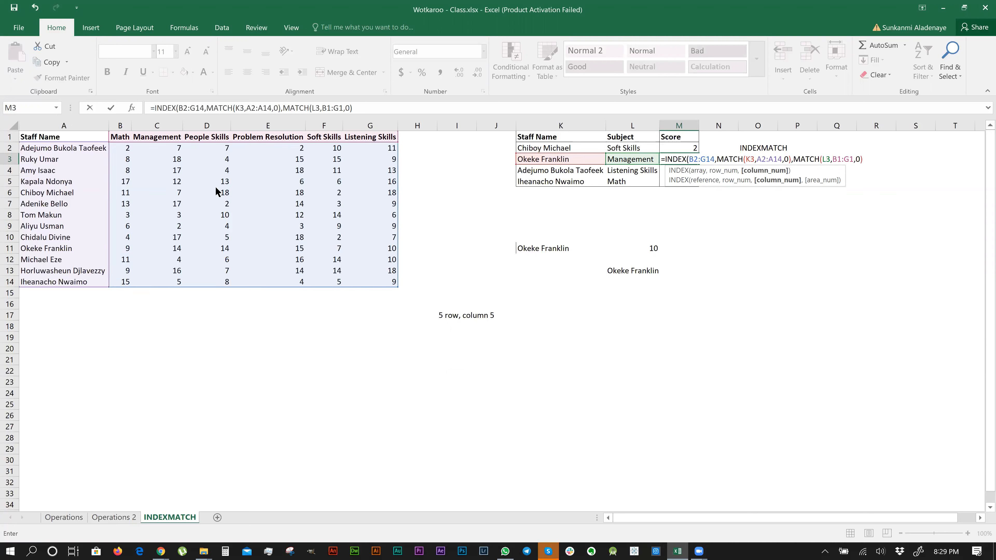
key("Return")
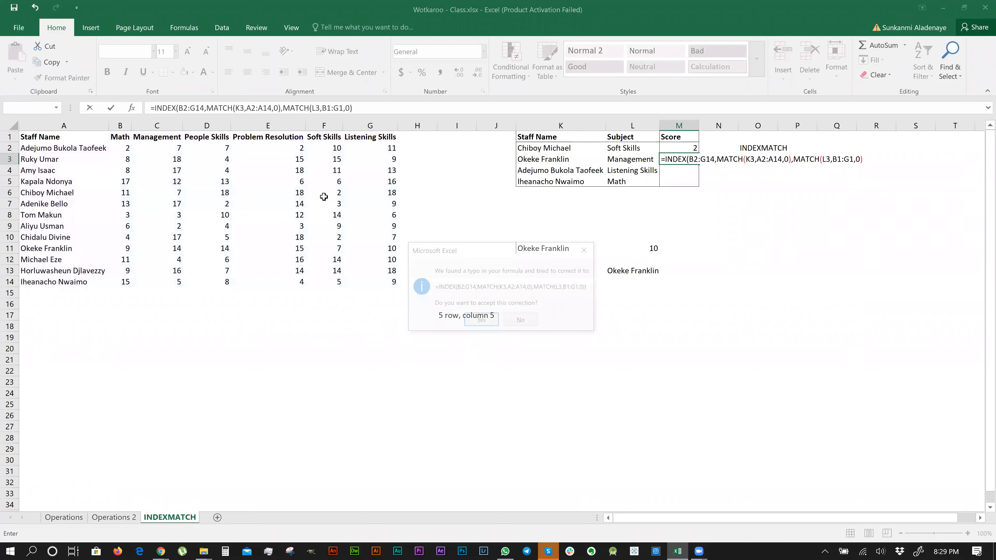
key("Return")
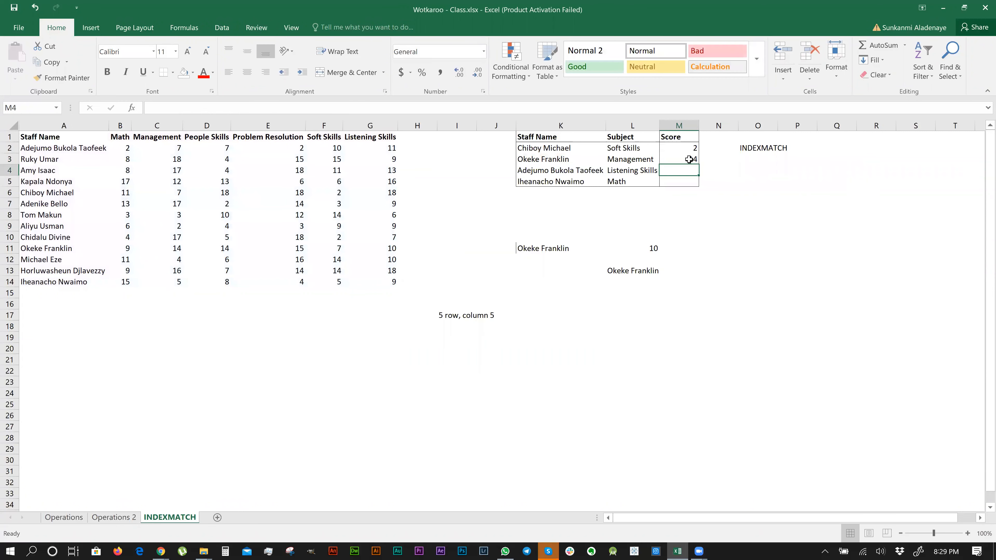
Fill the M3 formula down through M5.
left_click(692, 160)
left_click_drag(699, 165, 697, 187)
Examine the cell references in the filled M4 and M5 formulas and compare them with those in M3.
left_click(679, 179)
left_click(680, 172)
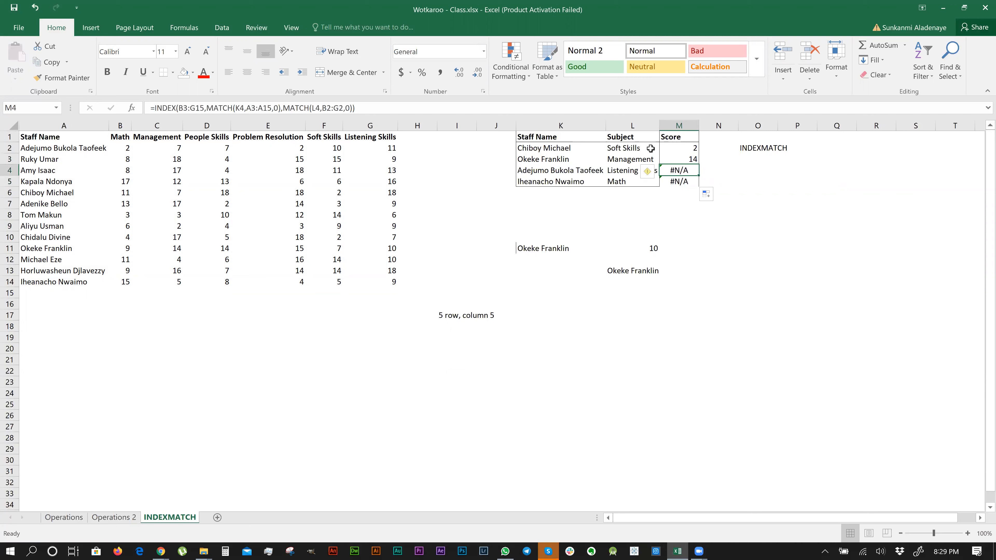
left_click(621, 108)
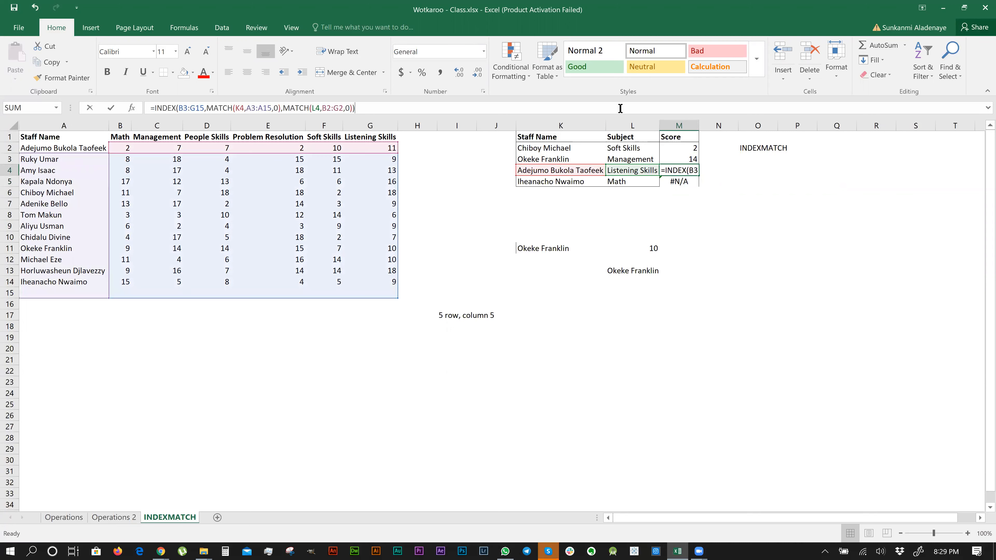
key("Return")
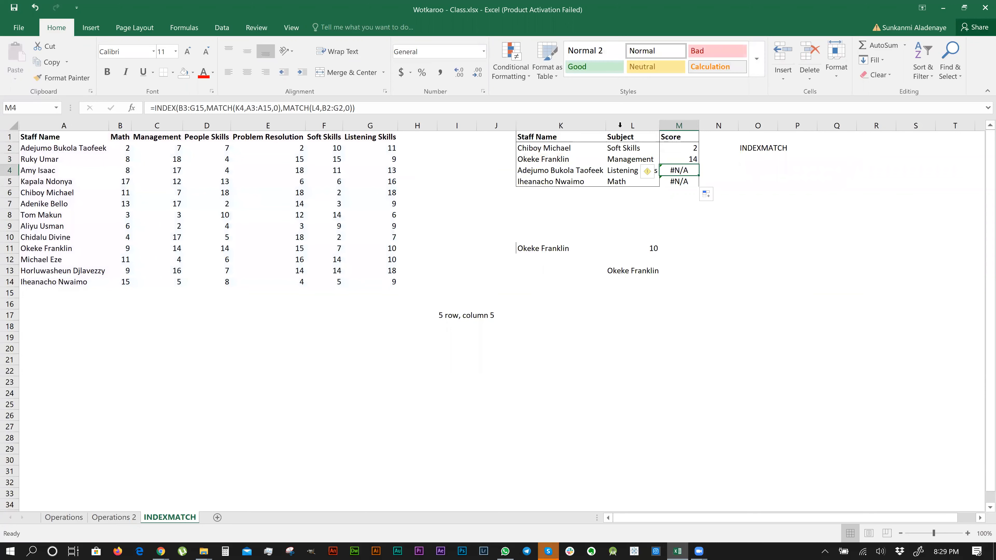
left_click(609, 107)
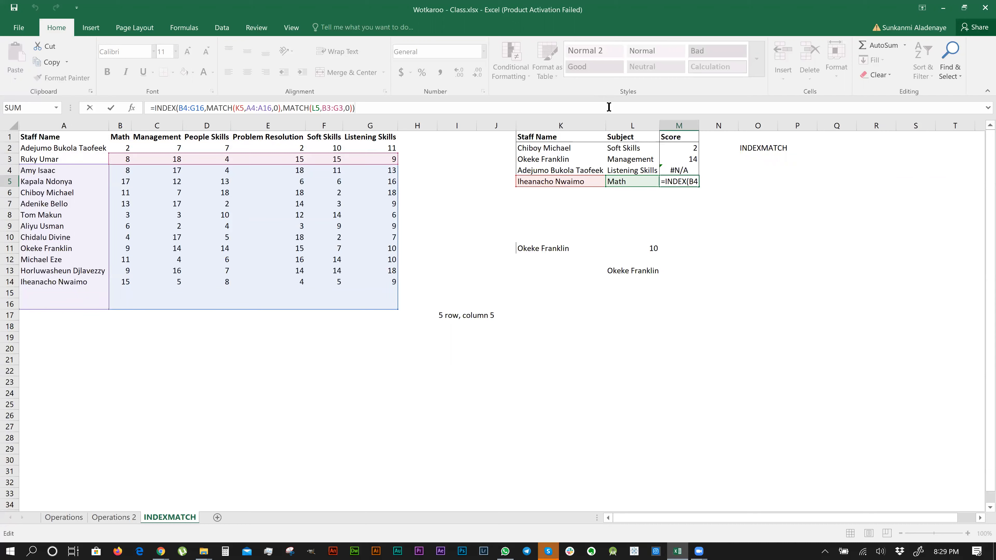
key("Return")
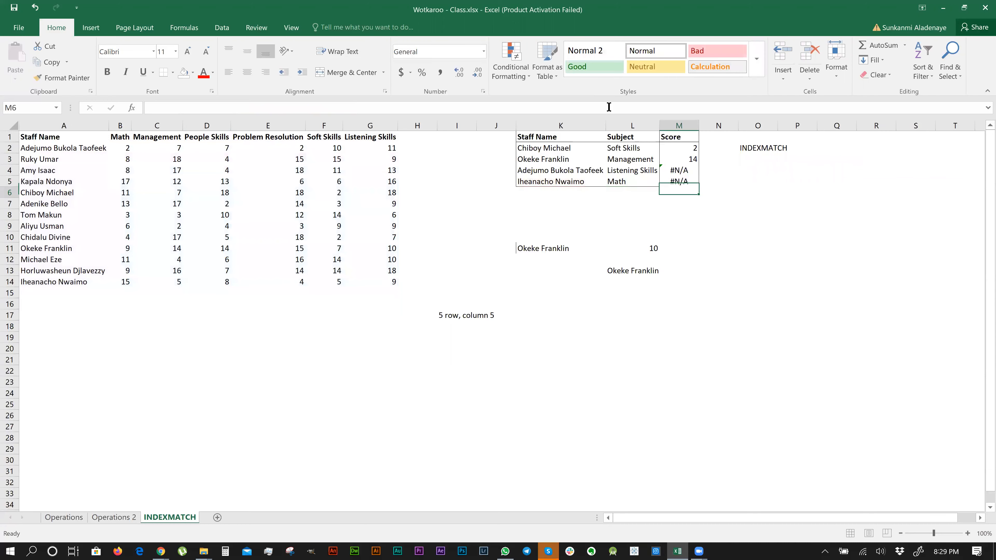
key("Up")
key("Up")
key("Up")
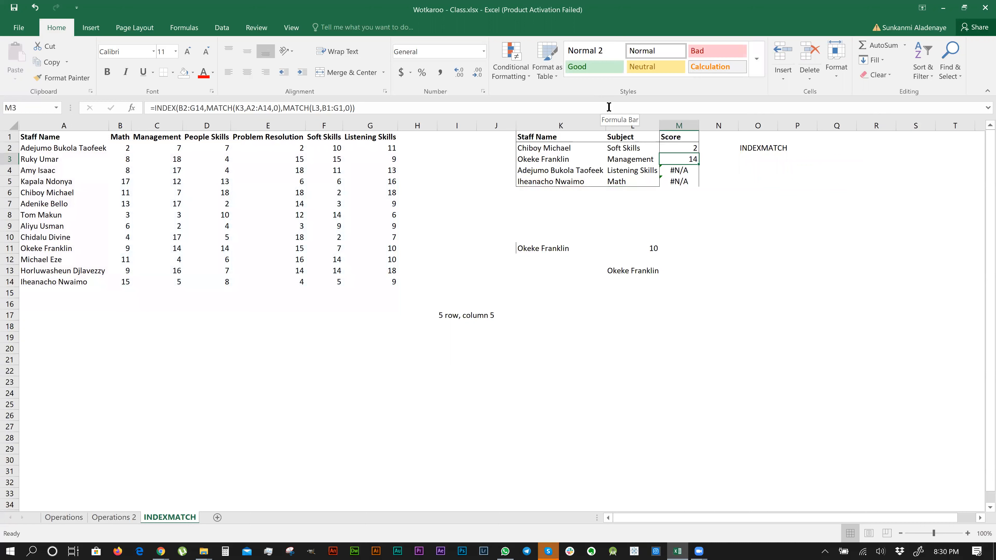
key("Down")
key("Up")
Make the INDEX array in the M3 formula absolute as $B$2:$G$14.
left_click(382, 107)
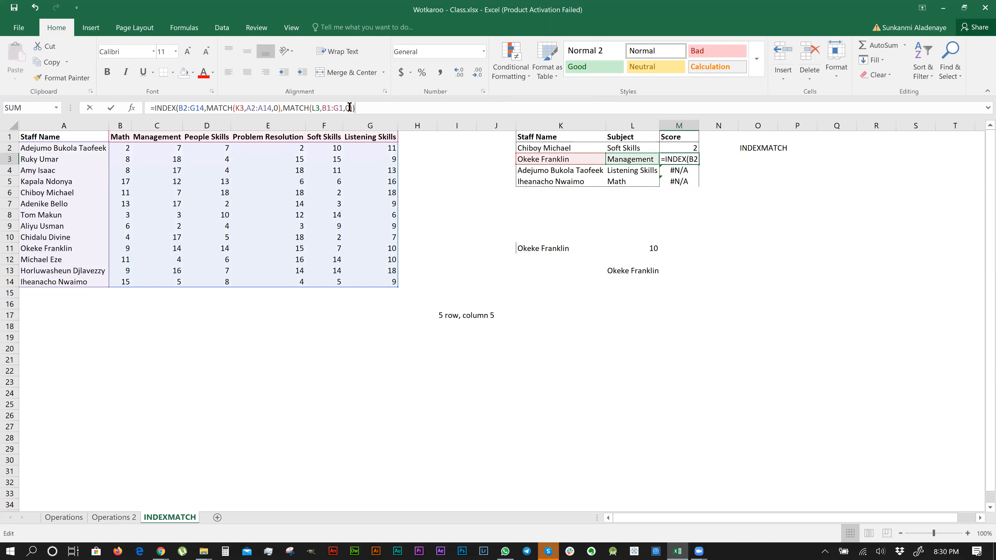
left_click(203, 108)
key("Left")
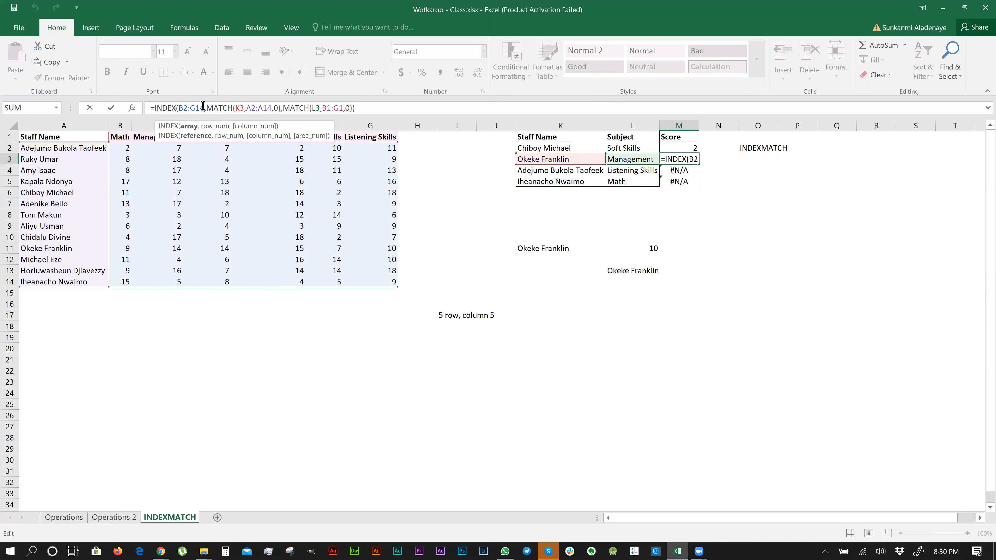
key("shift+Left")
key("F4")
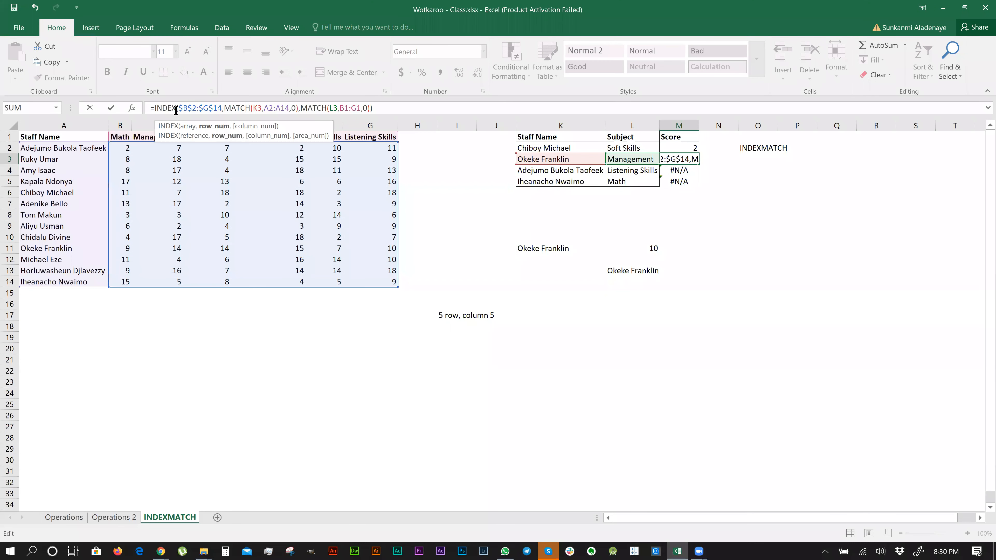
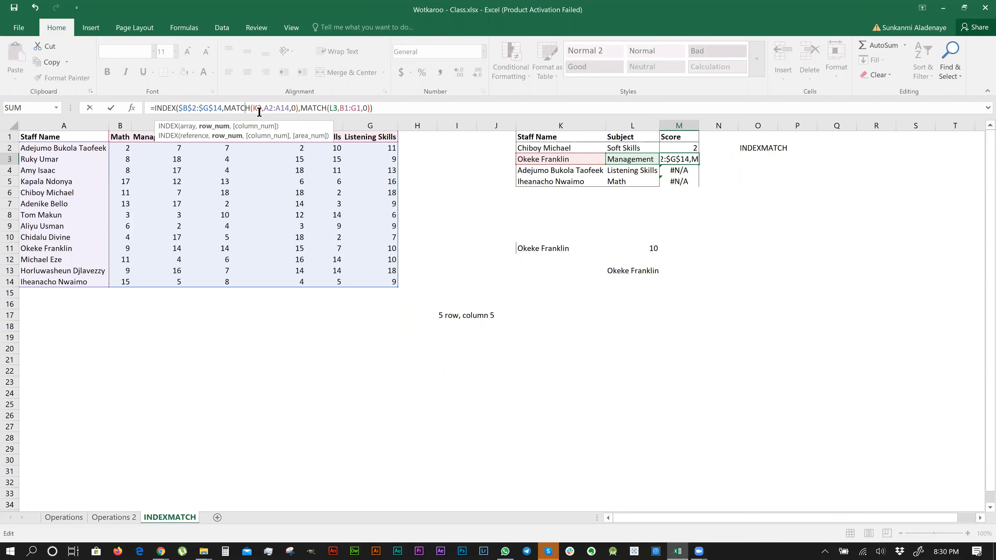
Make the staff name range in the first MATCH of the M3 formula absolute as $A$2:$A$14.
left_click(281, 109)
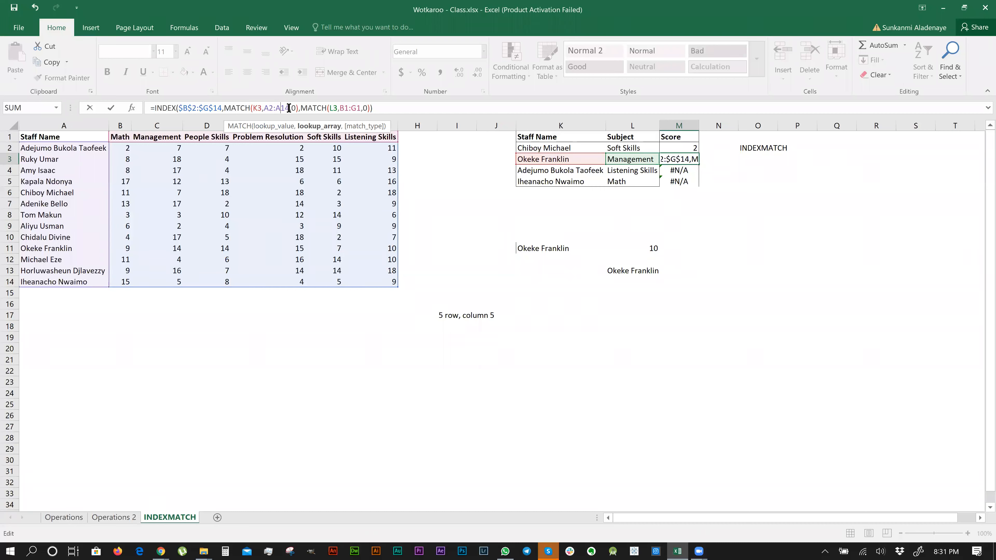
left_click_drag(289, 108, 266, 108)
key("F4")
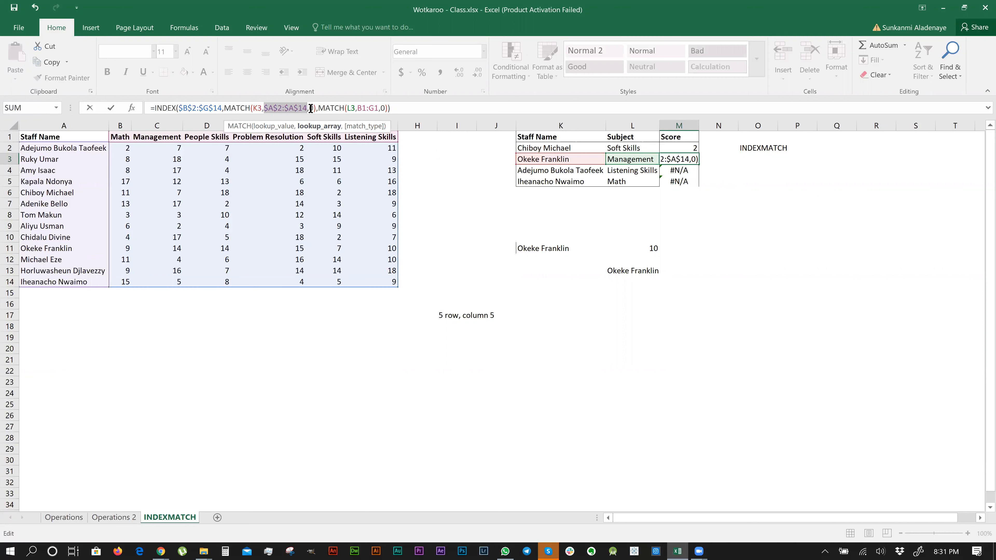
Make the subject header range in the second MATCH of the M3 formula absolute as $B$1:$G$1 and fill the formula down through M5.
left_click(355, 108)
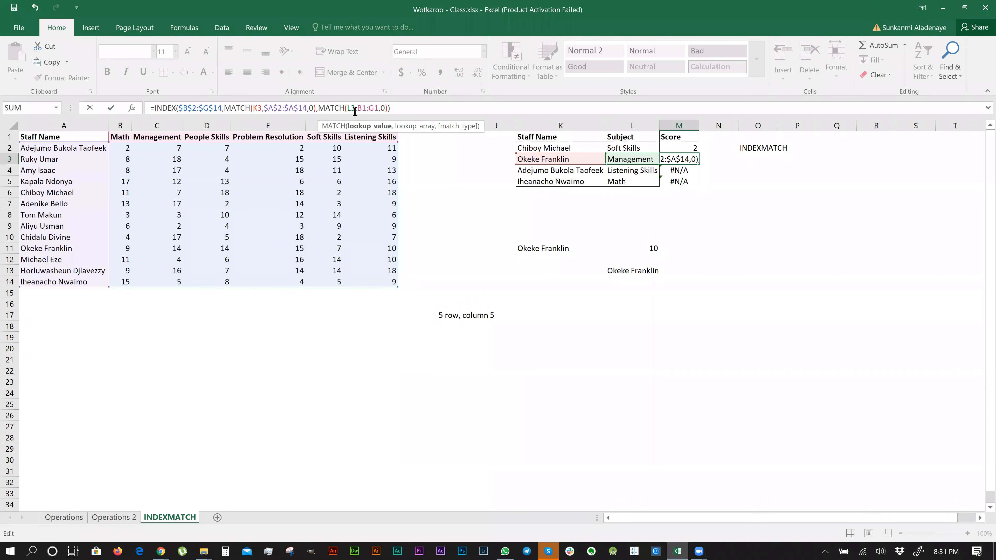
left_click_drag(358, 110, 377, 112)
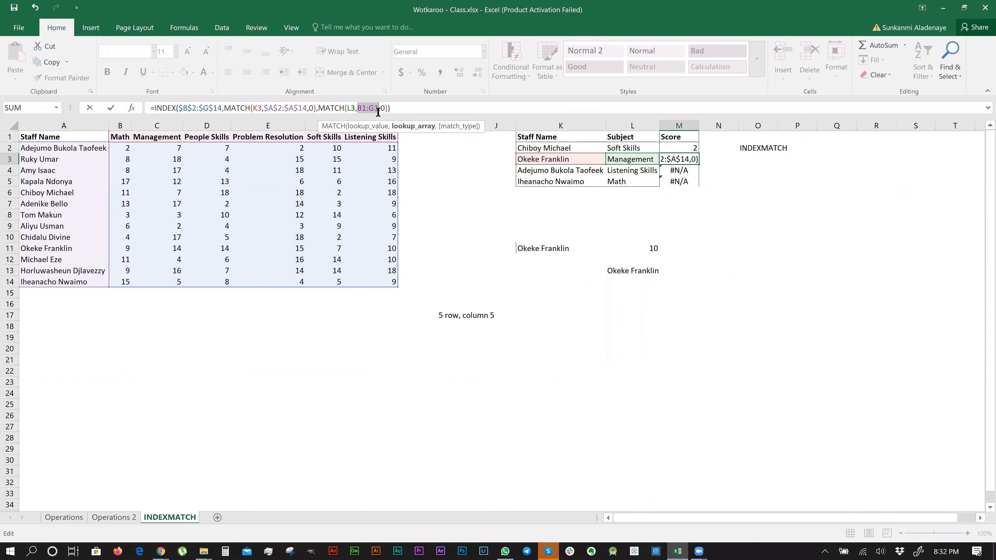
key("F4")
key("Return")
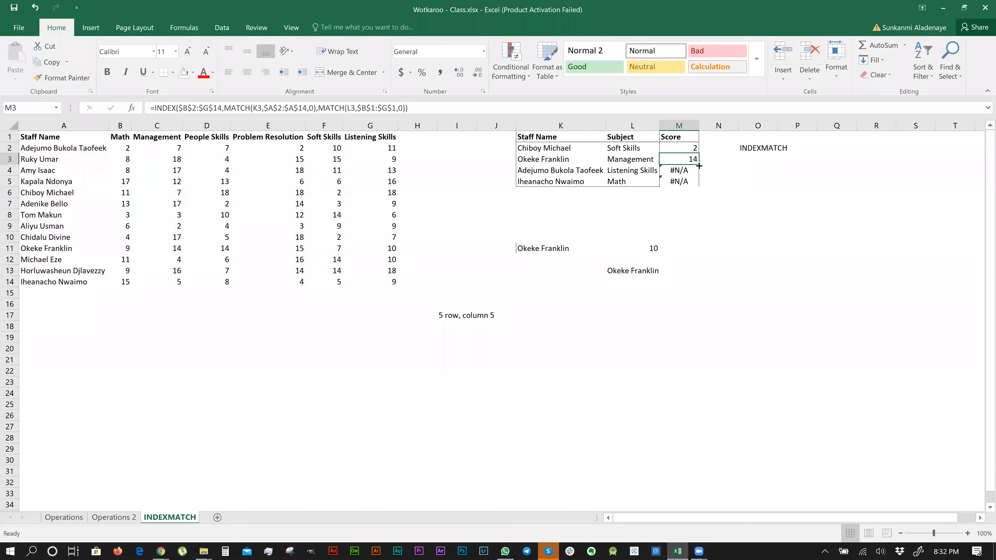
left_click_drag(699, 184, 698, 183)
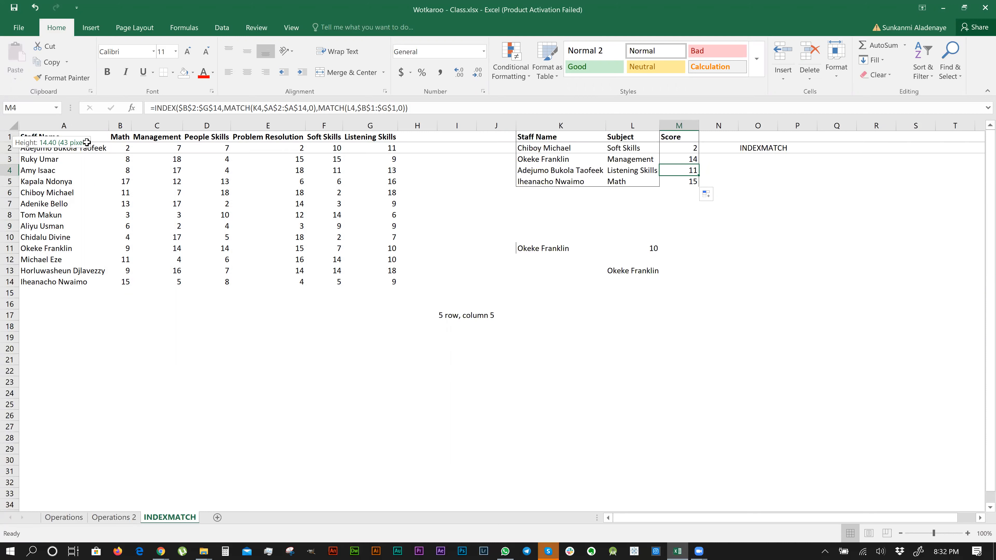
left_click(10, 148)
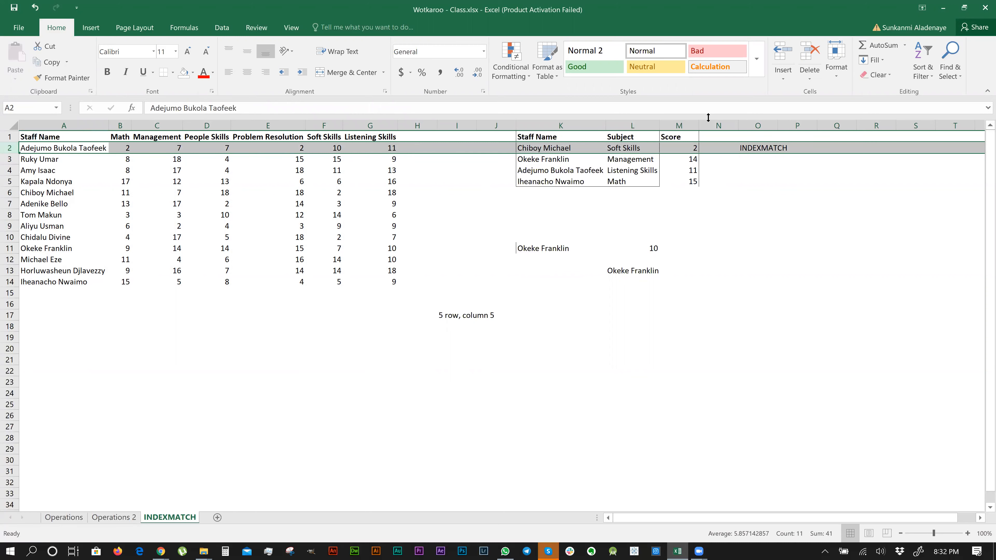
left_click(665, 177)
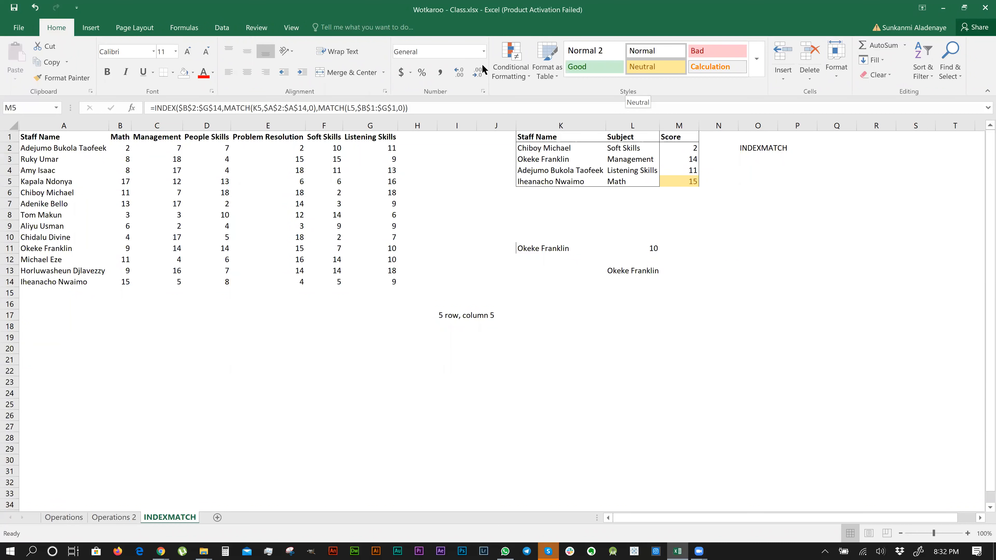
left_click(550, 149)
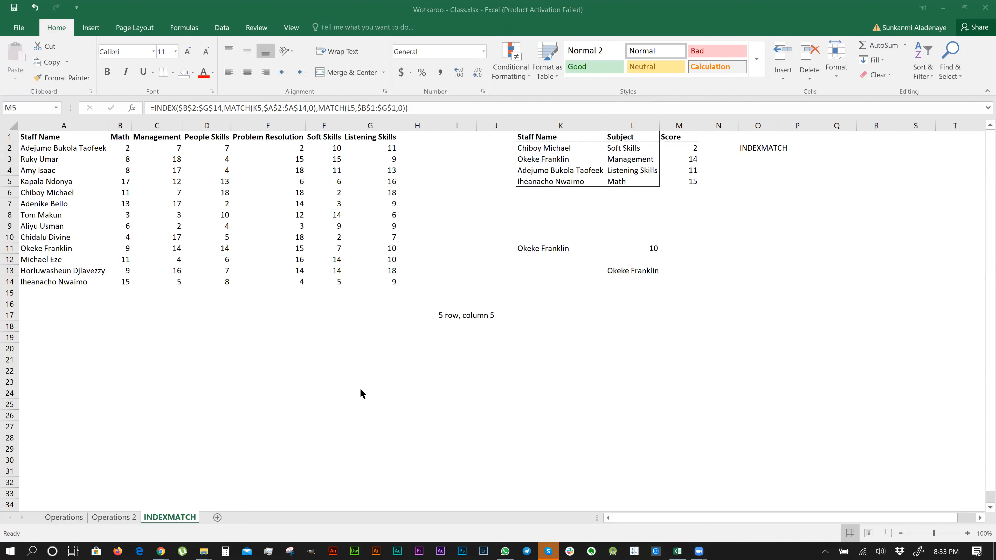
left_click(208, 280)
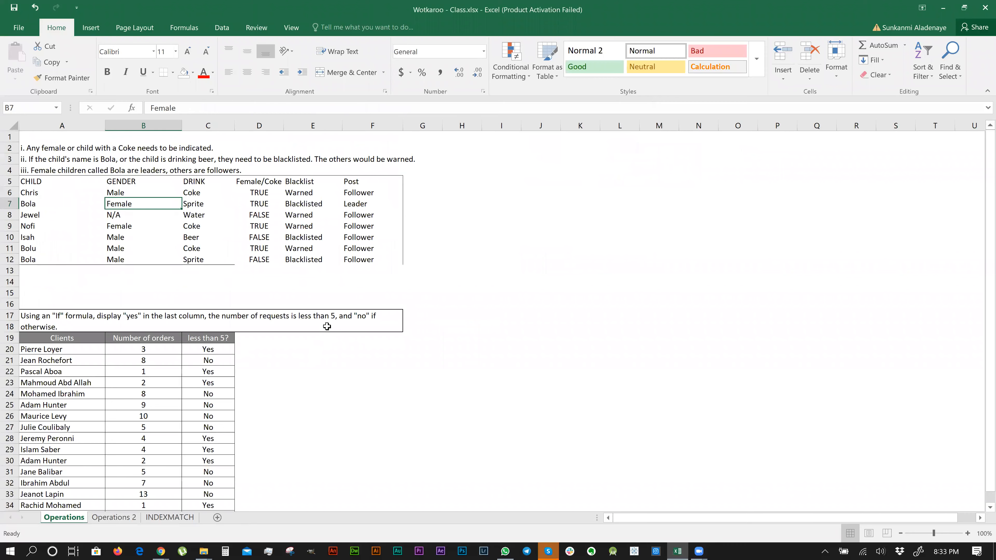
key("ctrl+Page_Down")
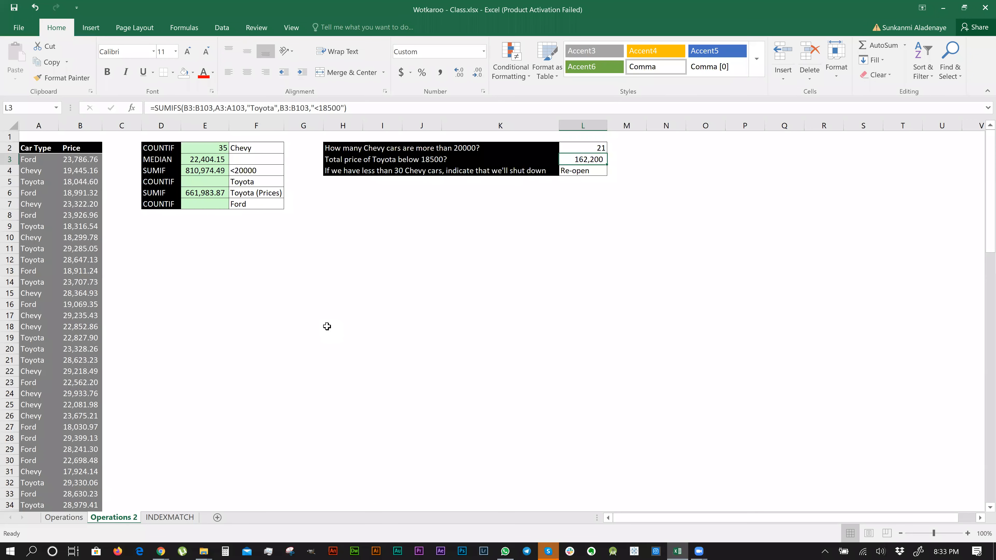
key("ctrl+Page_Down")
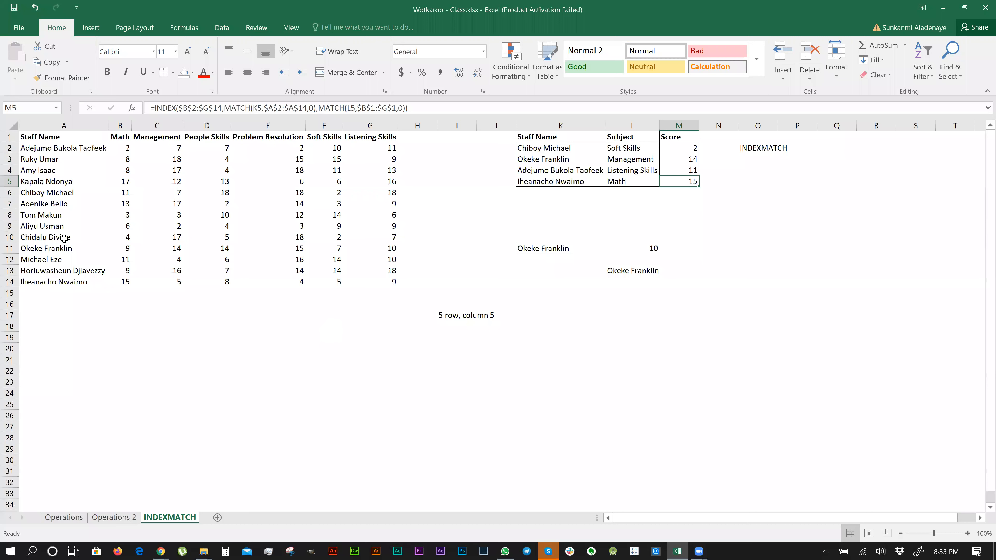
Copy the Staff Name column A1:A14 to R1 and fit column R to its contents.
left_click_drag(64, 137, 64, 284)
key("ctrl+c")
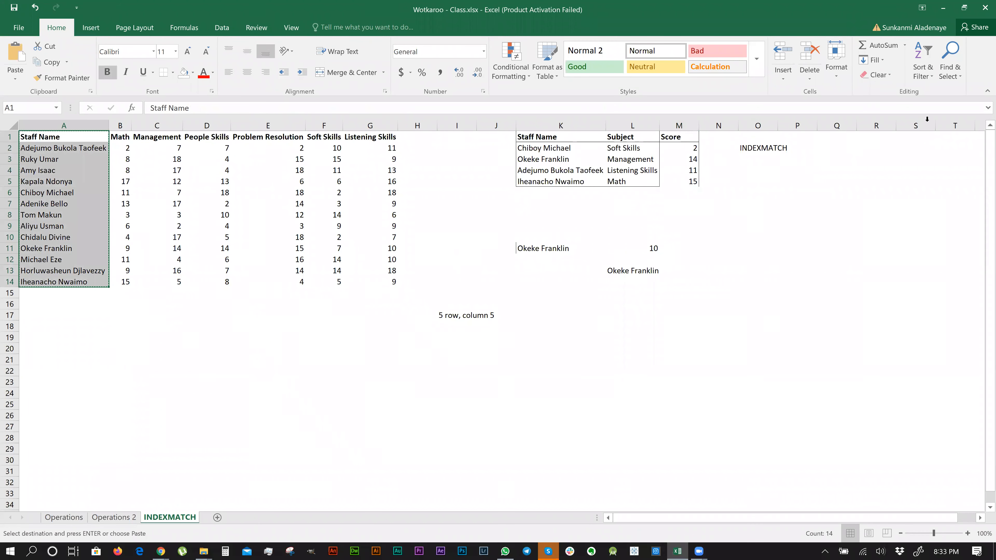
left_click(880, 137)
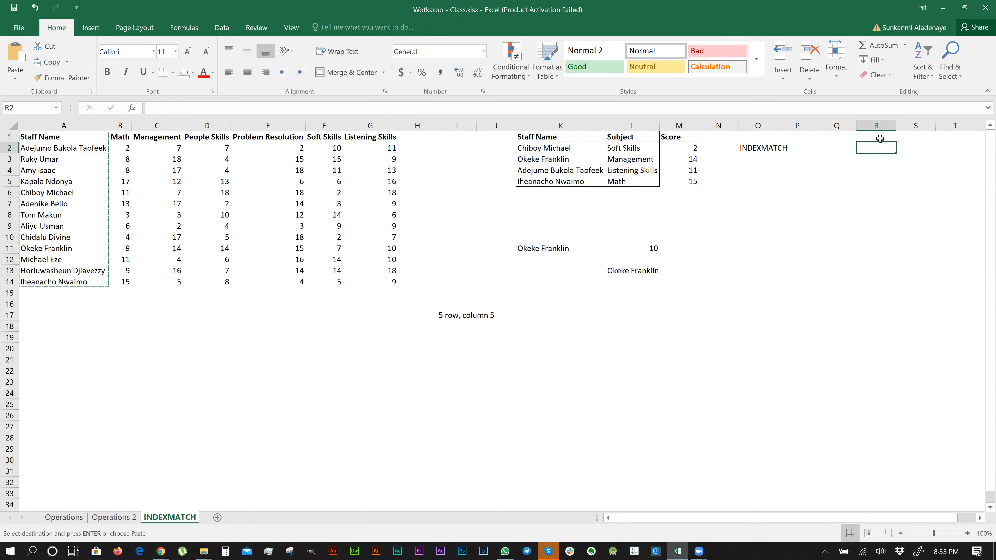
key("ctrl+v")
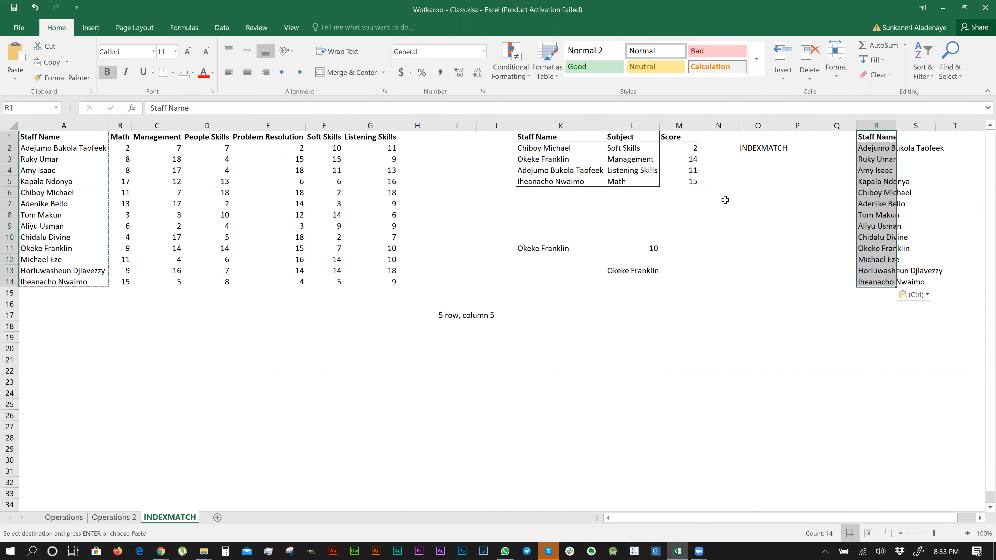
key("alt+h")
key("o")
key("i")
Copy the Management column C1:C14 to Q1, beside the copied staff names, and fit column Q to its contents.
left_click_drag(175, 139, 175, 282)
key("ctrl+c")
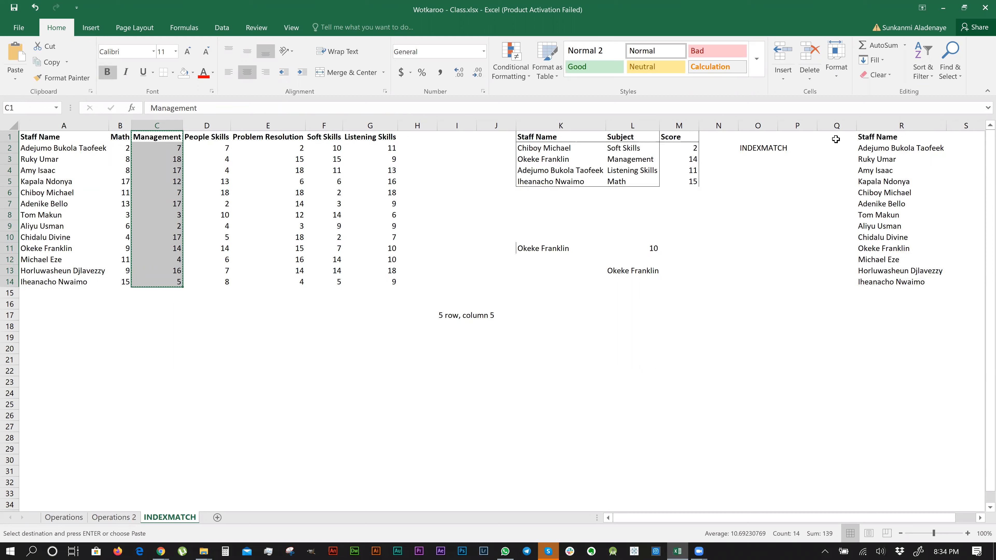
left_click(836, 139)
key("ctrl+v")
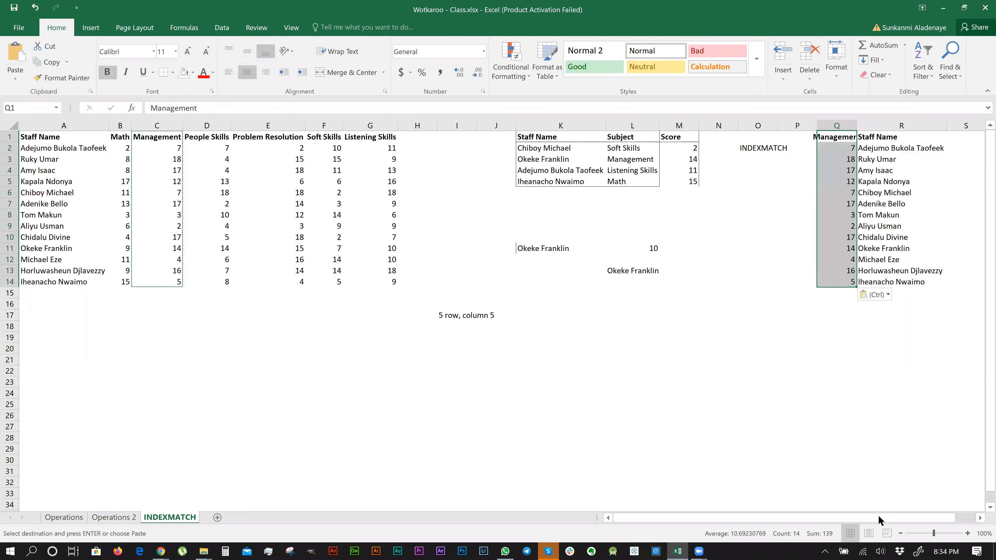
left_click(879, 519)
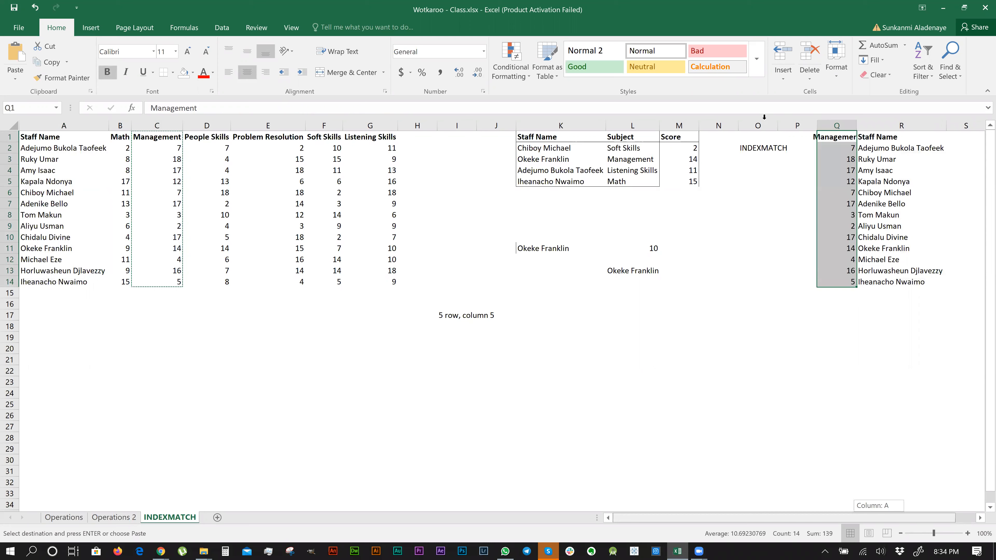
scroll(771, 120, "right", 2)
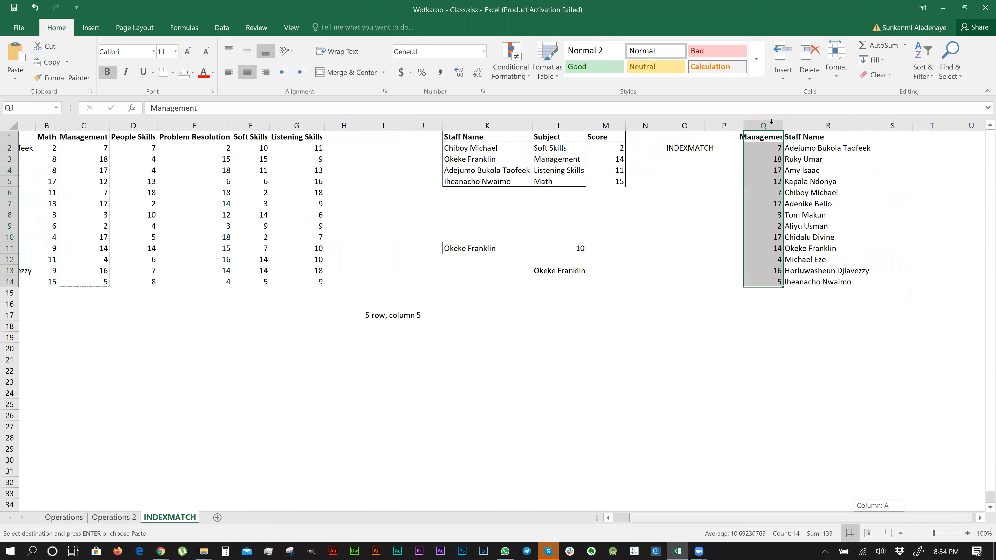
scroll(869, 125, "right", 1)
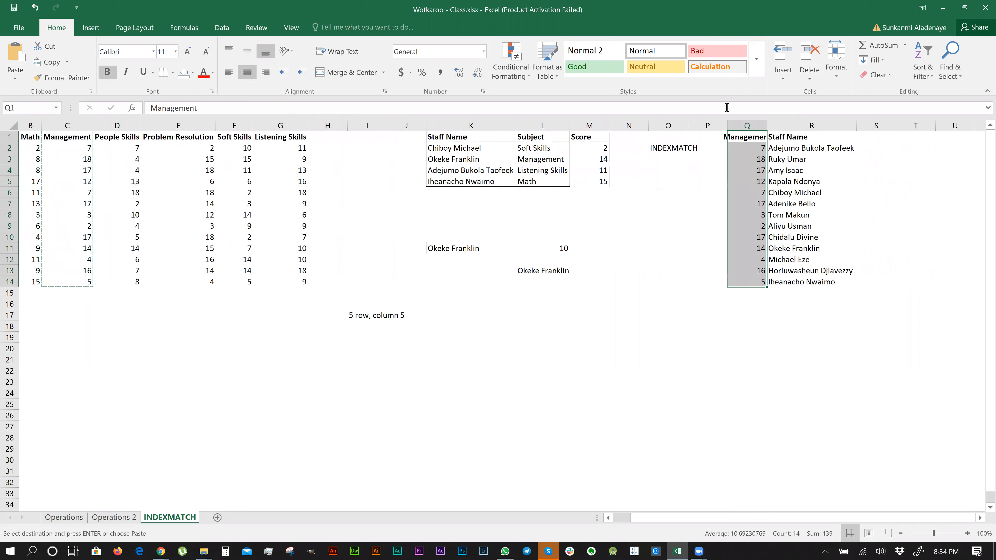
double_click(767, 125)
left_click(821, 170)
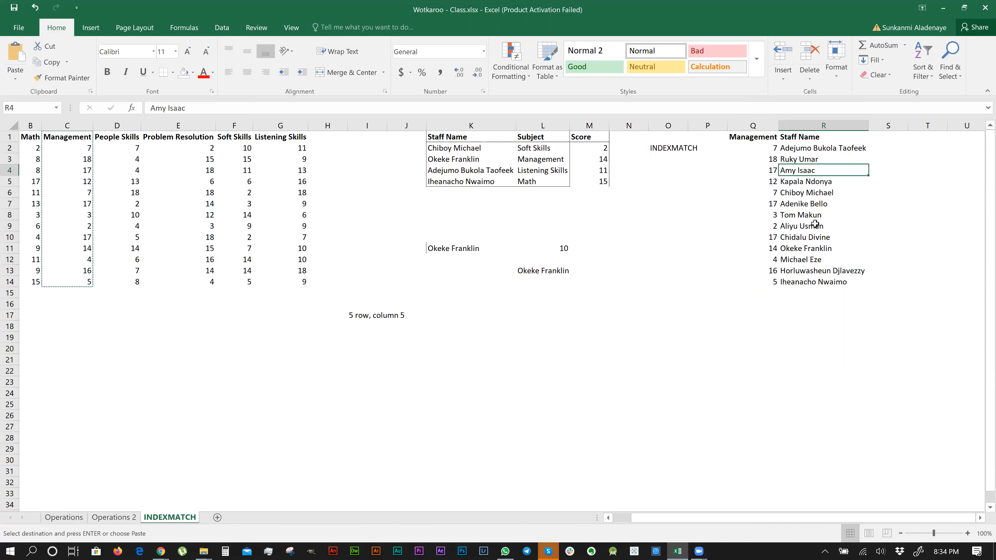
Rename the header of the copied scores in Q1 as Score.
left_click(748, 139)
key("Escape")
type("Sc")
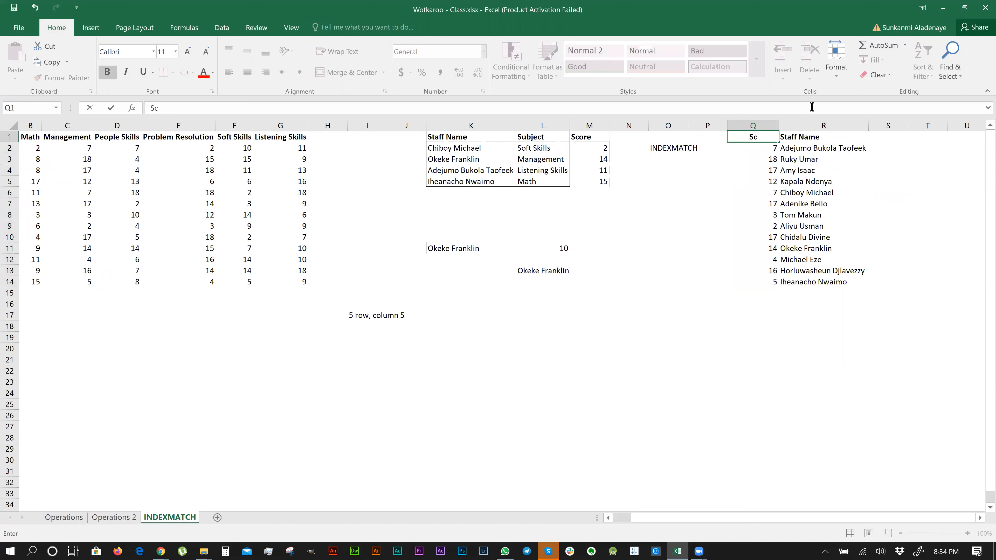
type("ore")
Copy the staff name in R6 to T2 as the lookup value and fit column T to it.
left_click(843, 192)
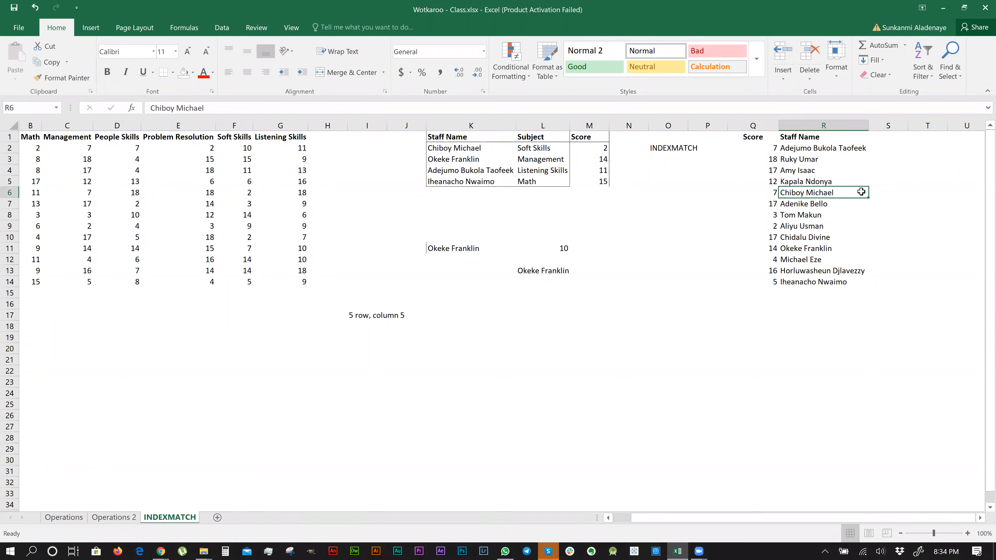
key("ctrl+c")
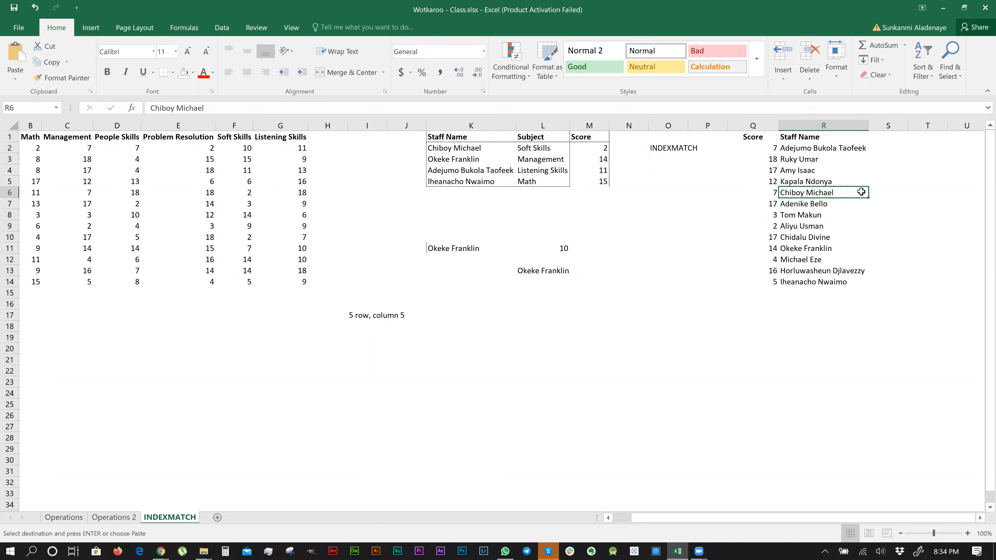
key("Right")
key("Right")
key("Right")
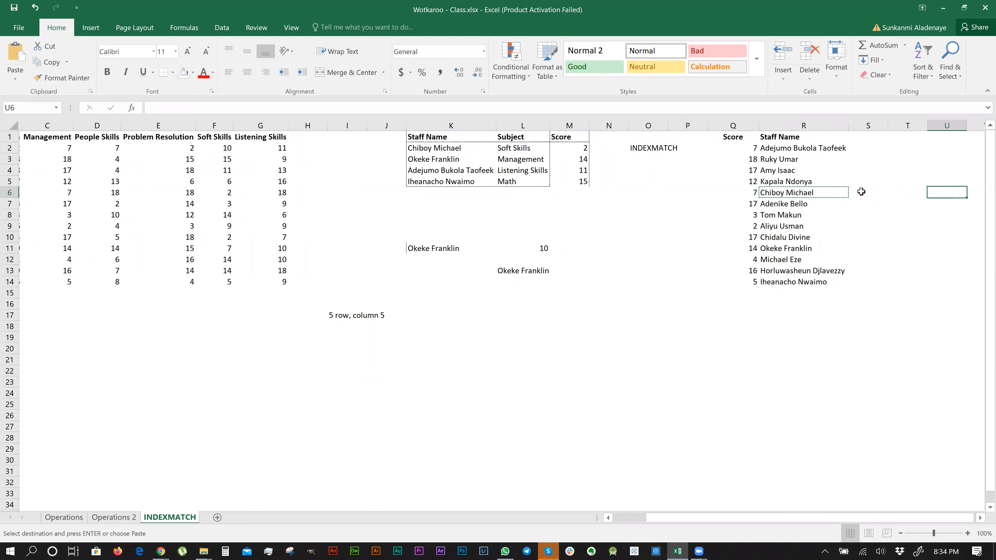
key("Right")
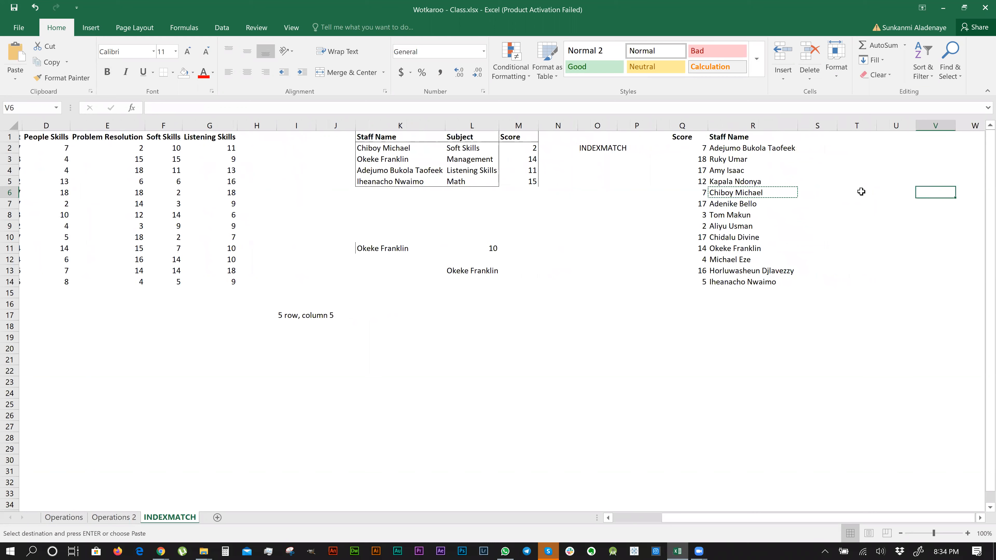
key("Right")
key("Left")
key("Left")
key("Left")
key("Up")
key("Up")
key("Up")
key("Up")
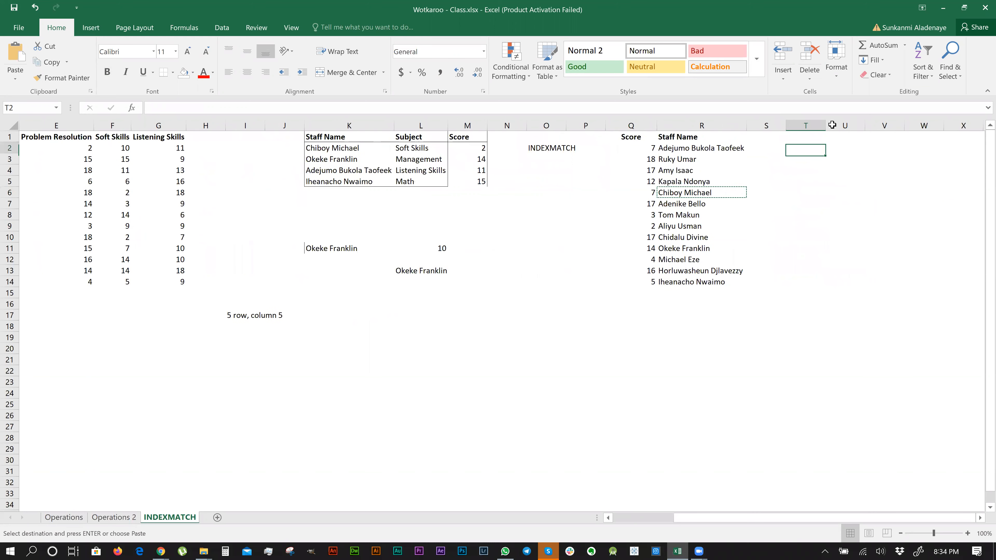
key("ctrl+v")
Enter the formula =INDEX(Q2:Q14,7) in U2.
left_click(853, 147)
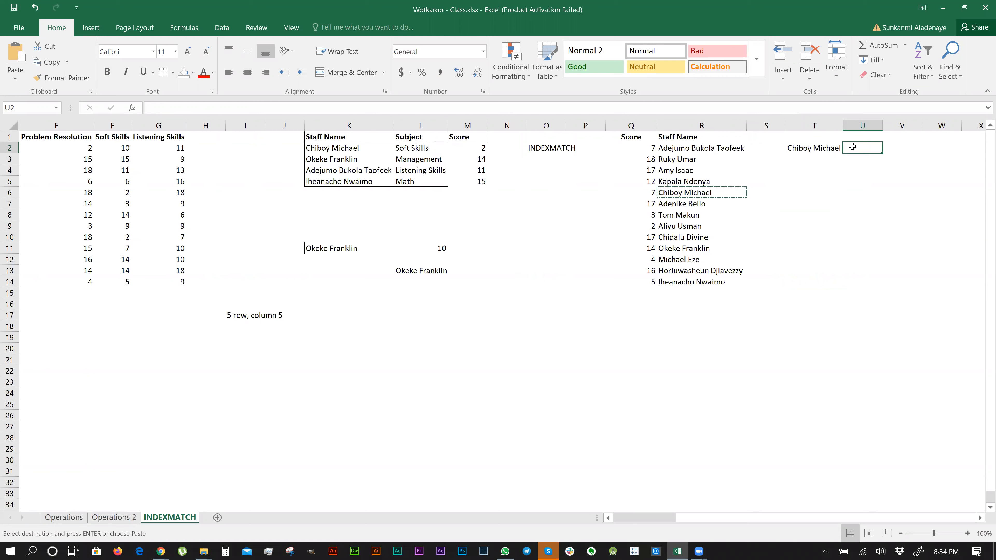
type("=inde")
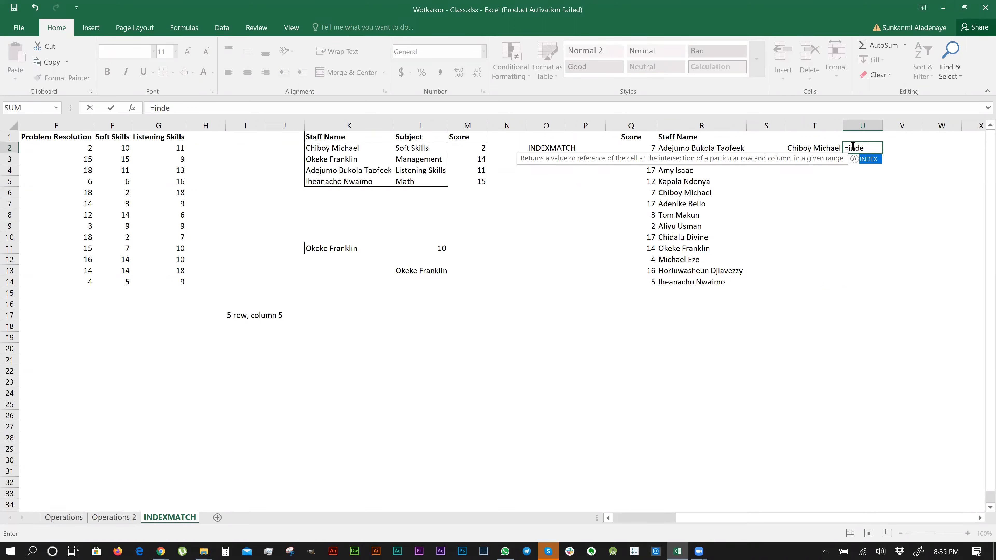
key("Tab")
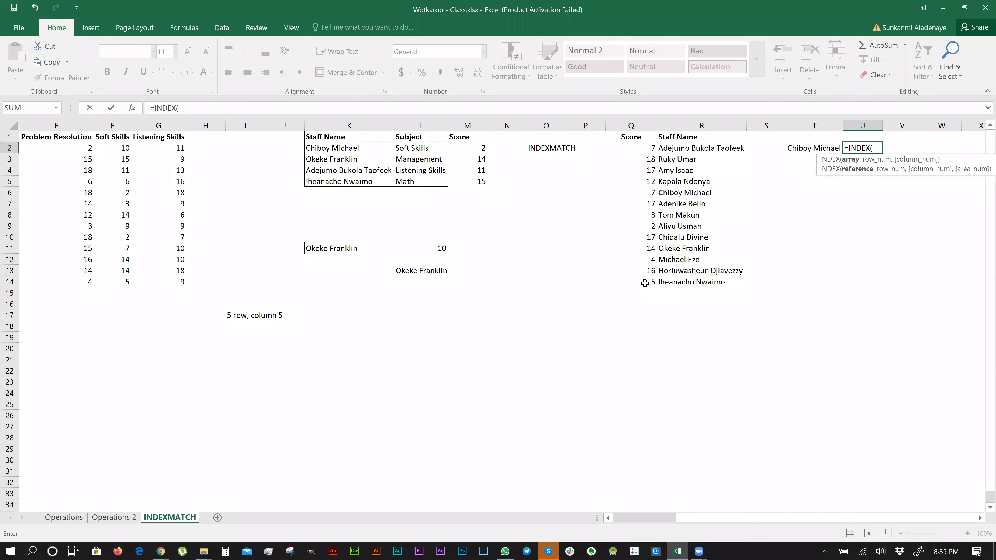
left_click_drag(643, 149, 645, 283)
type(",")
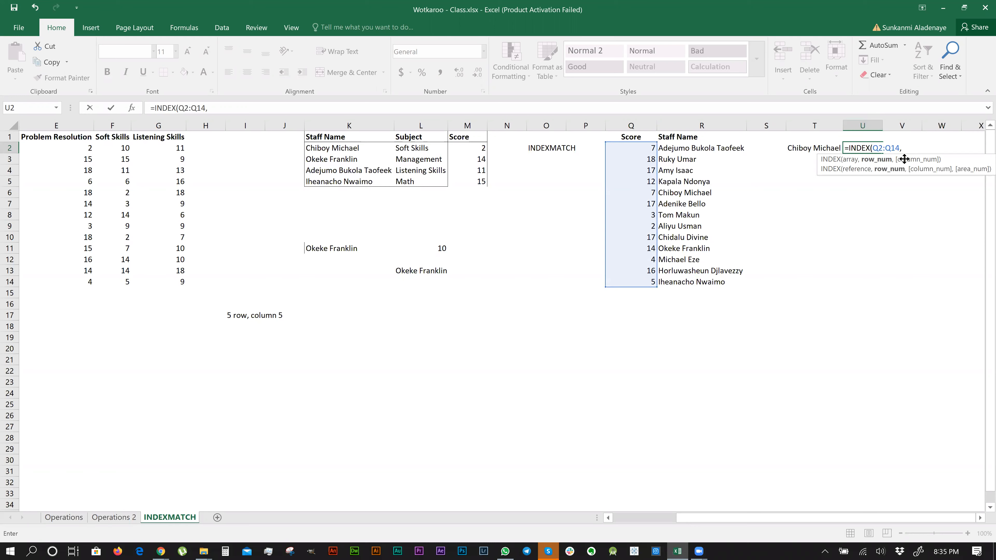
type("7")
key("ctrl+Return")
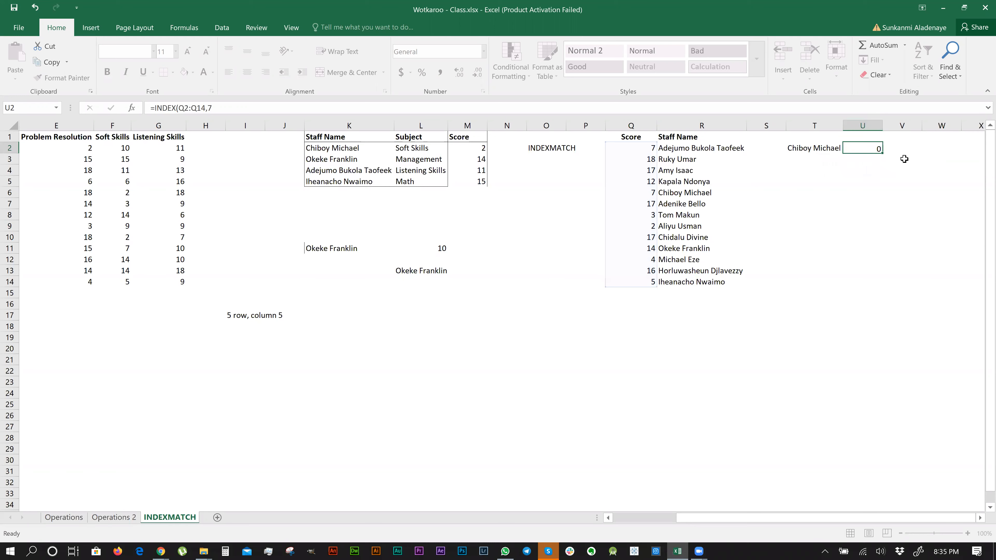
key("Return")
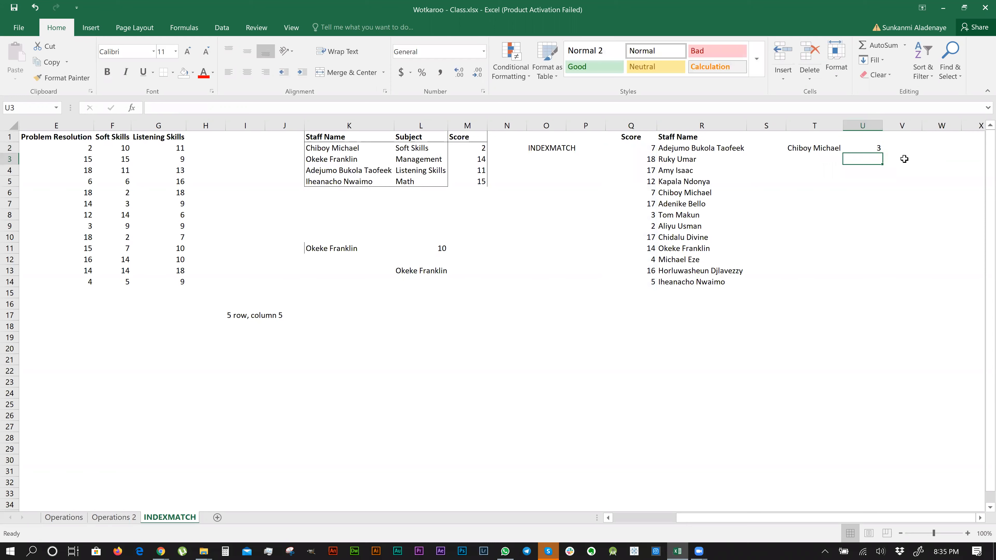
Replace the fixed row number in U2's formula with an exact MATCH, making it =INDEX(Q2:Q14,MATCH(R6,R2:R14,0)).
key("Up")
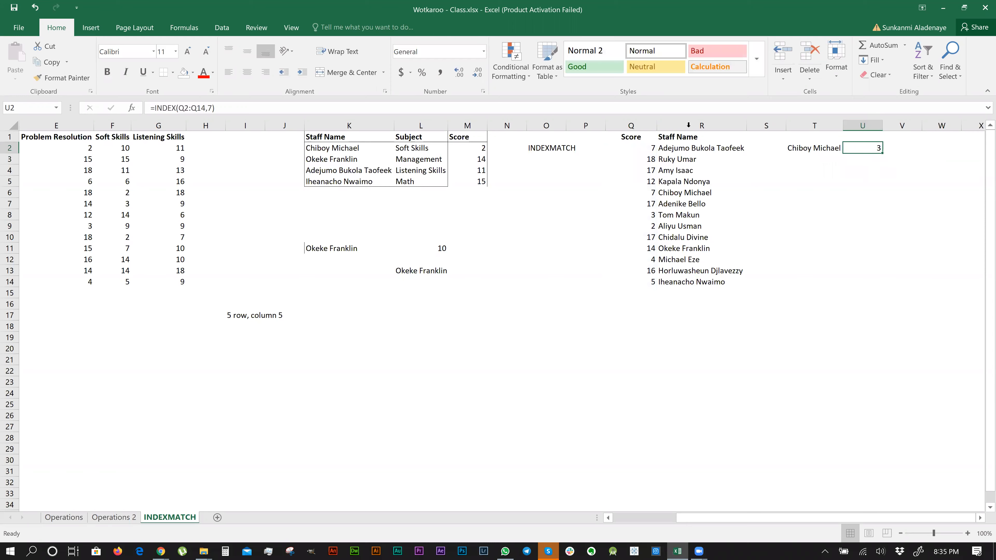
left_click(432, 102)
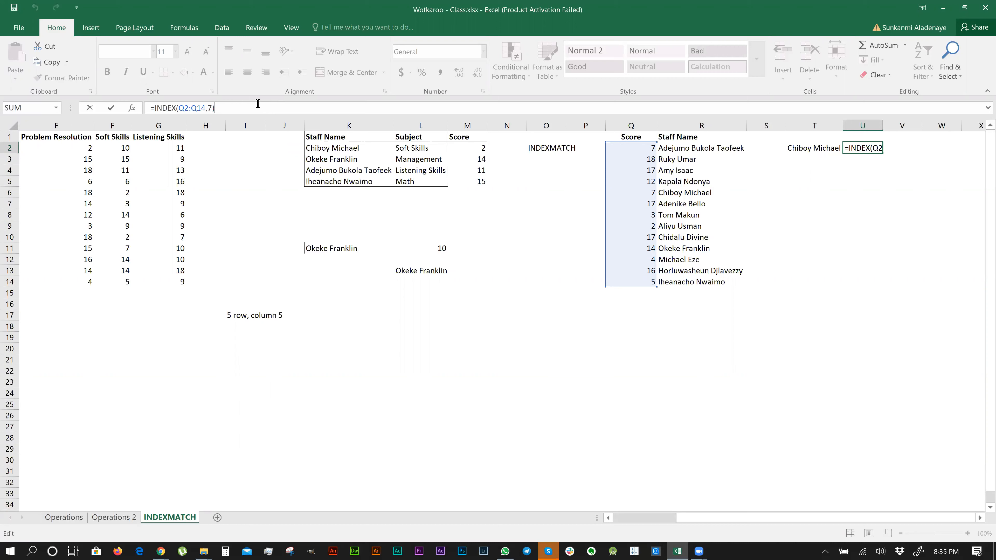
key("BackSpace")
key("BackSpace")
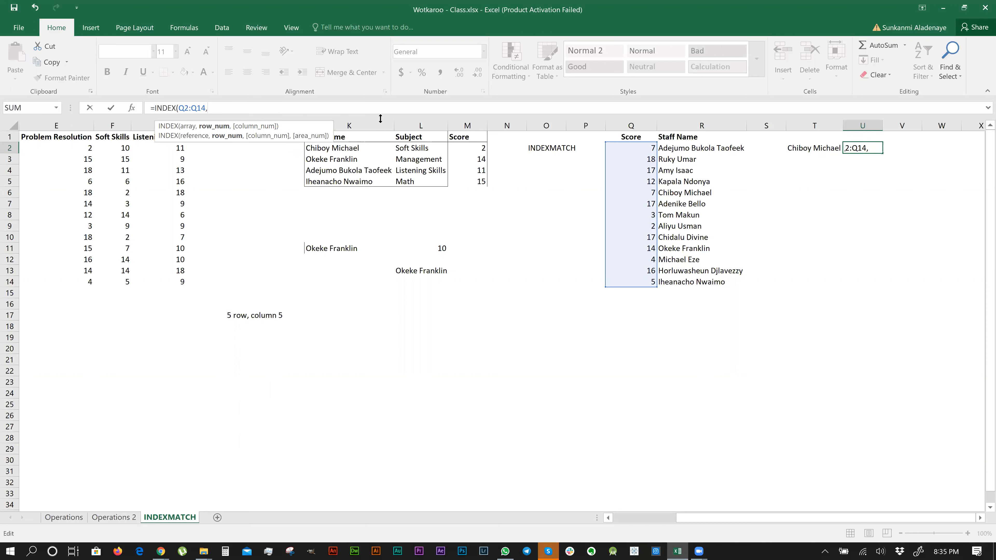
type("mat")
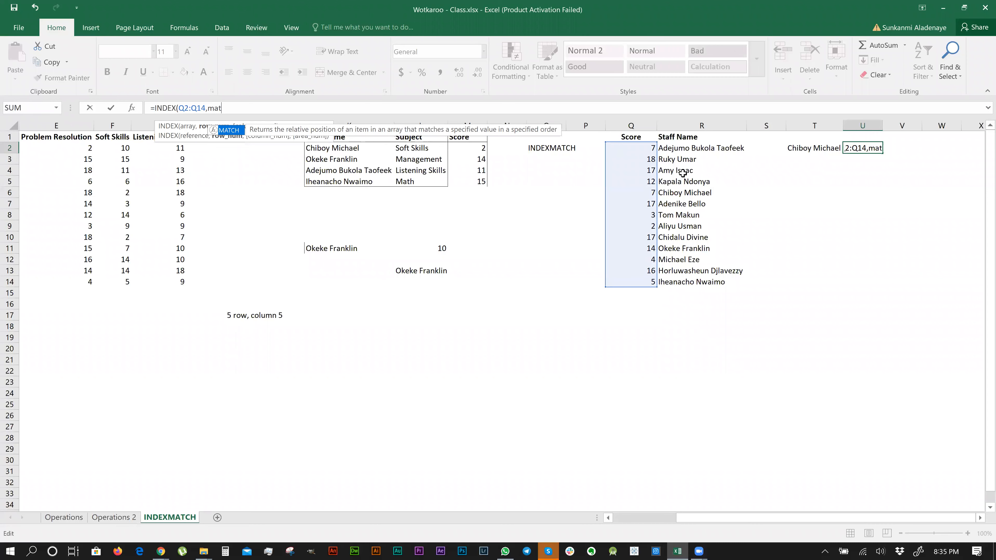
type("ch")
key("Tab")
type("R2")
key("BackSpace")
key("BackSpace")
left_click(687, 194)
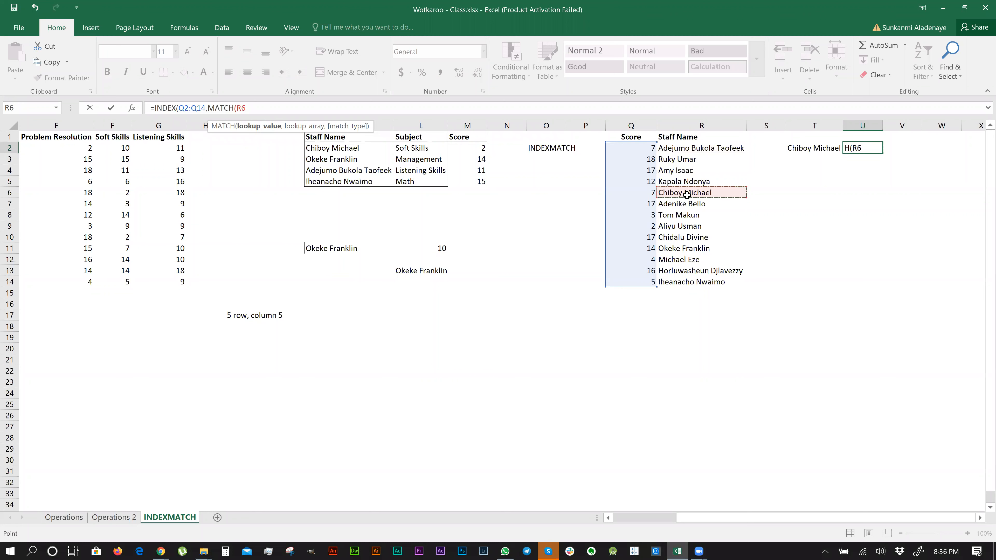
type(",")
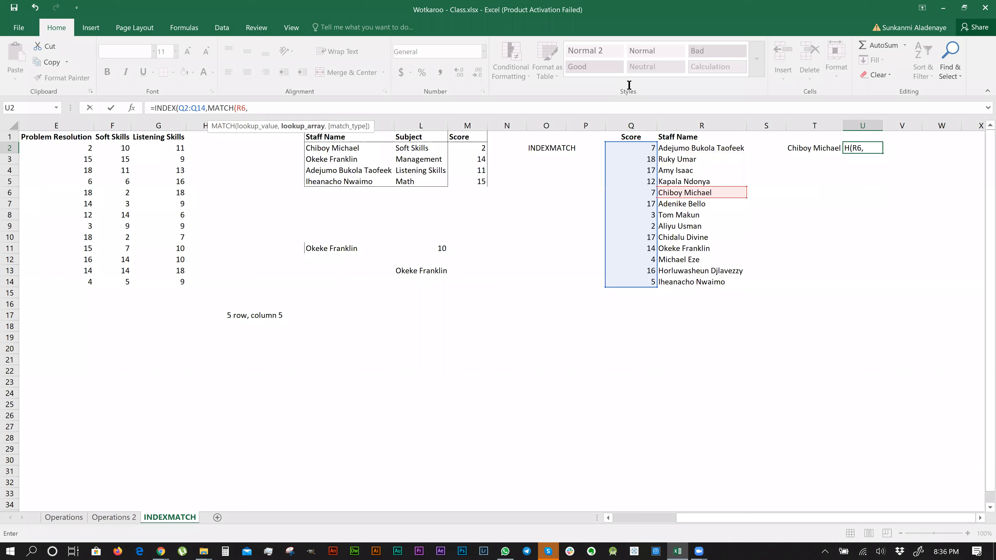
left_click_drag(702, 148, 696, 282)
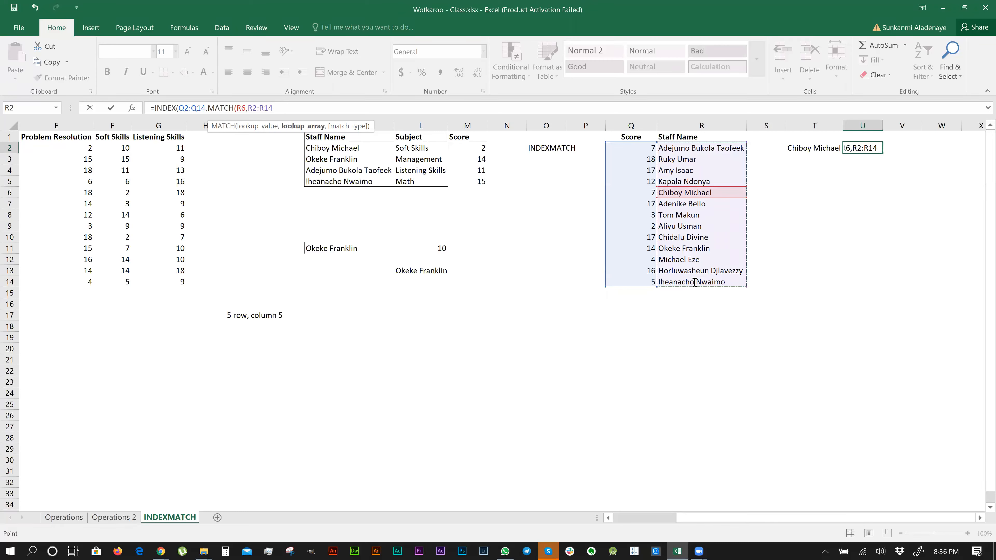
type(",0)")
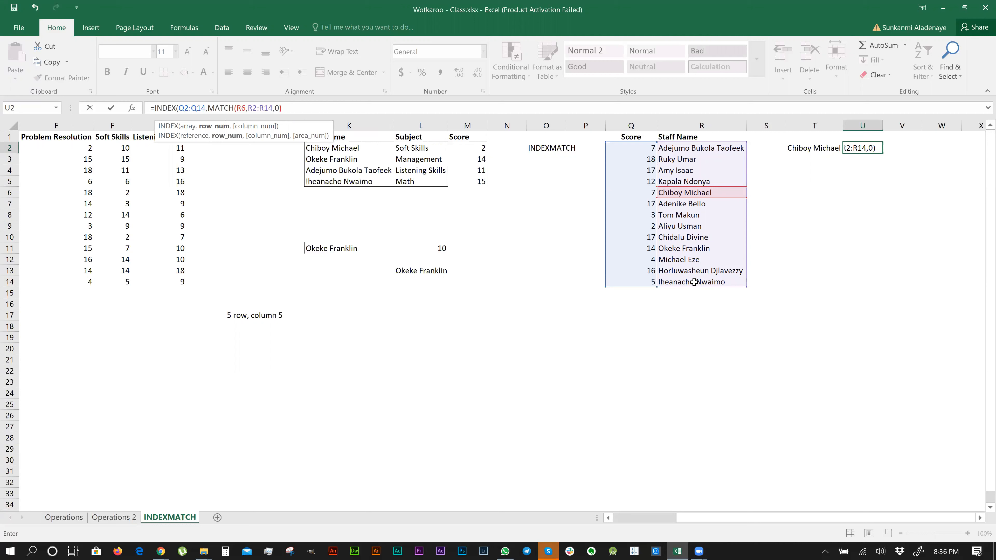
key("Return")
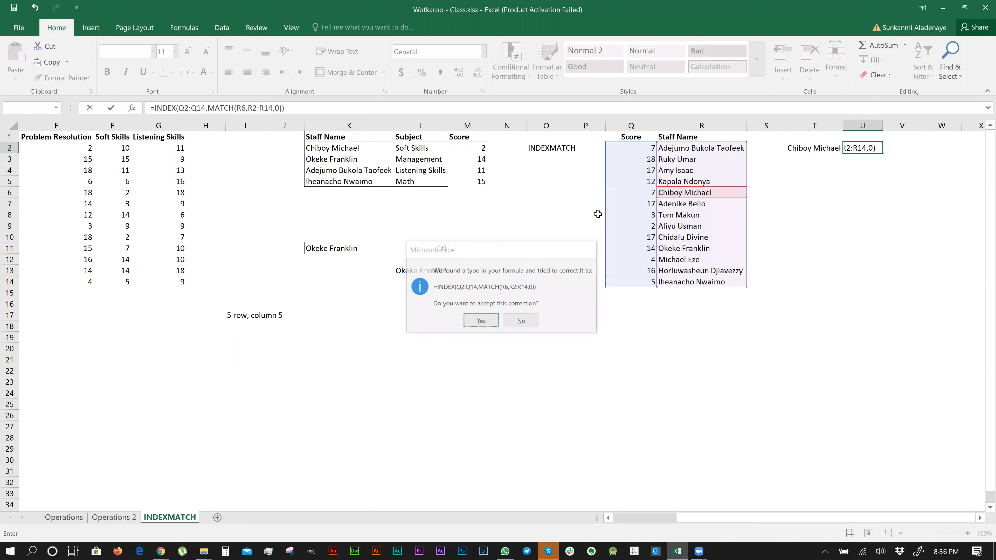
key("Return")
Check the lookup formula in U2 against the score in Q6 and the two-way INDEX MATCH formula in M3.
left_click(648, 196)
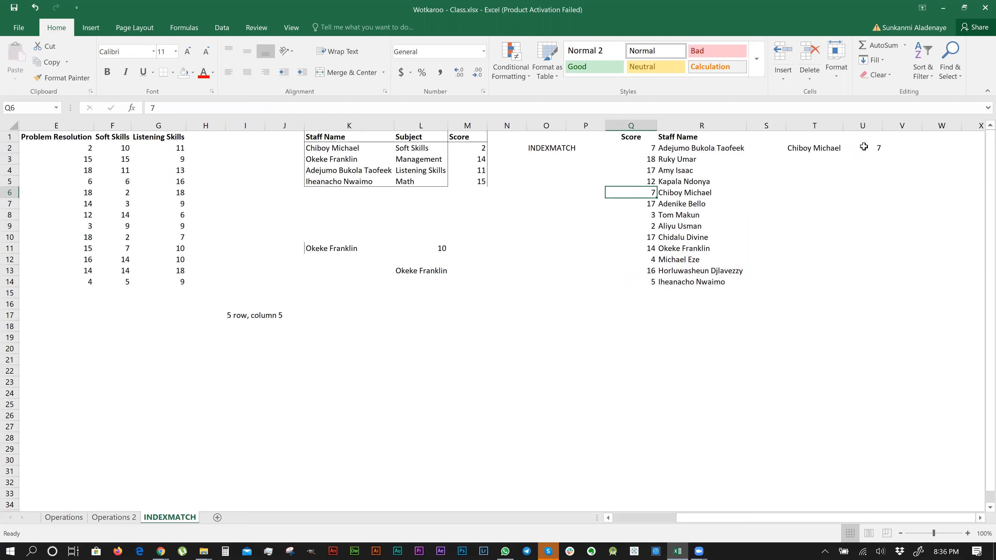
left_click(865, 147)
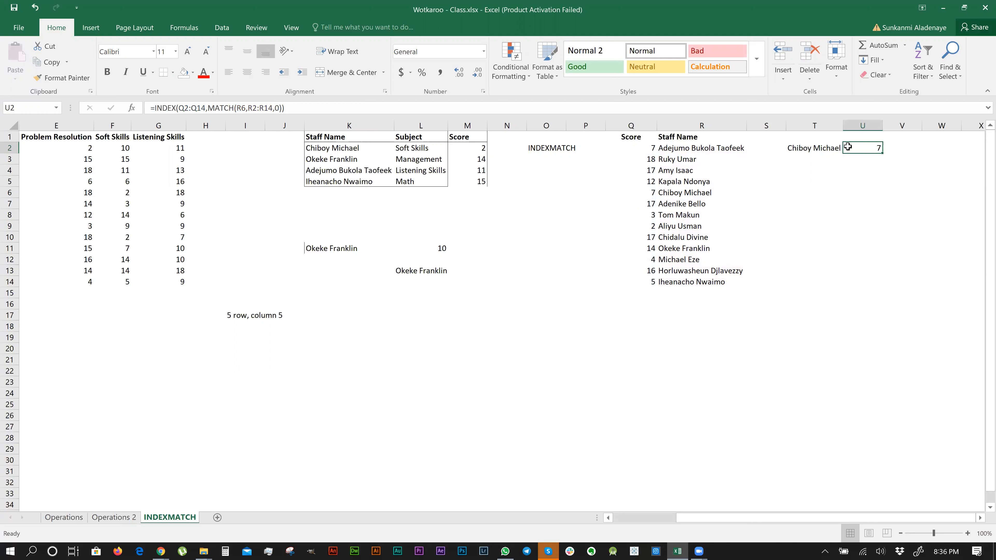
left_click(549, 105)
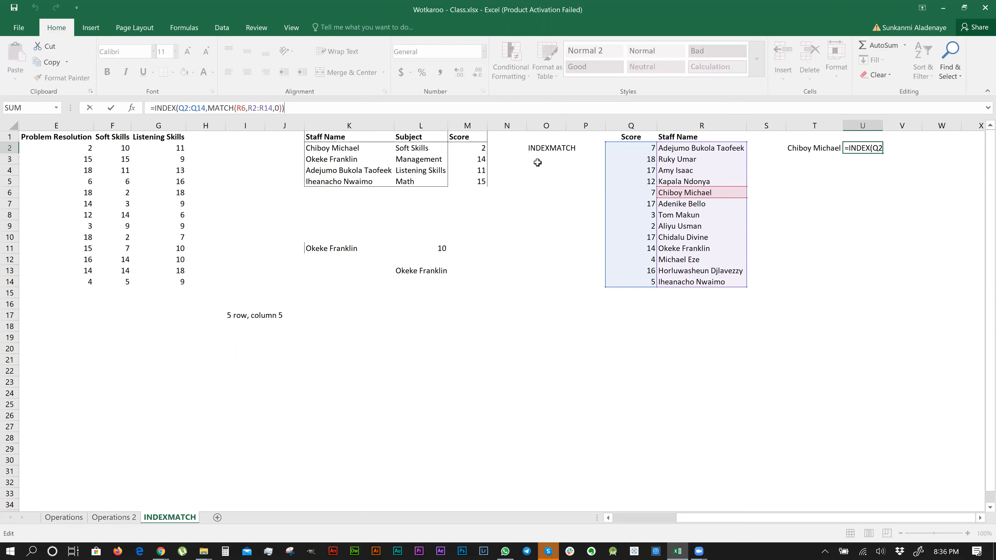
left_click(469, 157)
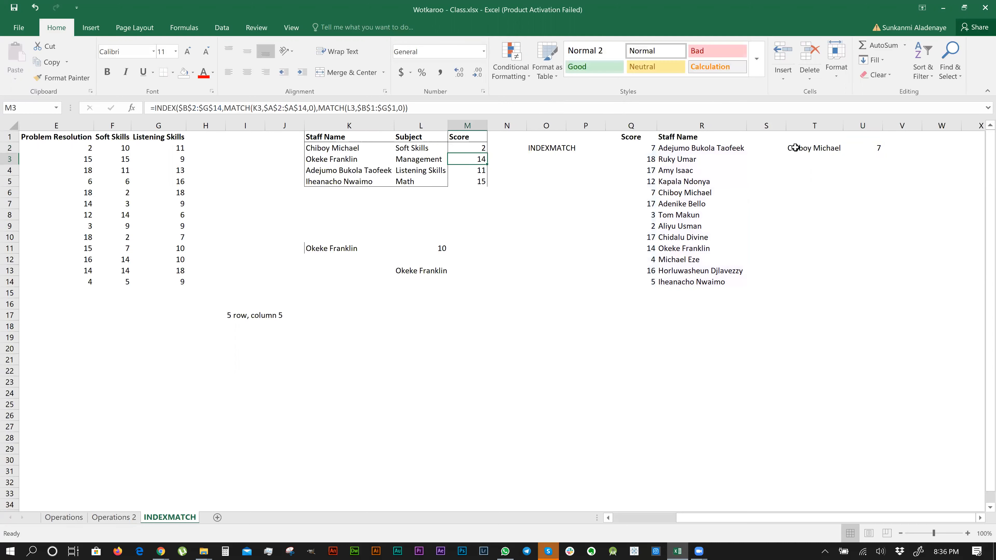
left_click(879, 146)
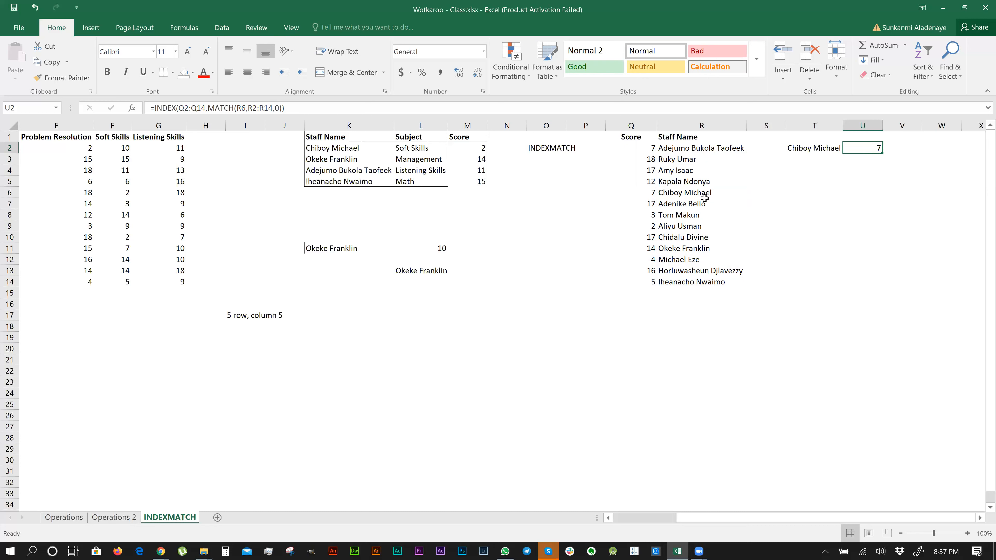
key("Left")
key("Left")
key("Left")
key("Left")
key("Left")
key("Left")
key("Left")
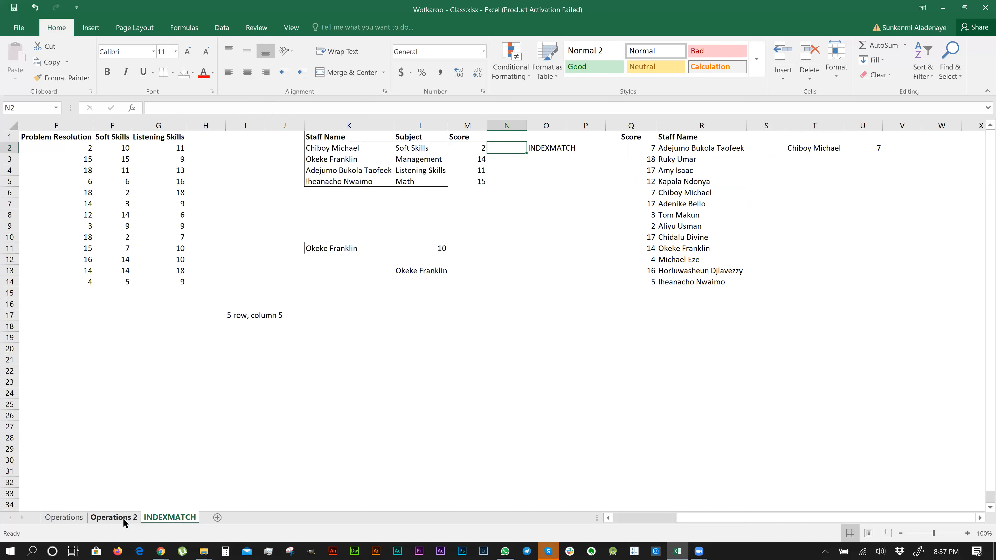
key("Left")
key("Left")
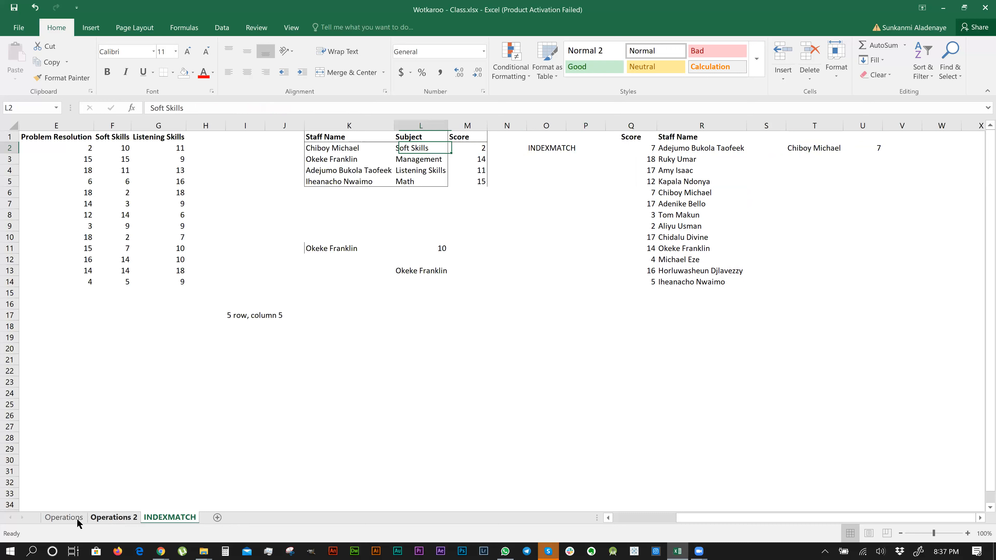
key("Left")
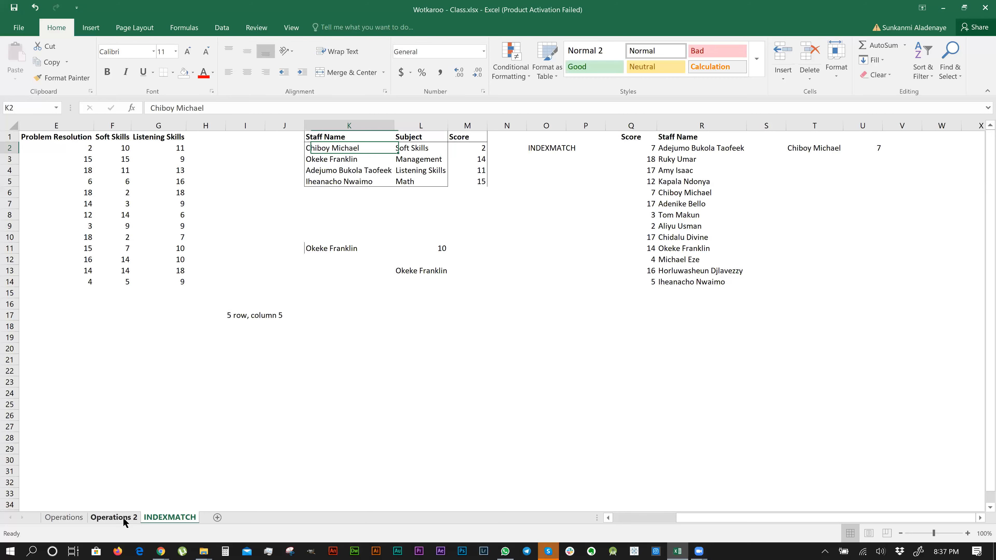
Review the Operations and Operations 2 sheets, and return to the lookup tables in the INDEXMATCH sheet.
key("ctrl+Page_Up")
key("ctrl+Page_Up")
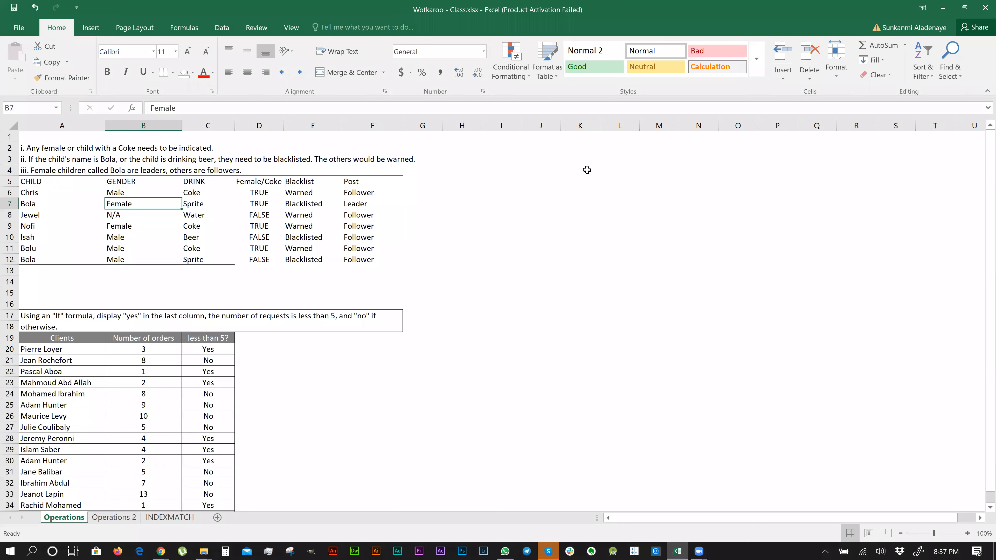
key("ctrl+Page_Down")
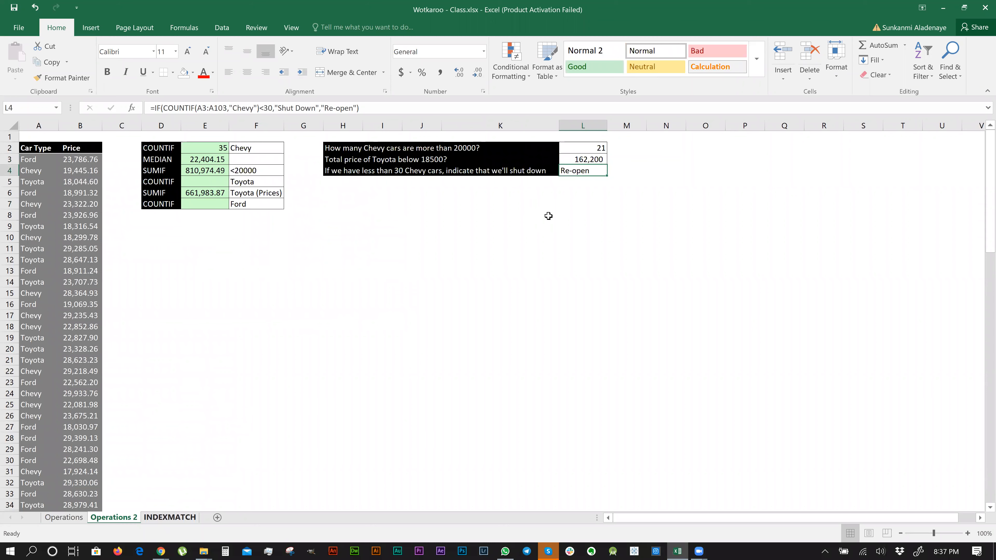
key("ctrl+Page_Down")
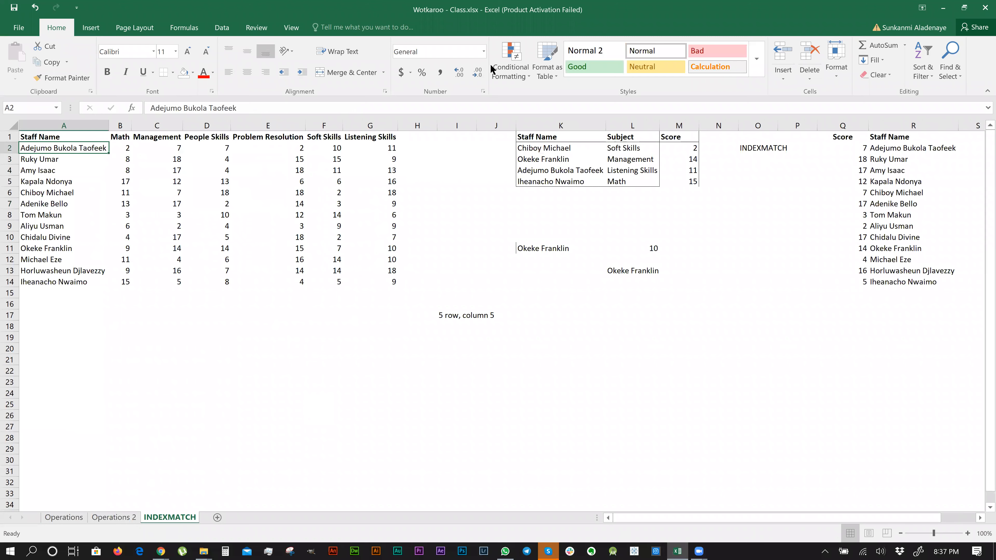
scroll(648, 94, "right", 4)
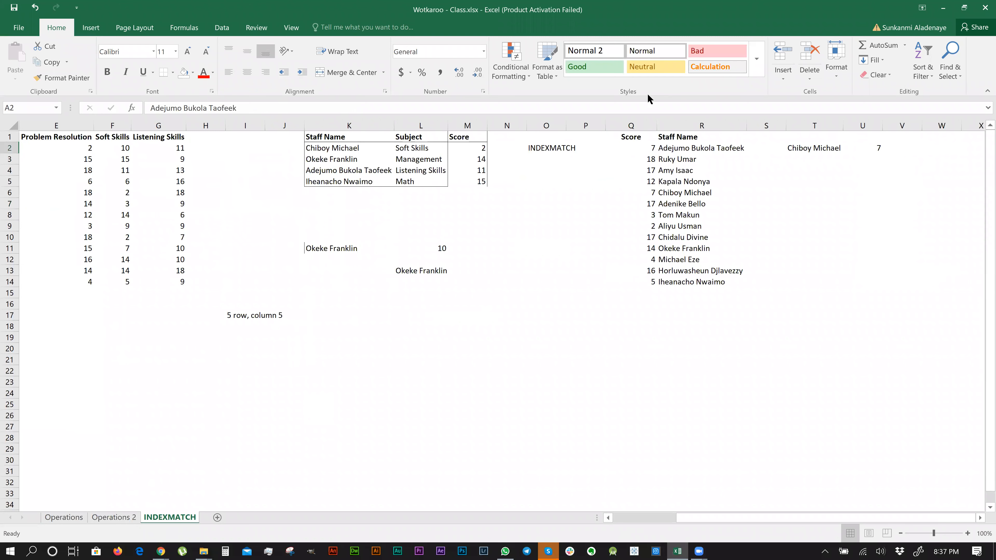